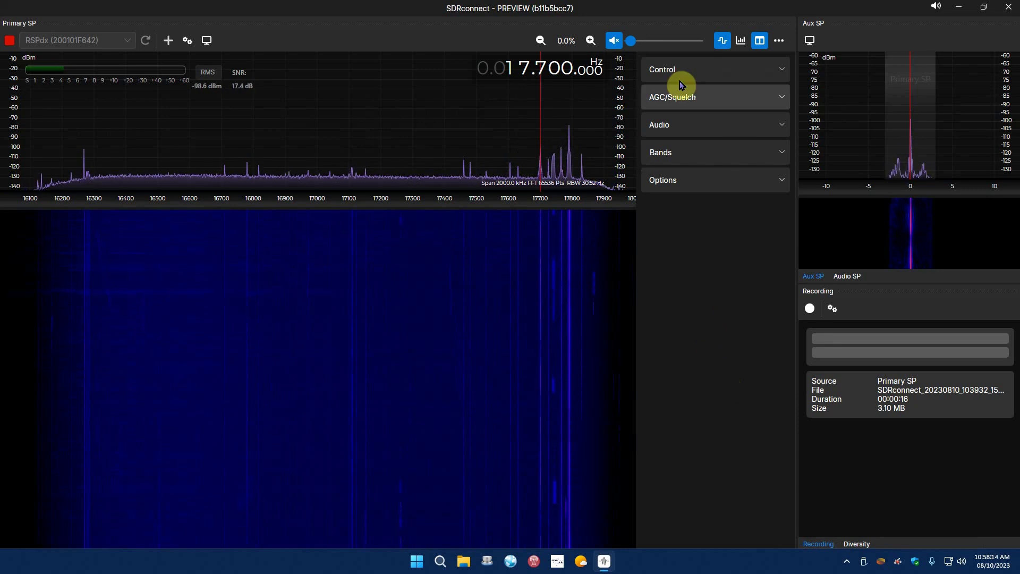
Unmute the audio and switch the band presets to the Ham Bands High group.
left_click(614, 40)
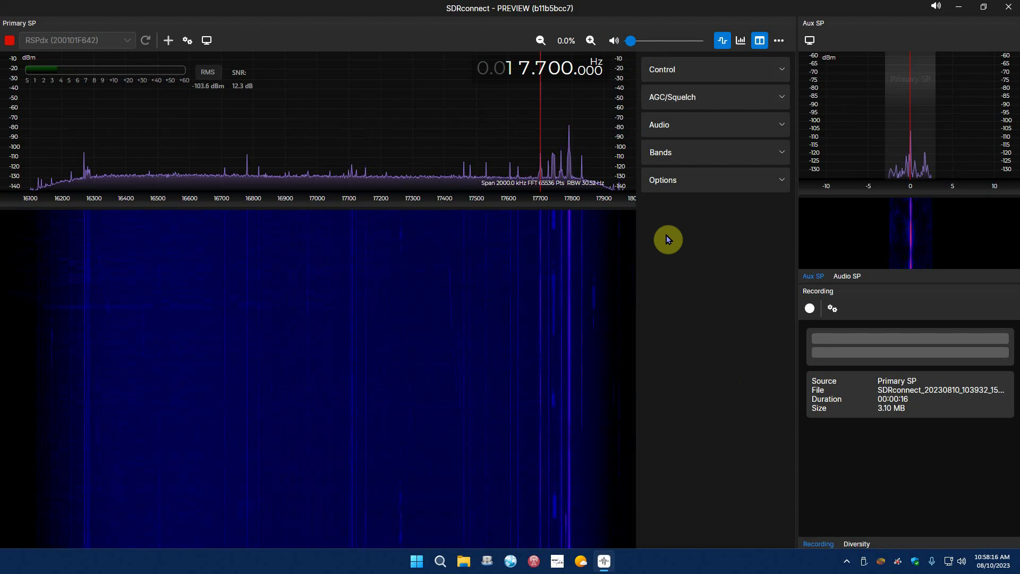
left_click(783, 155)
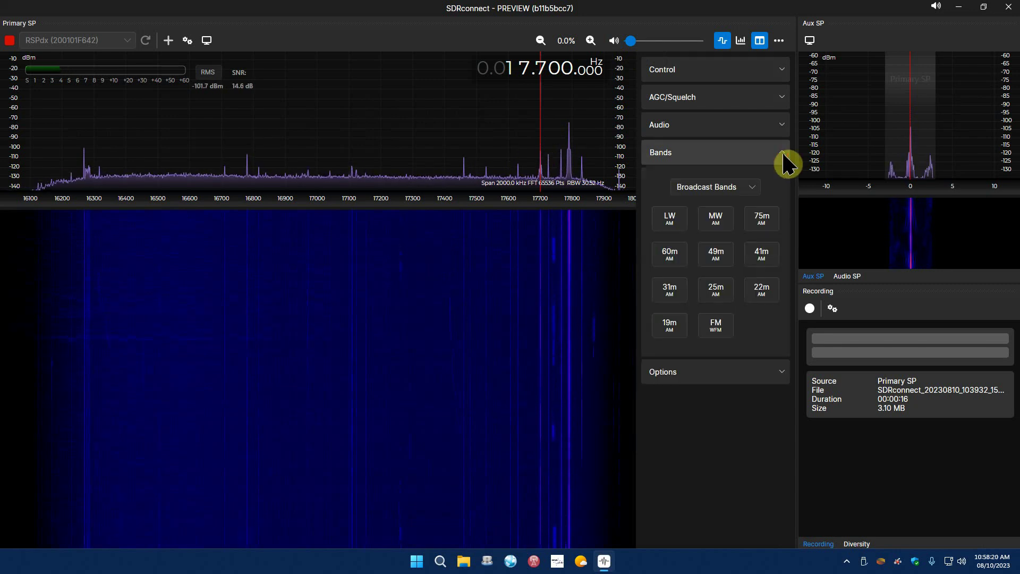
left_click(756, 195)
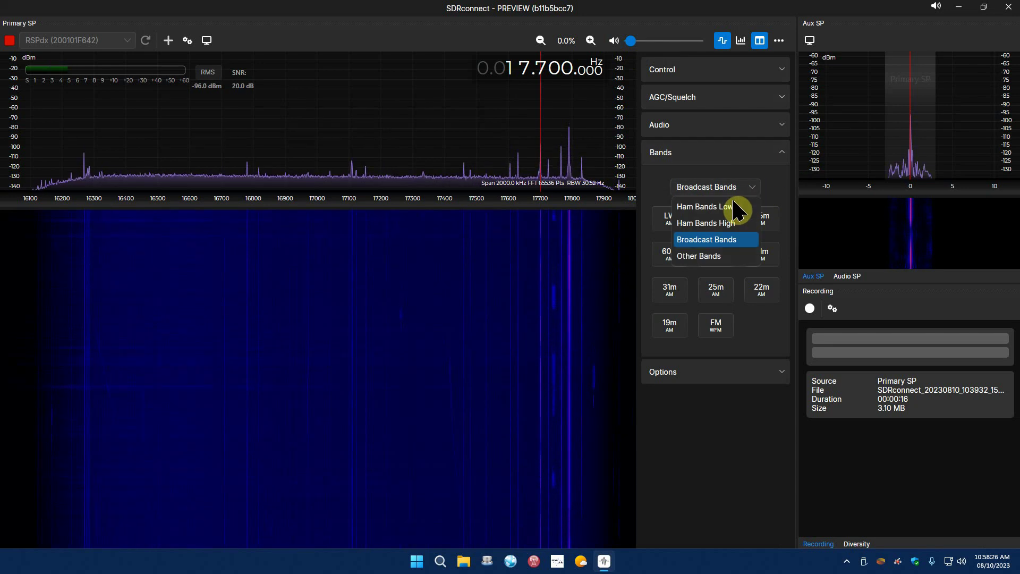
left_click(717, 224)
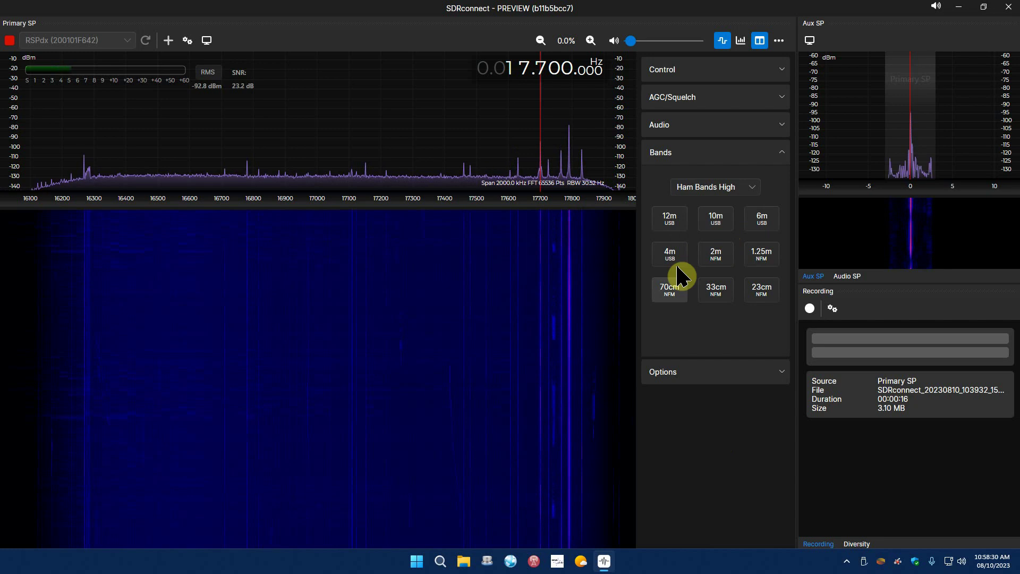
Tune to a 12m signal near 24.916 MHz, then move to 10m at 29.234.900 MHz.
left_click(671, 220)
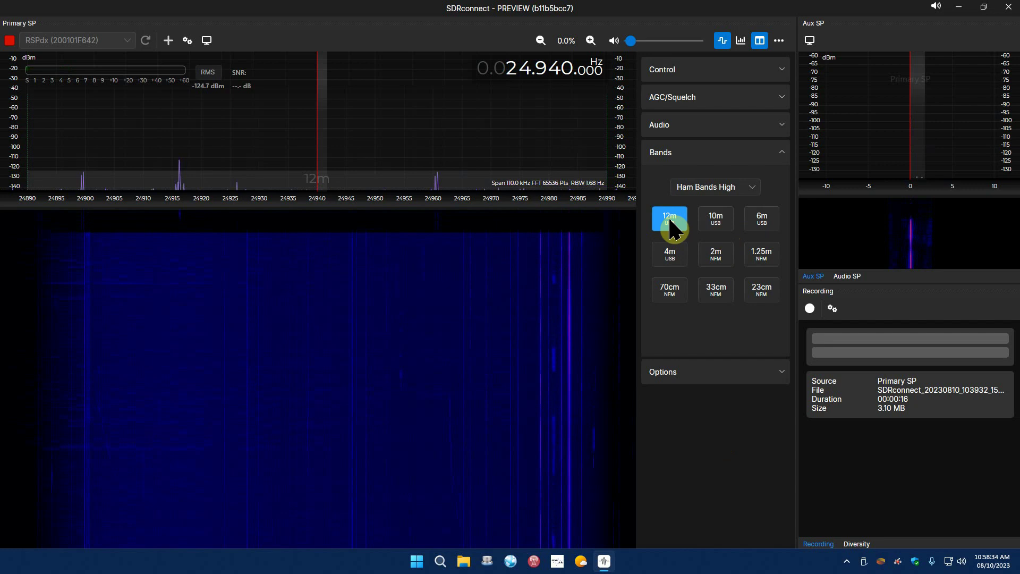
left_click(179, 182)
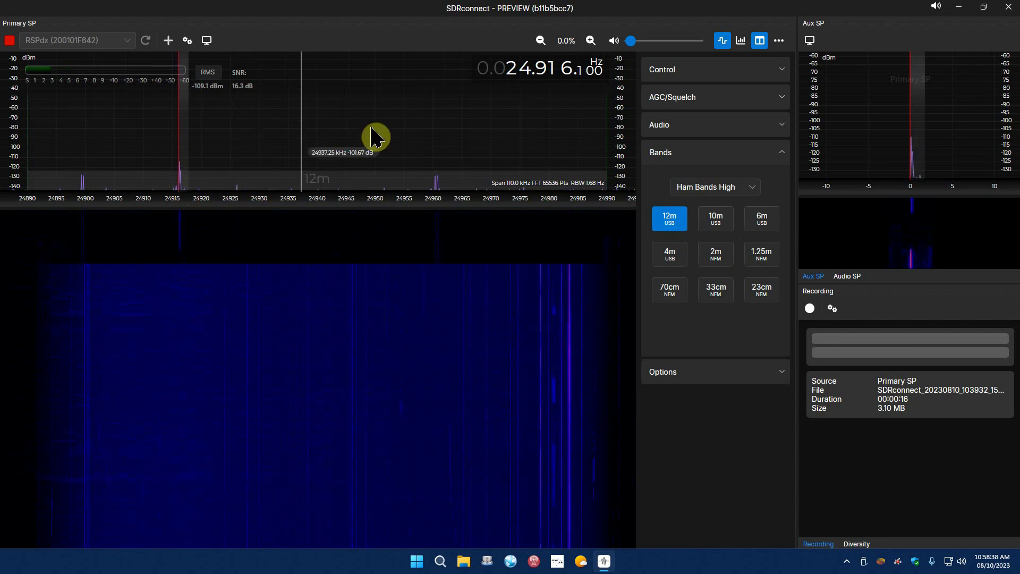
scroll(571, 74, "up", 4)
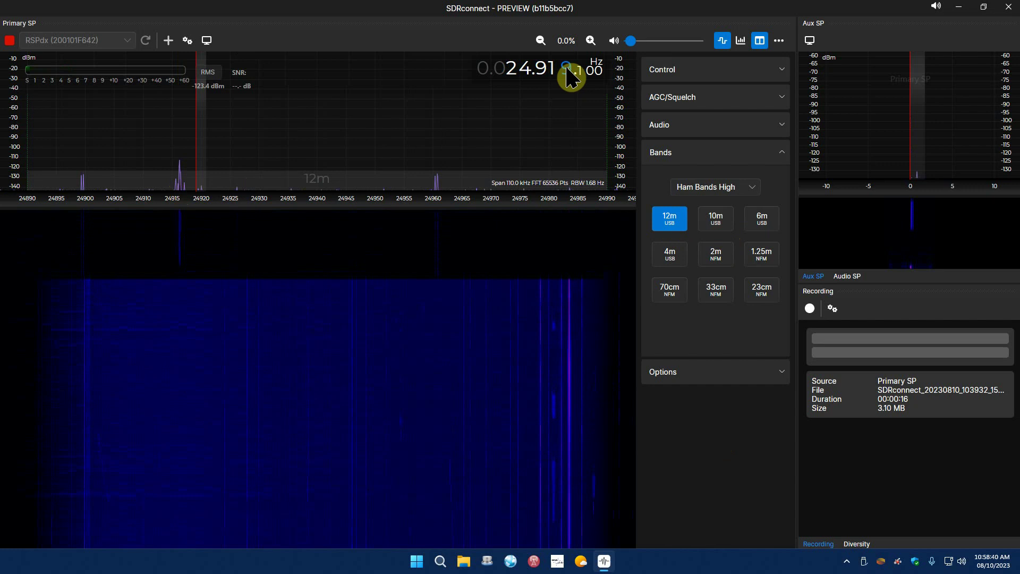
scroll(571, 74, "down", 5)
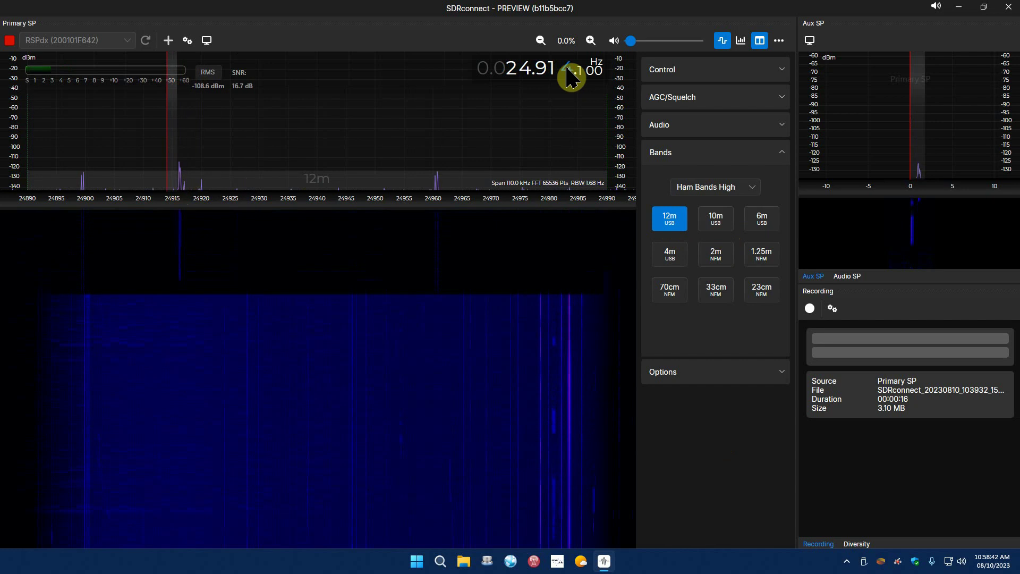
scroll(571, 74, "up", 1)
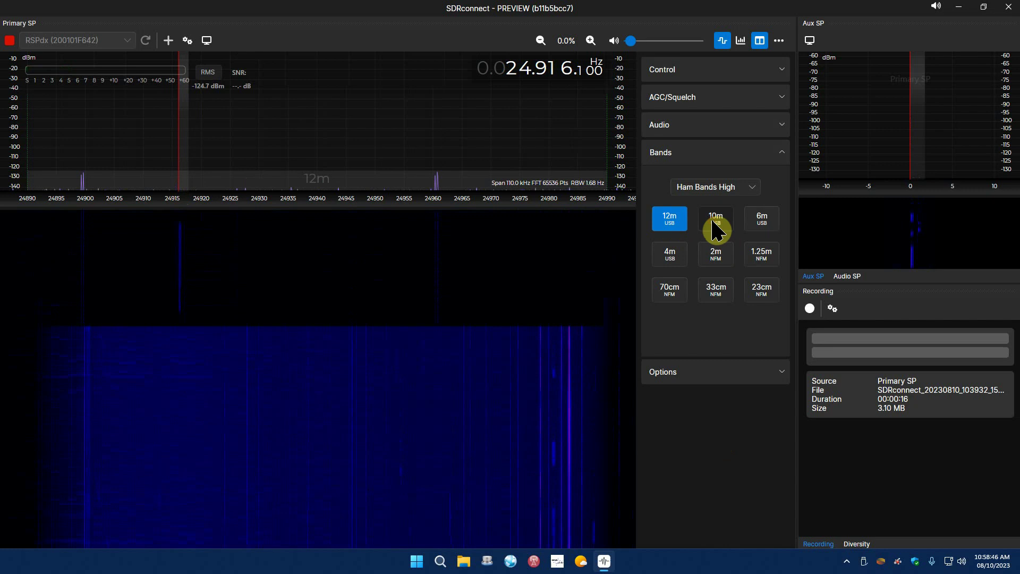
left_click(721, 223)
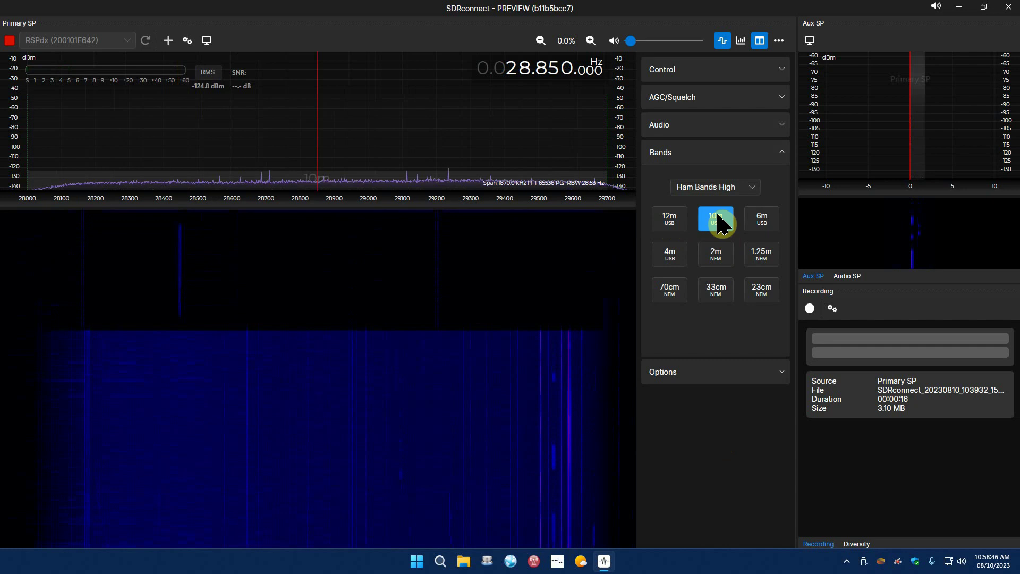
left_click(449, 186)
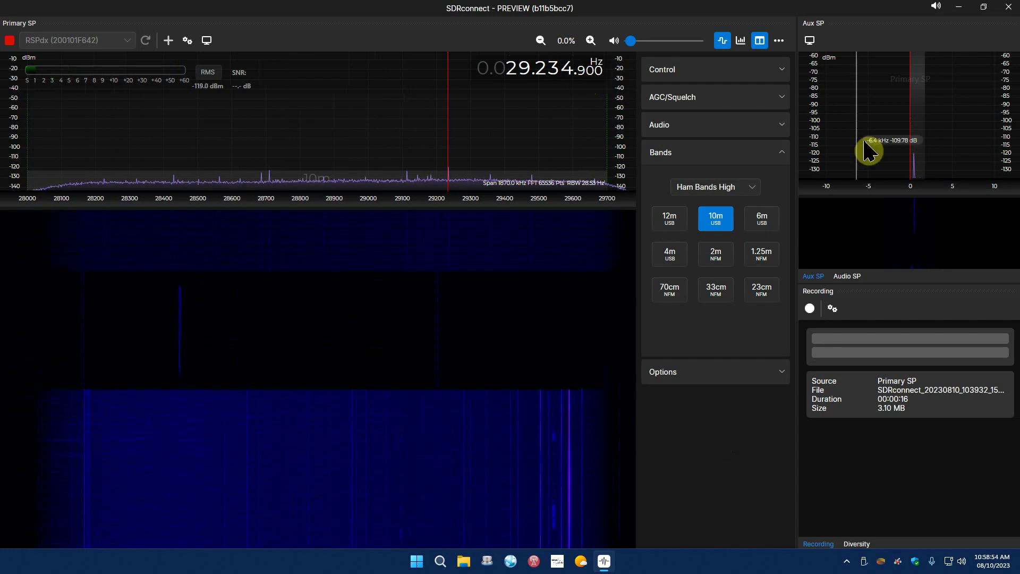
Expand the audio settings, raising AM Low Cut to 87 and lowering SSB Low Cut to 10.
left_click(780, 124)
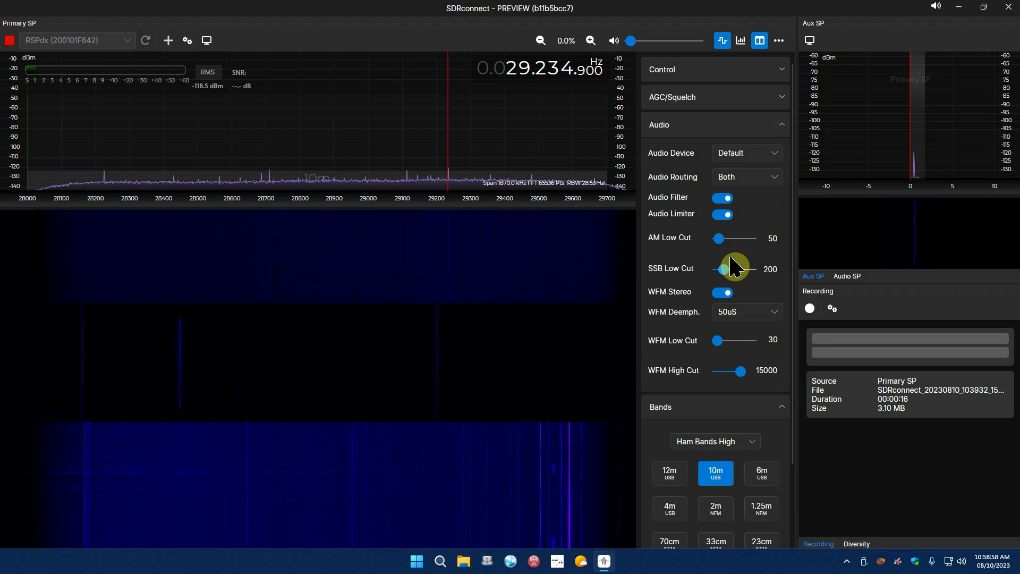
mouse_move(718, 245)
left_mouse_down()
mouse_move(758, 242)
mouse_move(714, 256)
left_mouse_up()
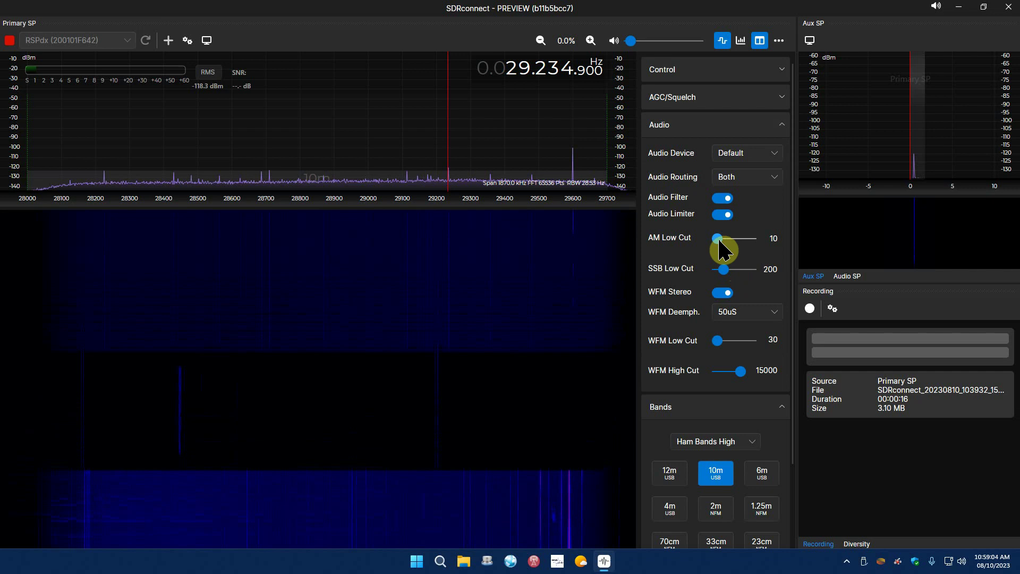
left_click_drag(720, 242, 724, 248)
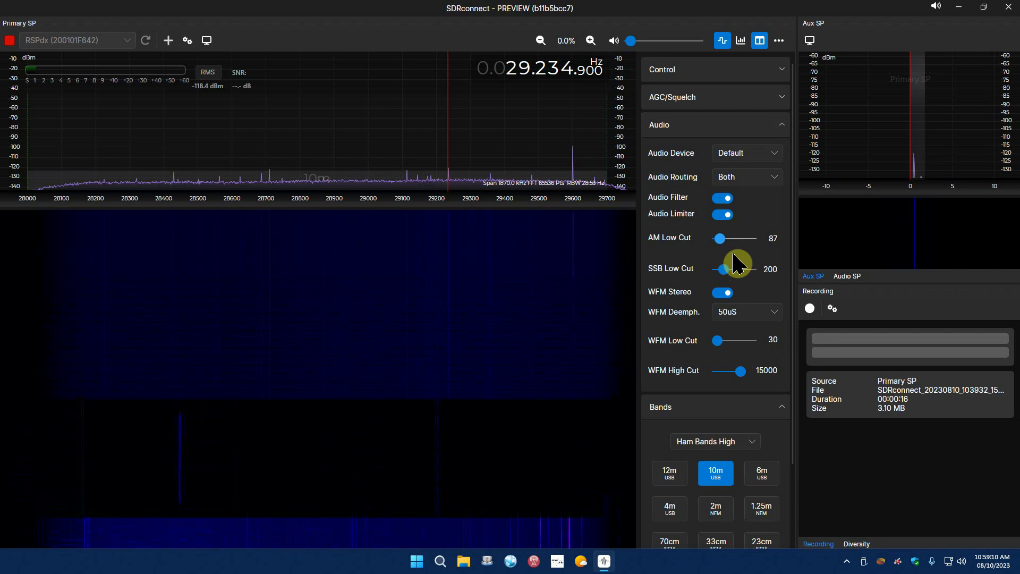
mouse_move(726, 270)
left_mouse_down()
mouse_move(760, 270)
mouse_move(711, 280)
left_mouse_up()
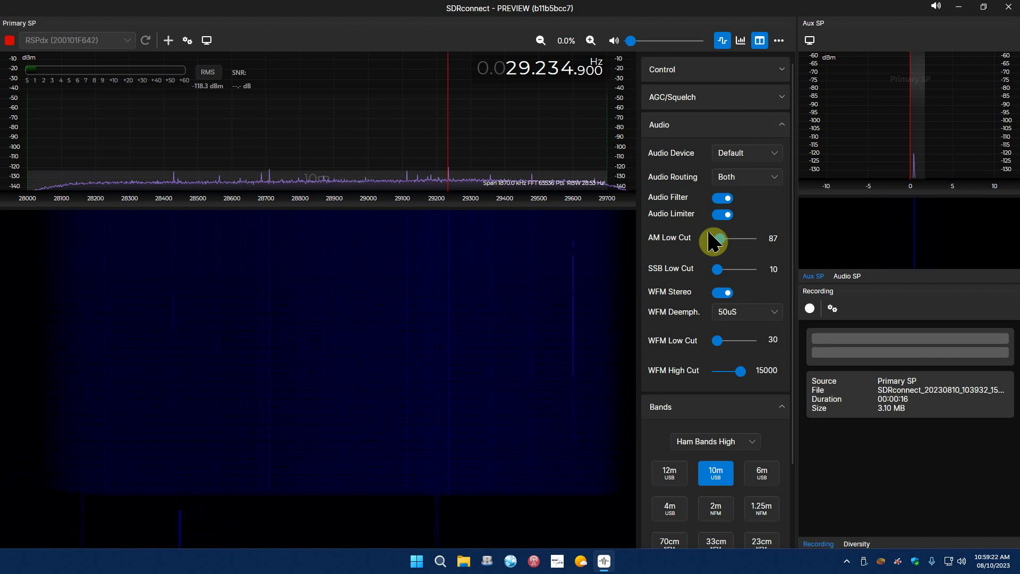
left_click(724, 201)
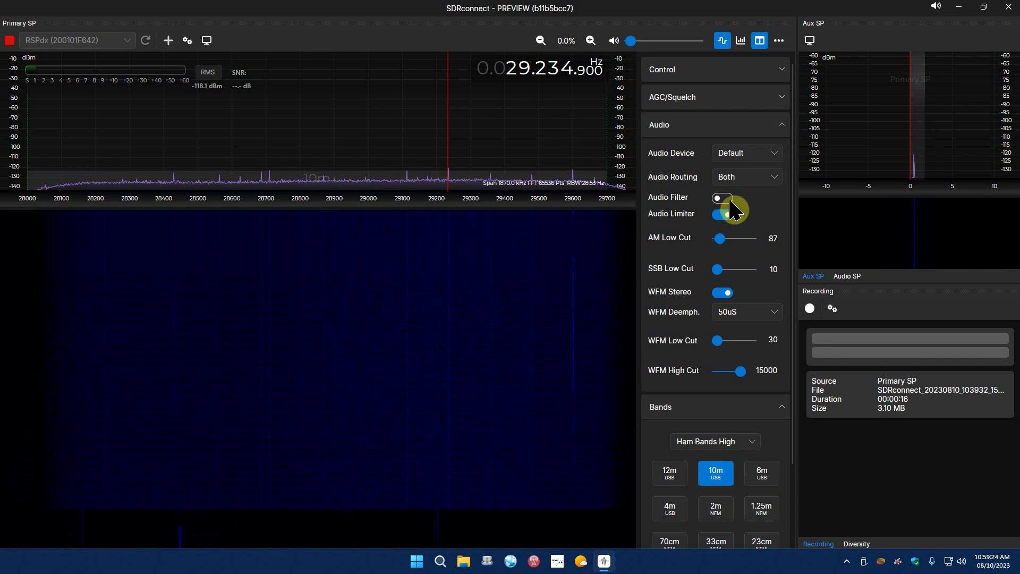
left_click(731, 199)
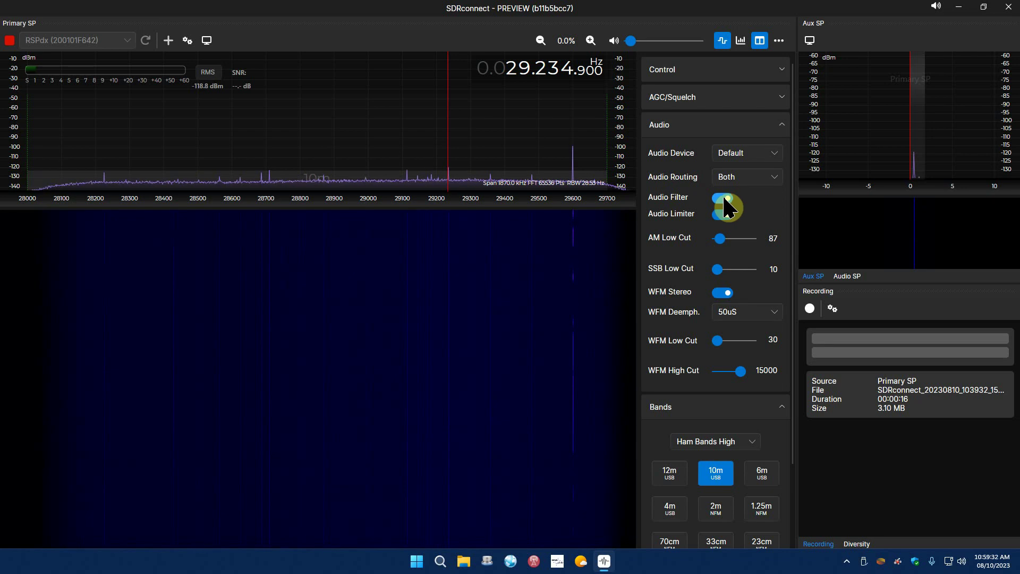
left_click(724, 200)
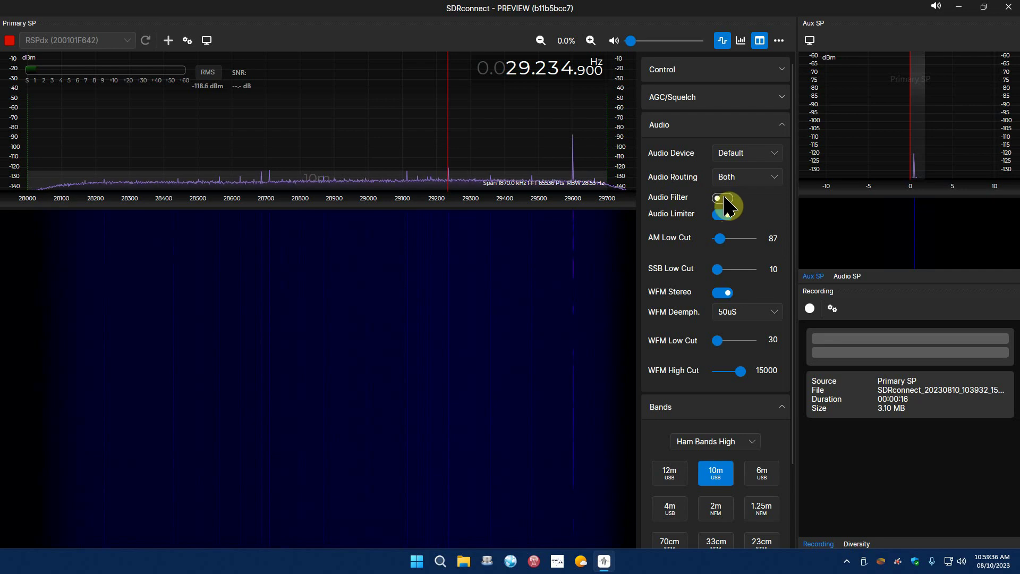
left_click(725, 201)
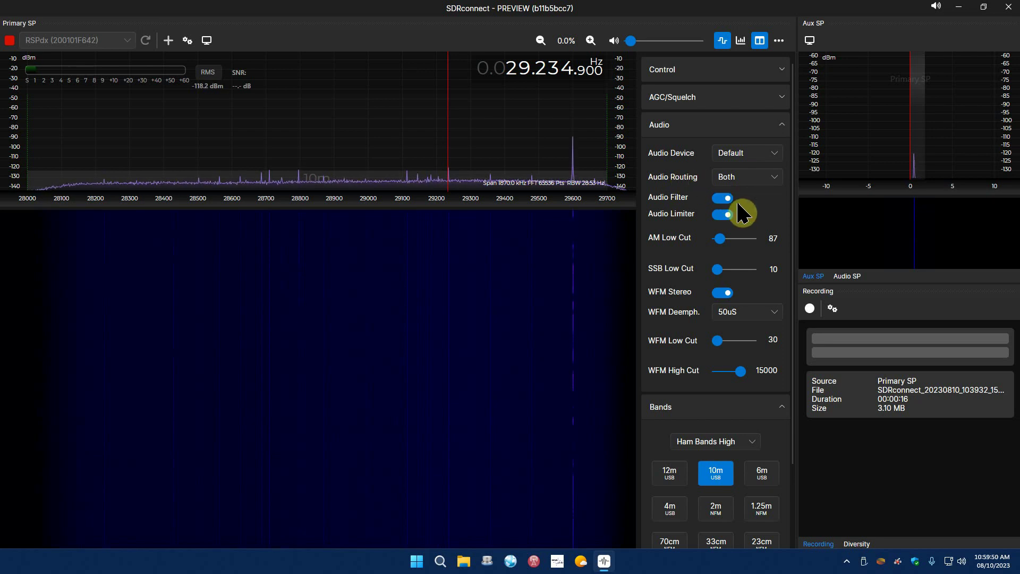
left_click(725, 213)
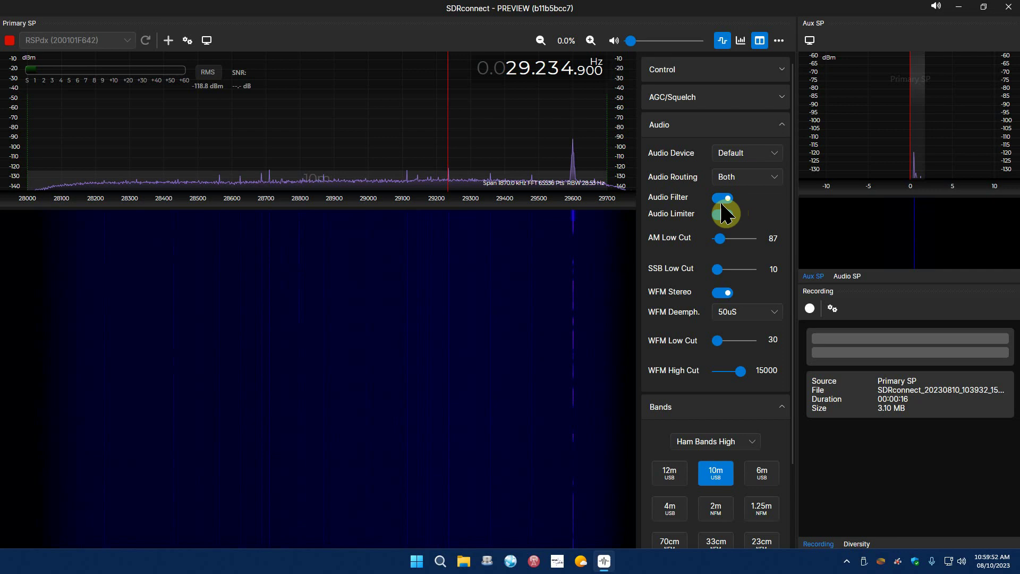
left_click(725, 213)
left_click(777, 185)
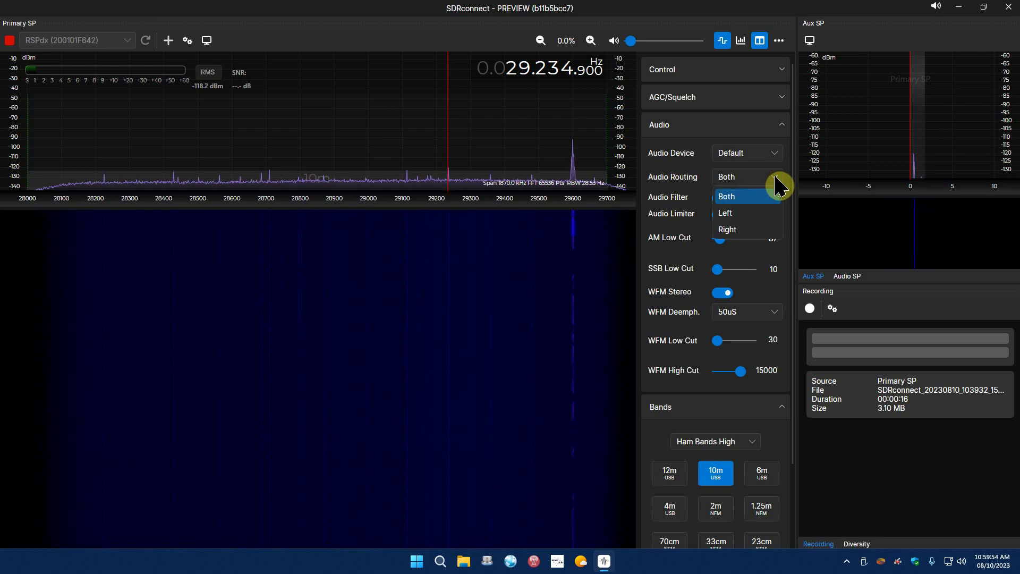
left_click(778, 186)
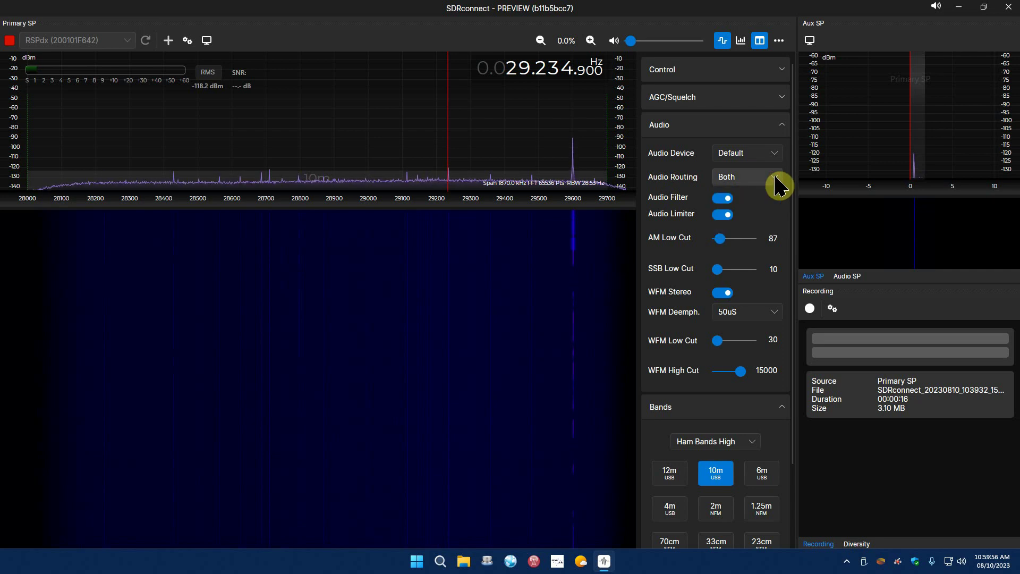
left_click(728, 216)
left_click(724, 201)
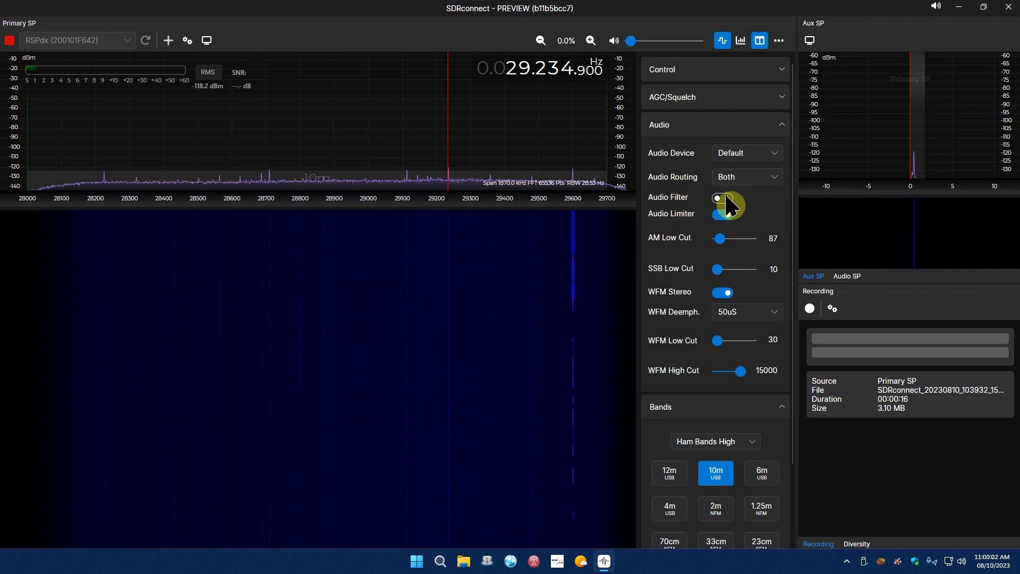
left_click(726, 199)
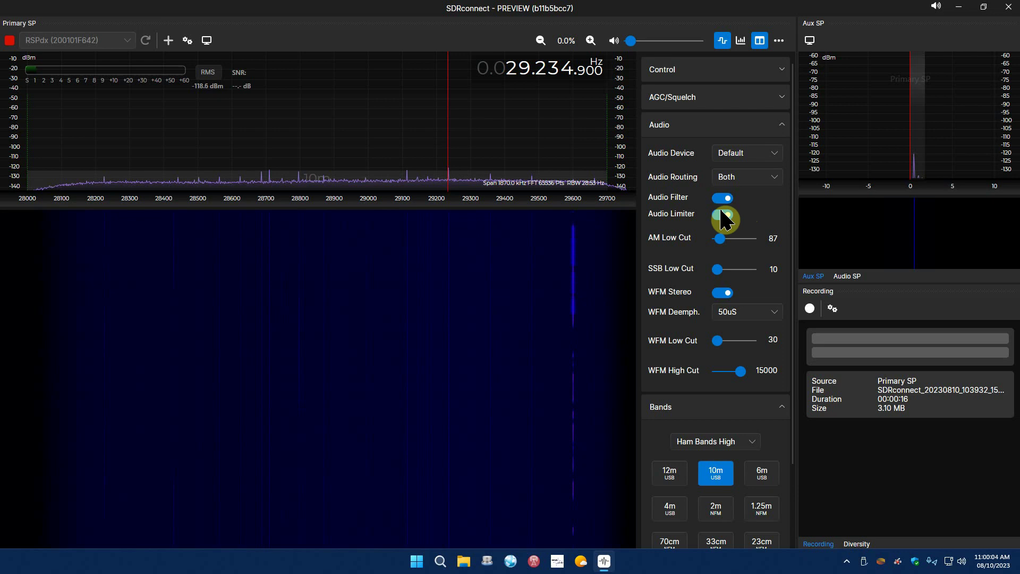
left_click(722, 215)
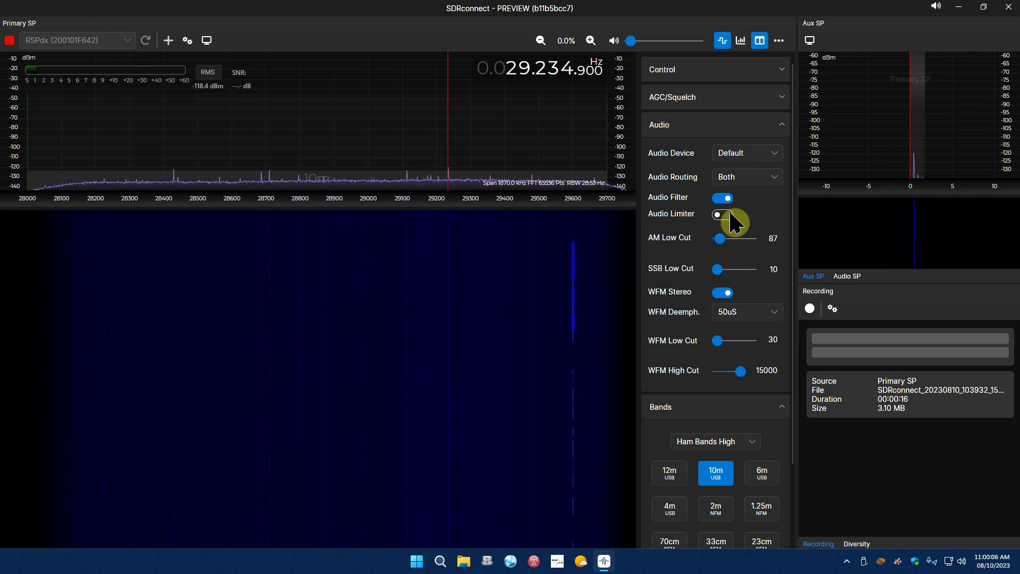
left_click(726, 214)
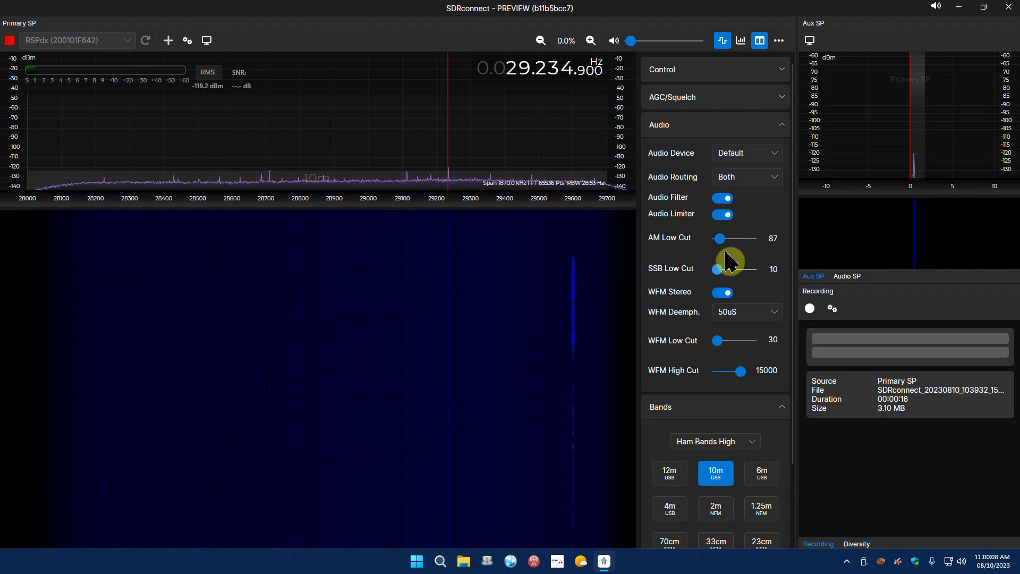
Raise SSB Low Cut to 41, then hop to 6m and back to 12m at 24.940 MHz.
mouse_move(718, 269)
left_mouse_down()
mouse_move(752, 277)
mouse_move(721, 277)
left_mouse_up()
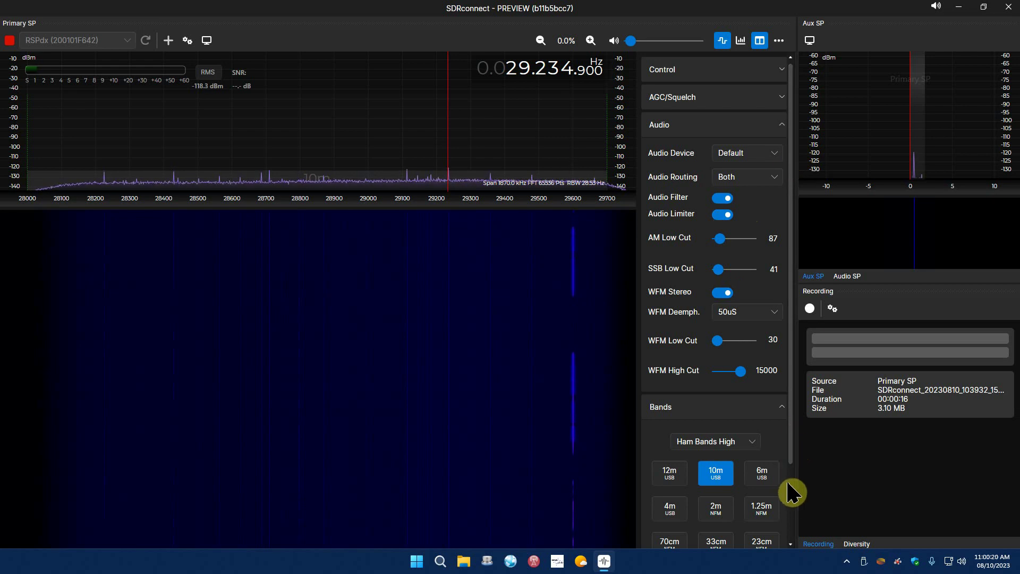
left_click(769, 484)
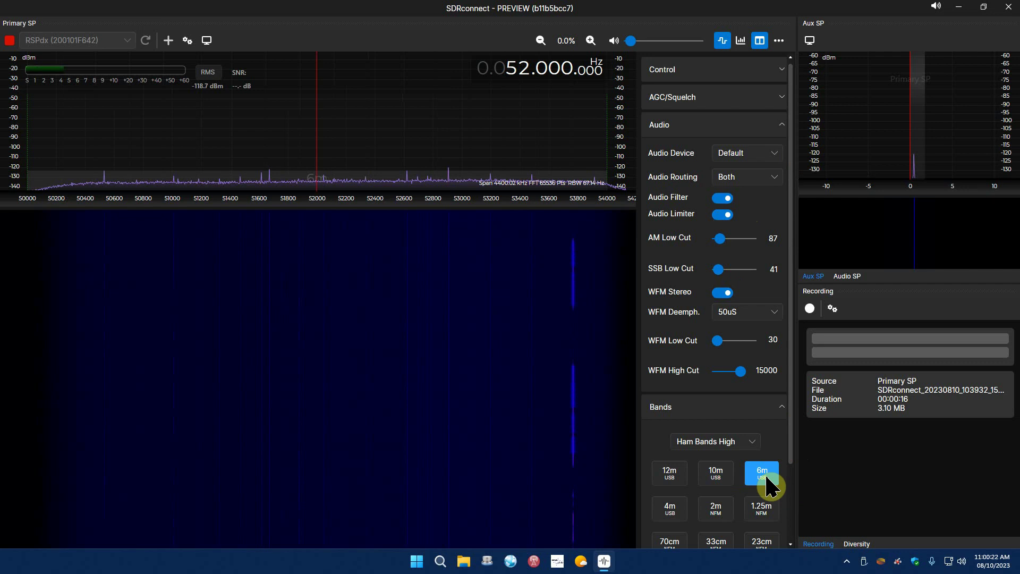
left_click(668, 481)
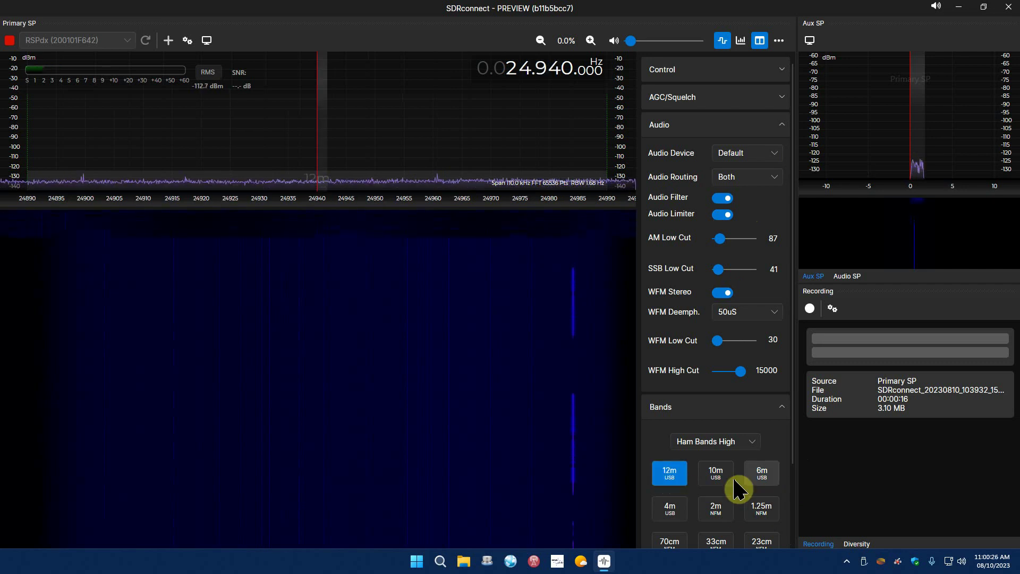
Switch the band group to Ham Bands Low and jump to the 40m band.
left_click(756, 449)
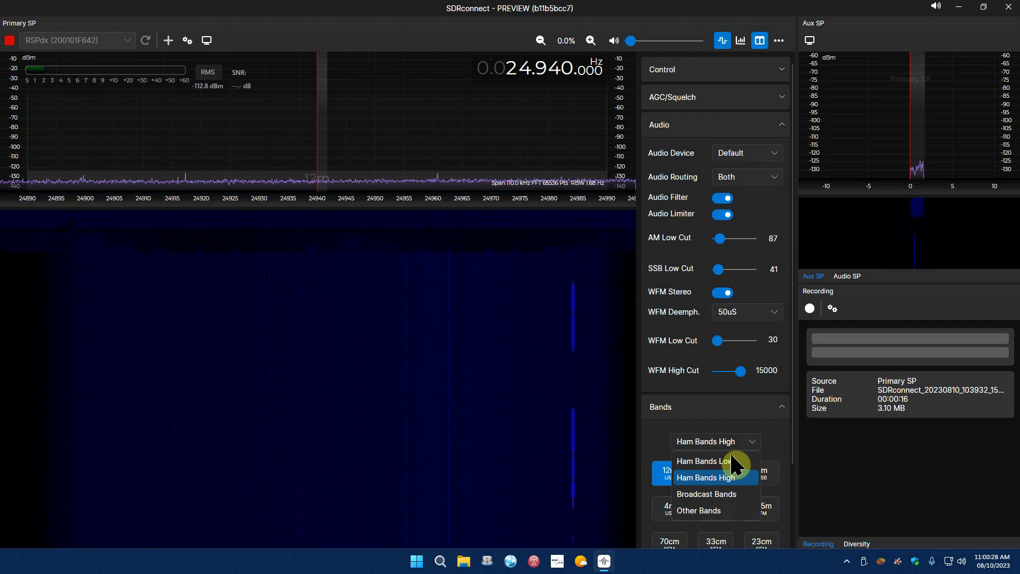
left_click(733, 465)
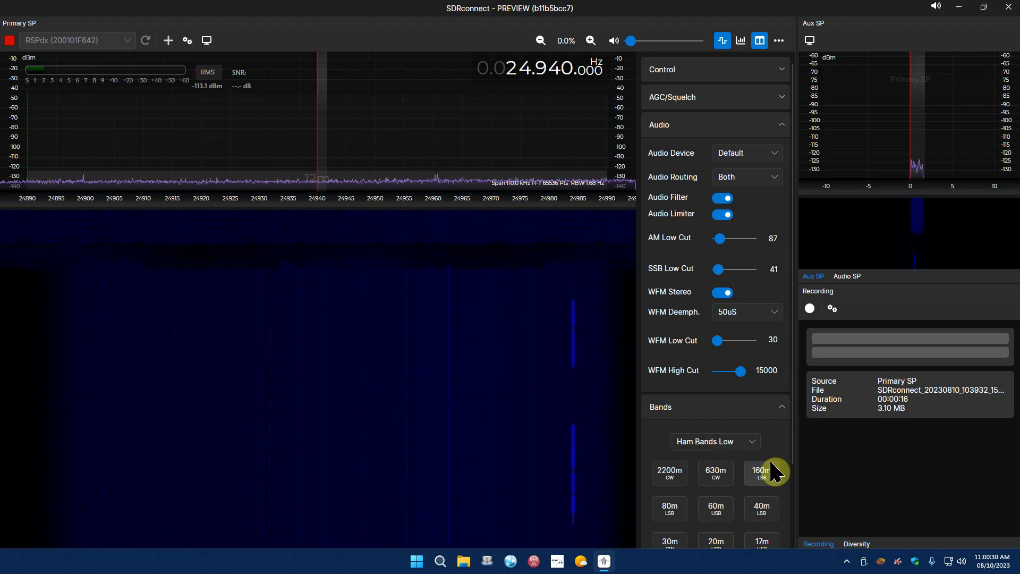
left_click(773, 516)
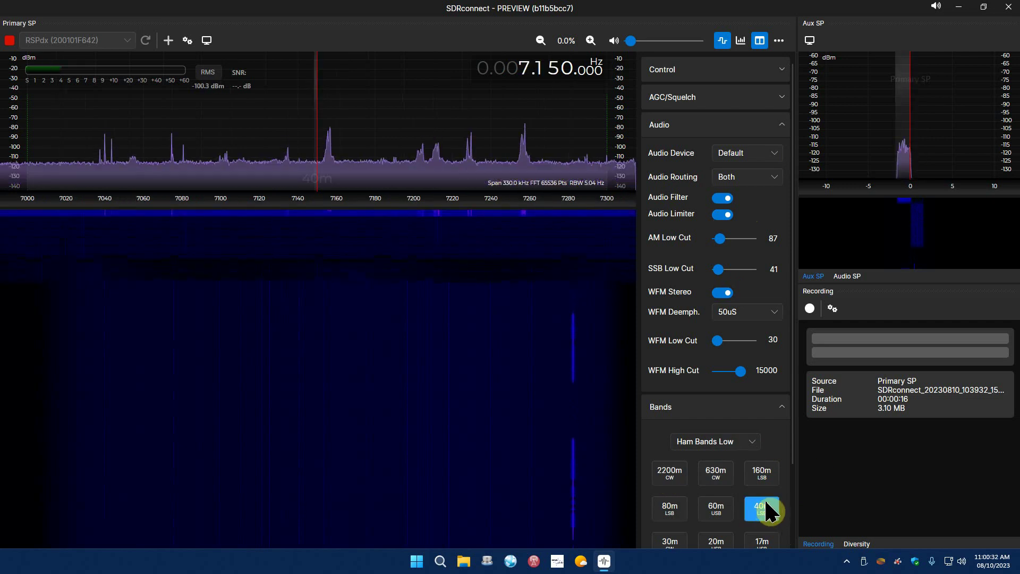
Tune to the signal near 7157 kHz and fine-tune to 7.157.000 MHz.
left_click(329, 173)
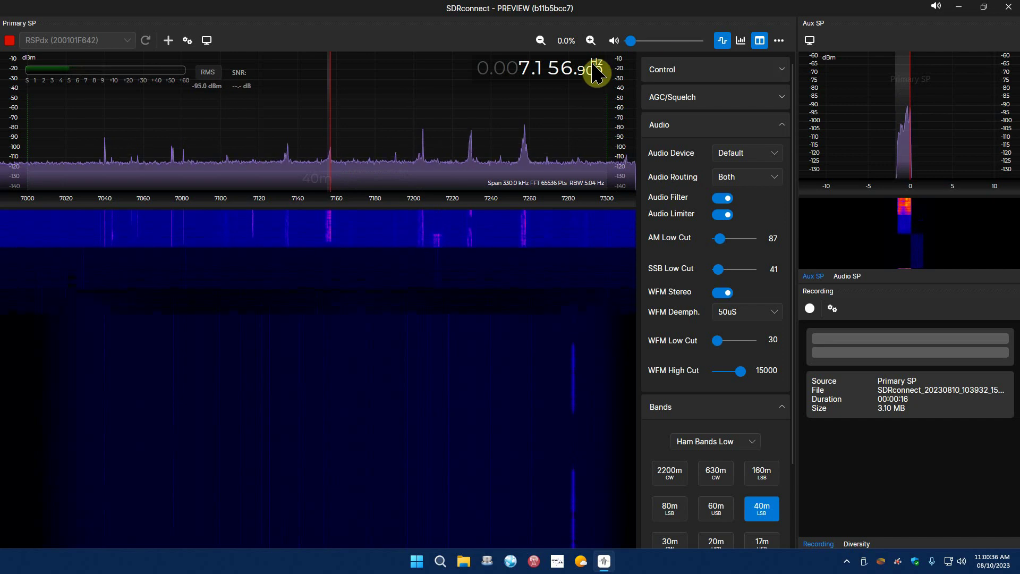
scroll(584, 77, "down", 8)
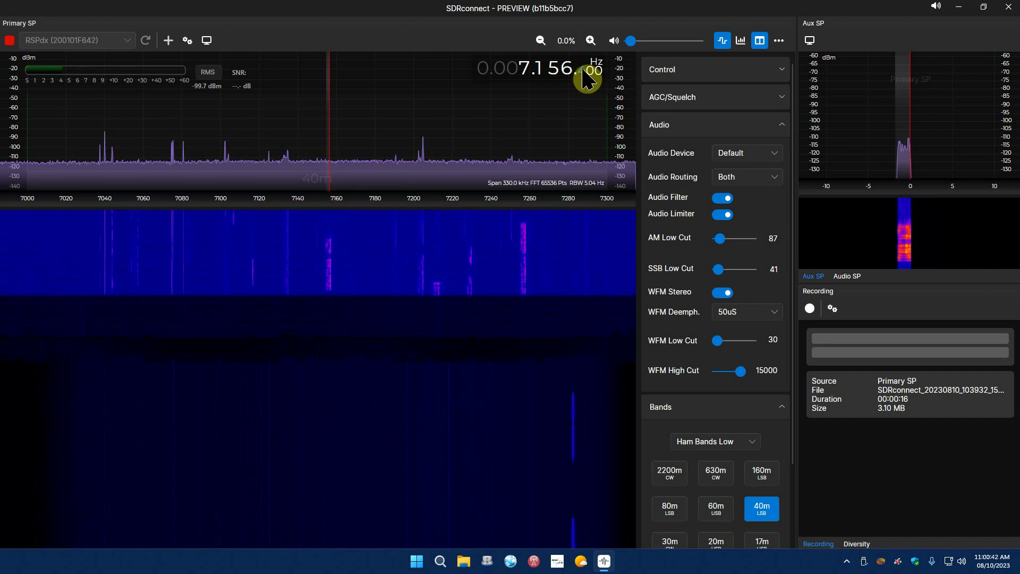
scroll(585, 80, "up", 4)
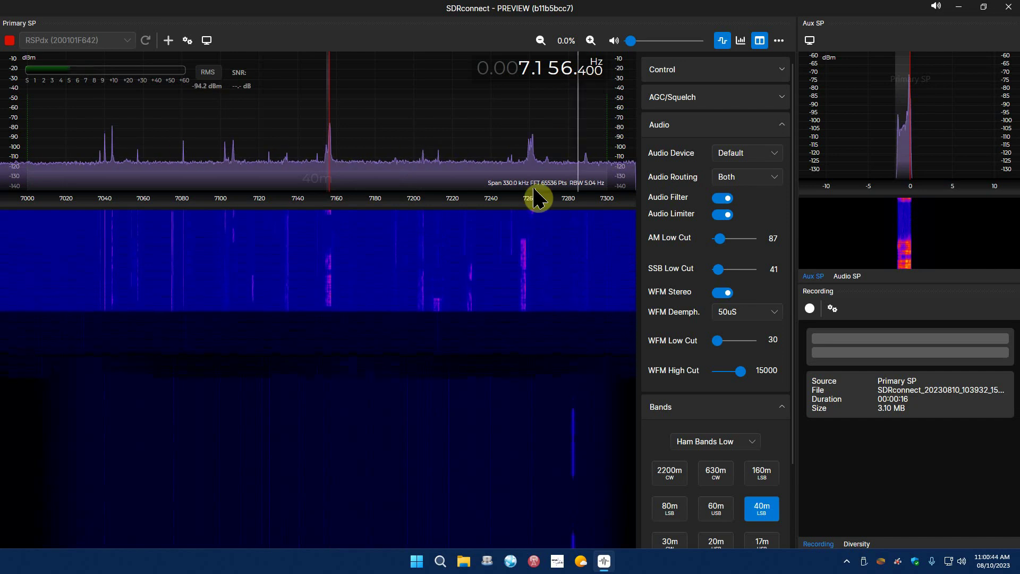
scroll(585, 80, "down", 4)
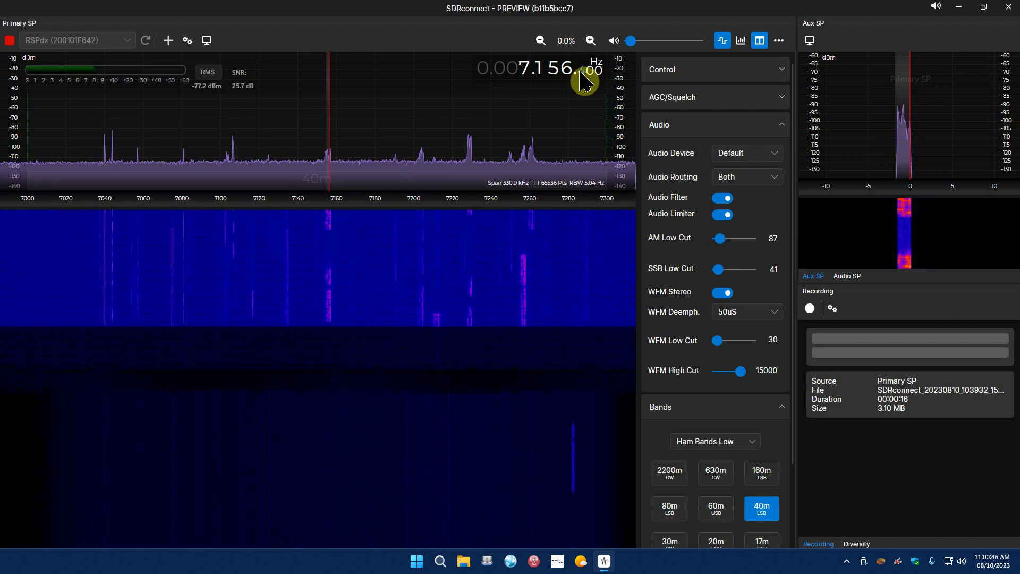
scroll(584, 80, "up", 10)
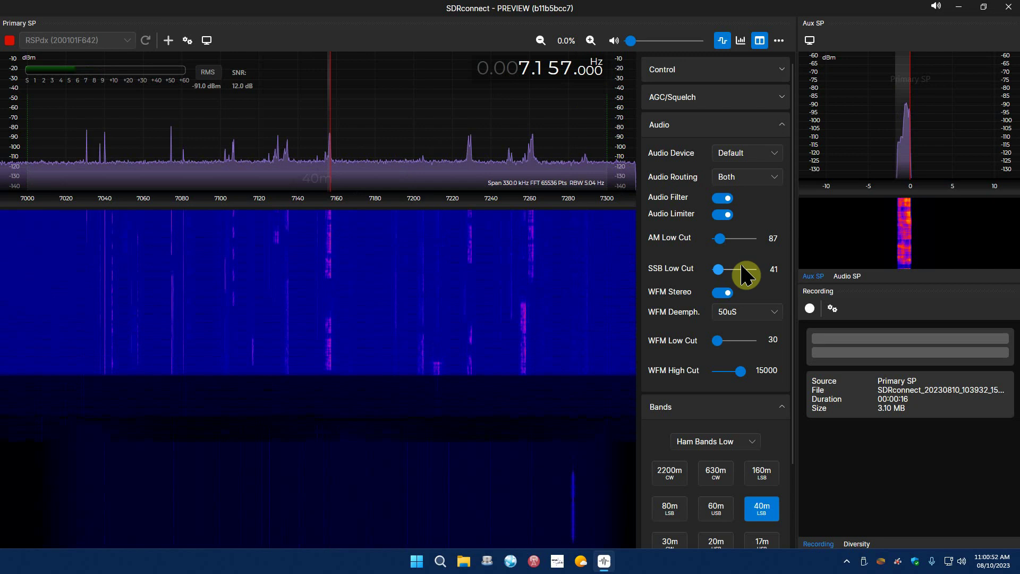
left_click_drag(722, 269, 745, 279)
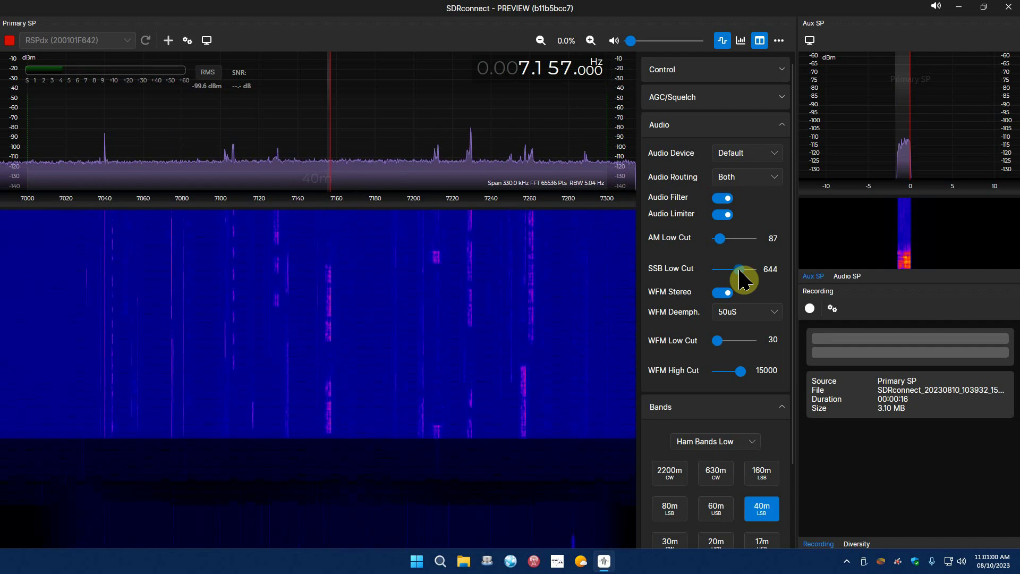
left_click_drag(743, 279, 719, 282)
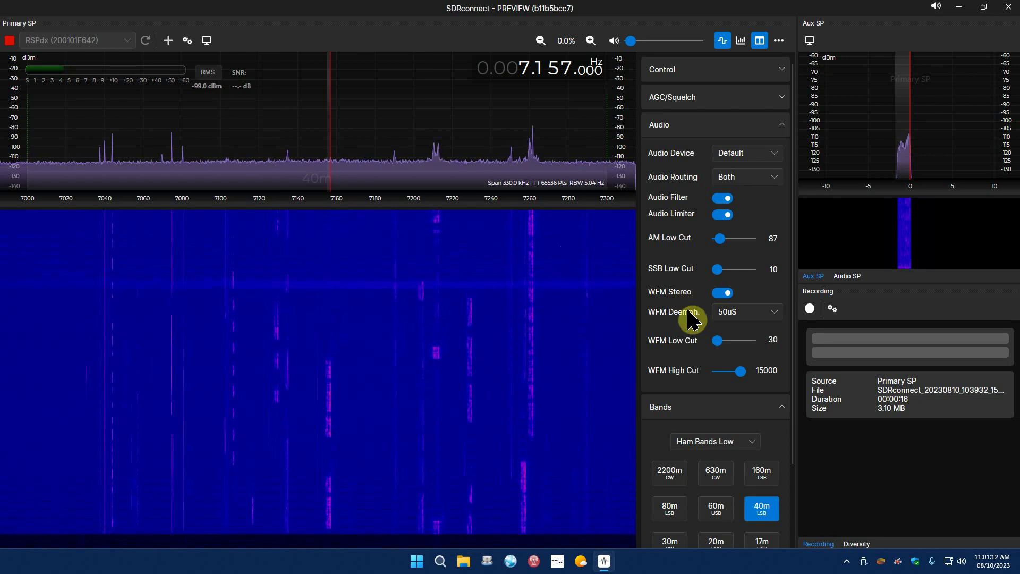
mouse_move(717, 269)
left_mouse_down()
mouse_move(738, 269)
mouse_move(719, 271)
left_mouse_up()
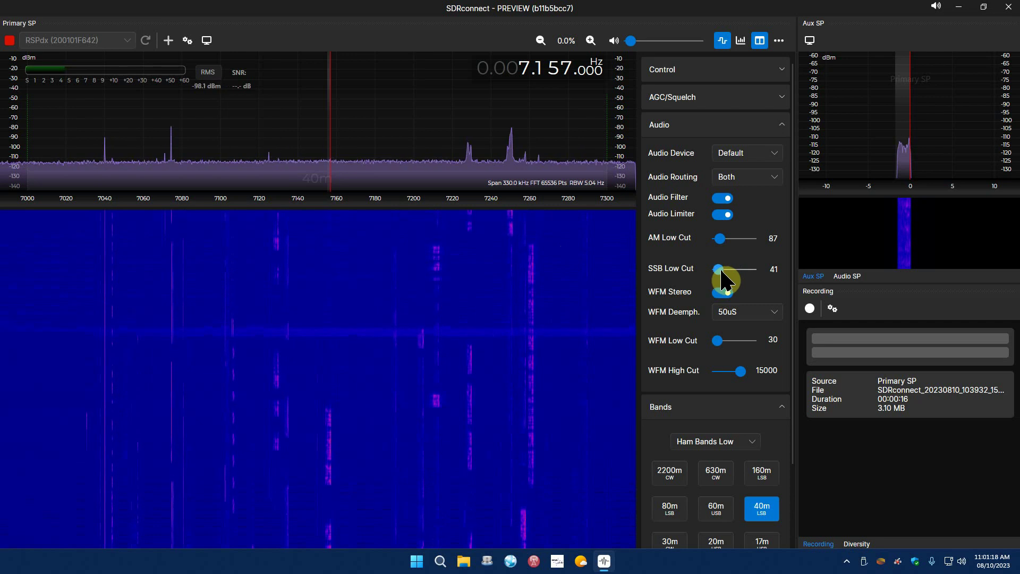
Tune from 7229.2 kHz to 7.250.900 MHz and set SSB Low Cut to 10.
left_click(471, 156)
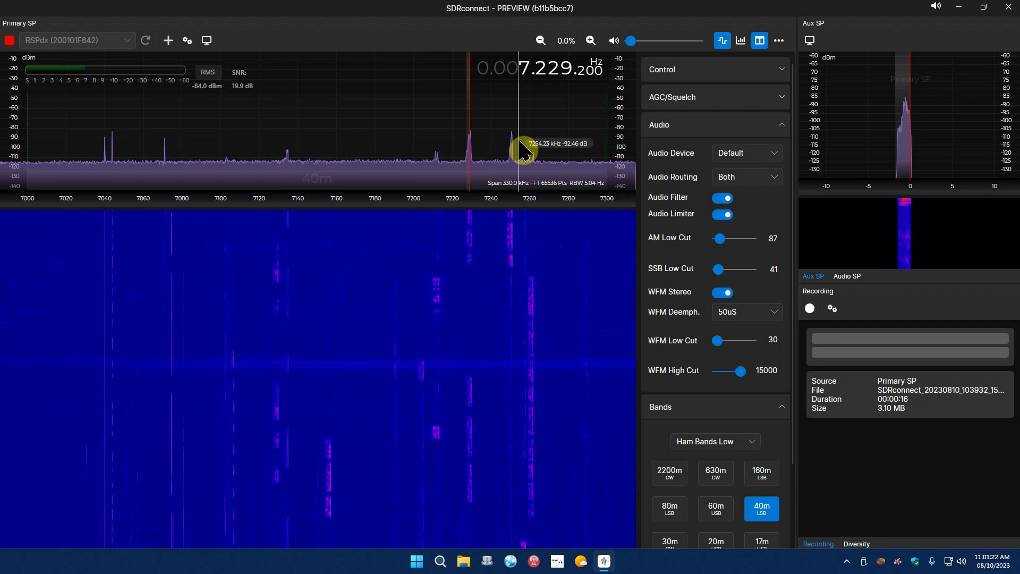
scroll(572, 81, "up", 1)
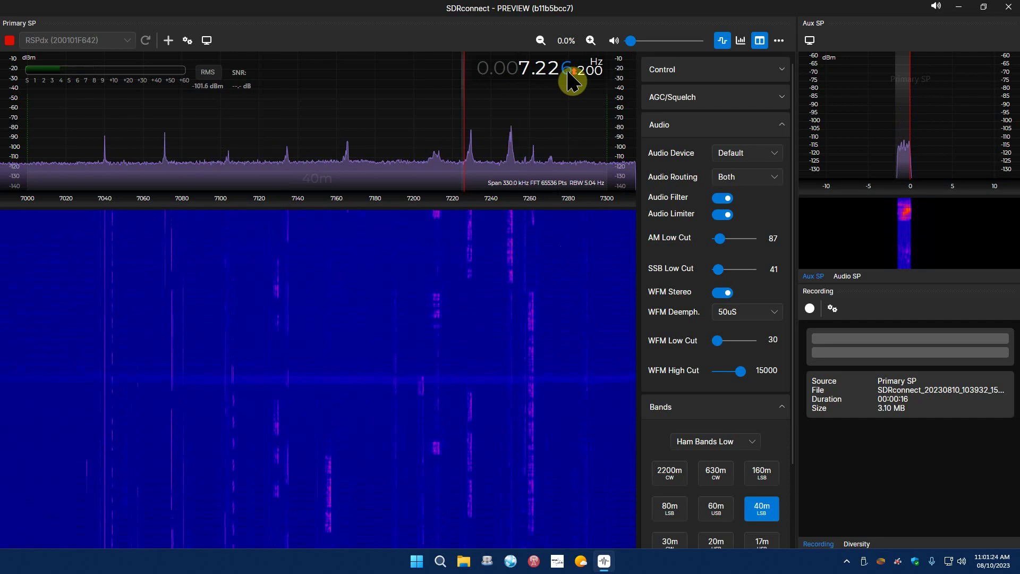
scroll(573, 81, "up", 1)
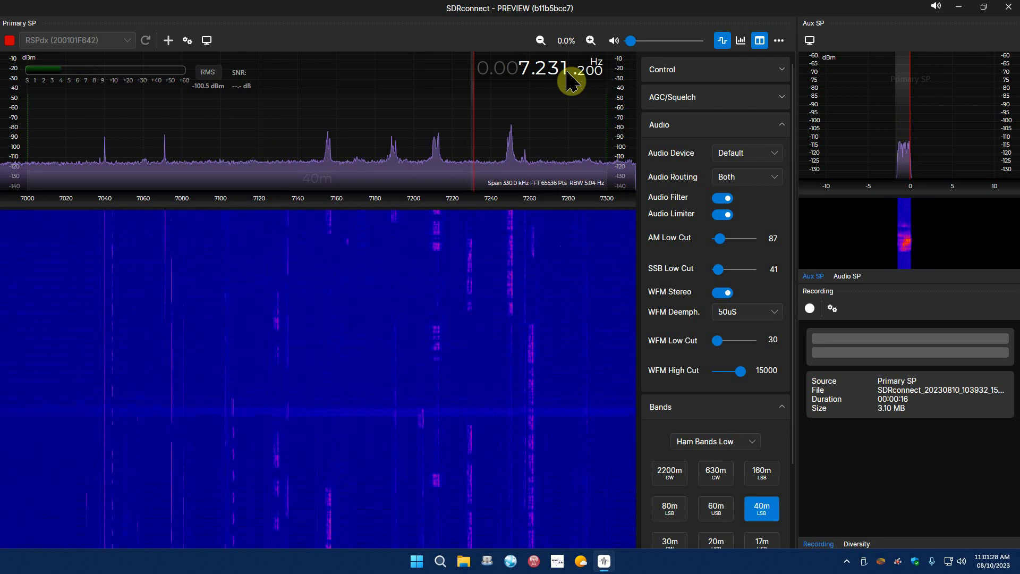
left_click(514, 157)
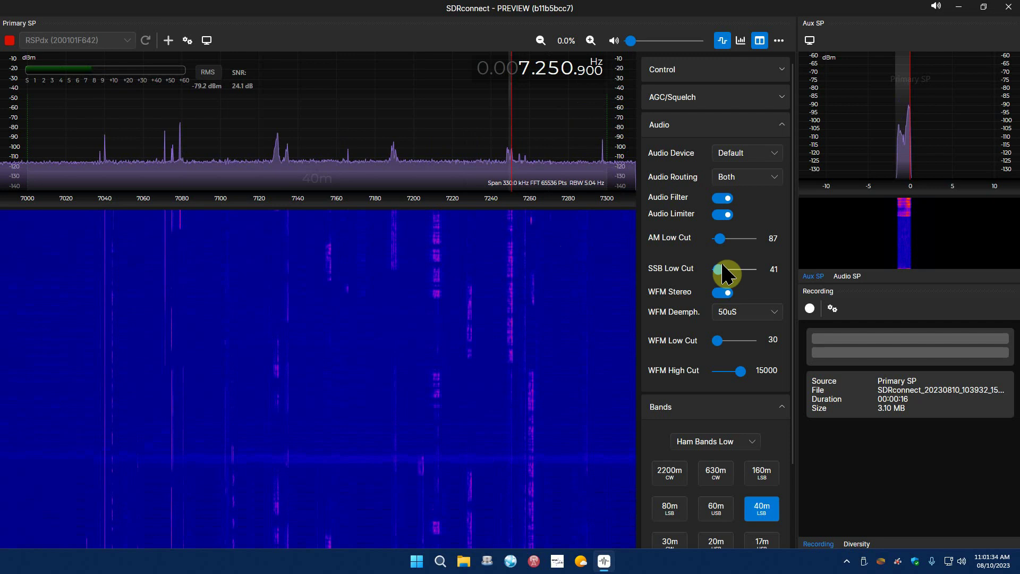
left_click_drag(723, 268, 724, 211)
left_click(719, 239)
Toggle Audio Filter and Audio Limiter off and back on, then tune to 7.251.000 MHz.
left_click(723, 198)
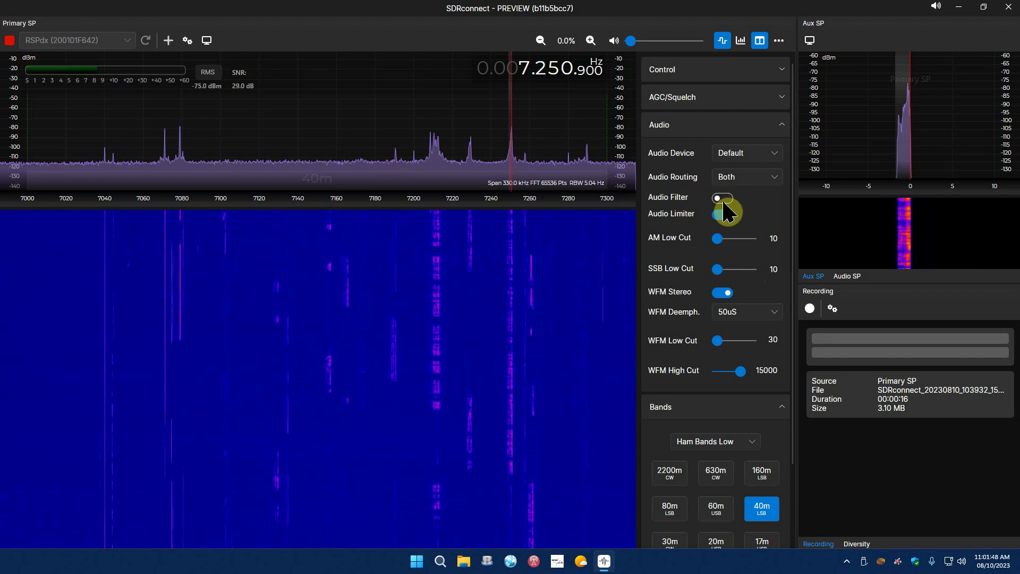
left_click(723, 214)
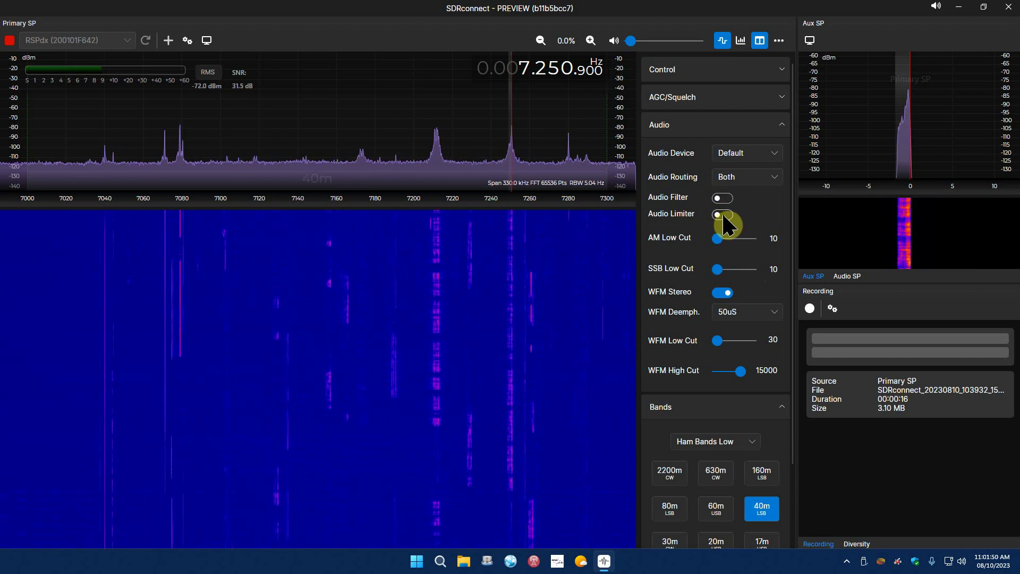
left_click(723, 214)
left_click(724, 199)
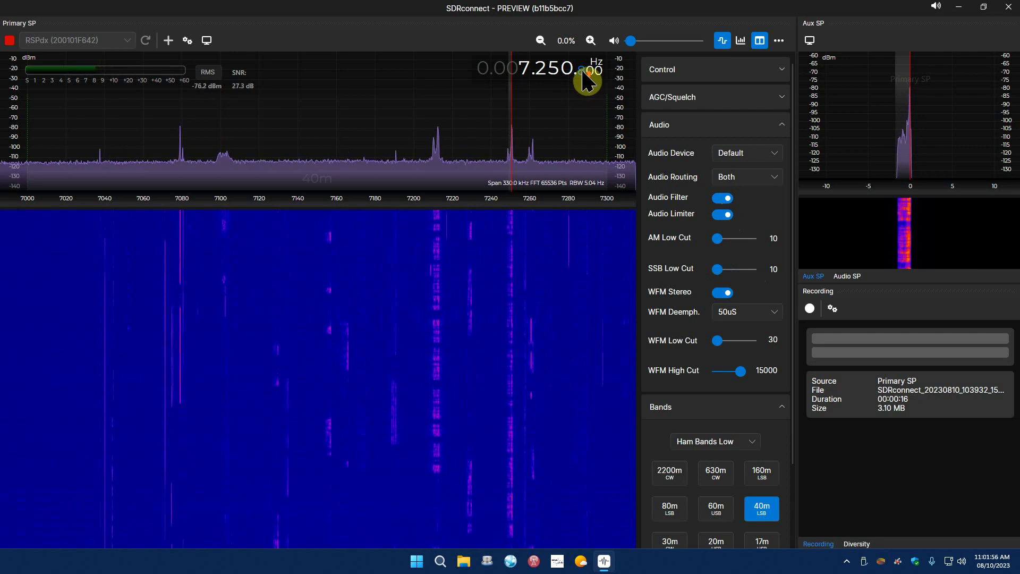
scroll(583, 70, "up", 1)
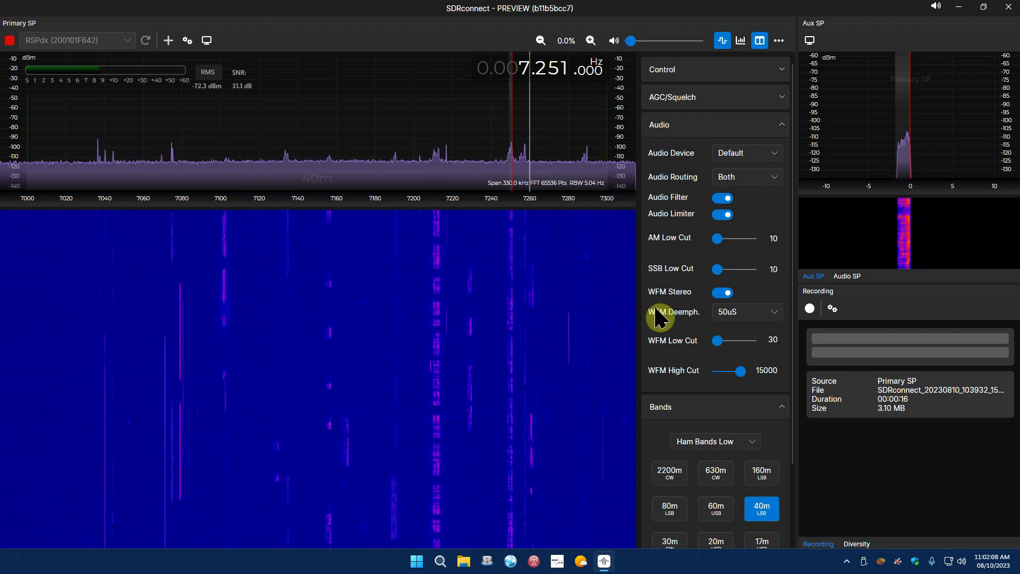
Switch the band group to Broadcast Bands and jump to the 19m band.
left_click(756, 452)
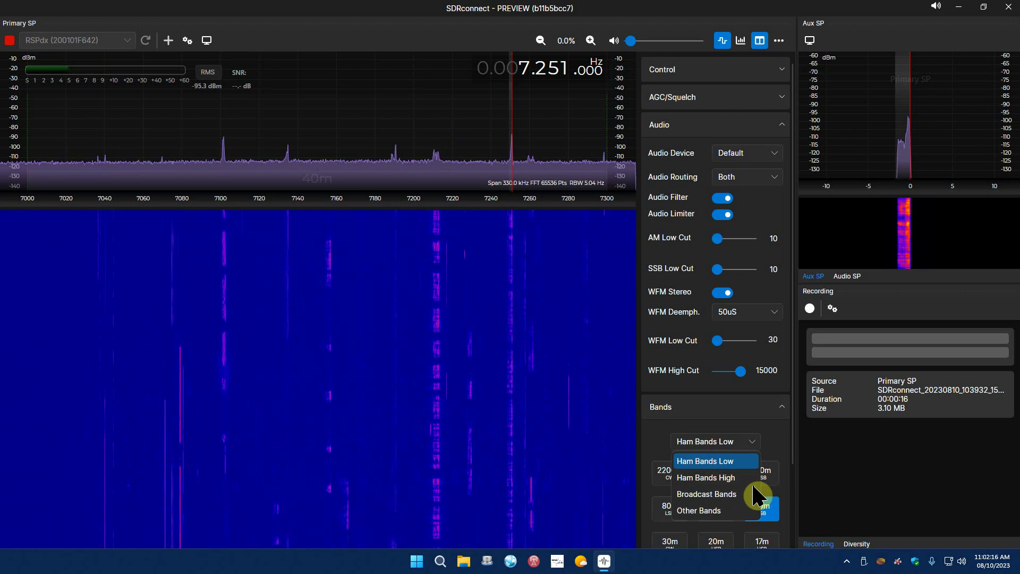
left_click(740, 494)
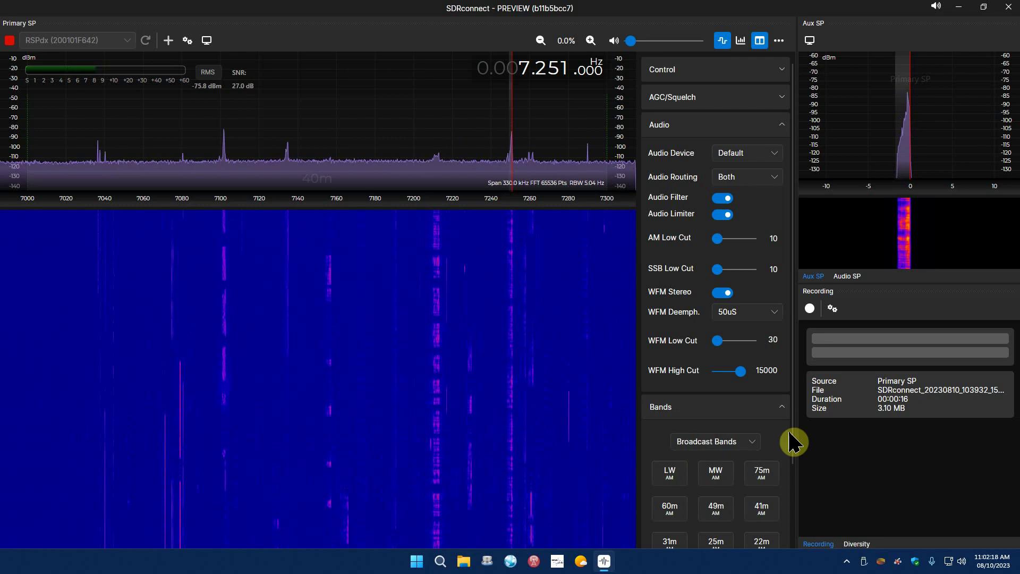
scroll(785, 438, "down", 1)
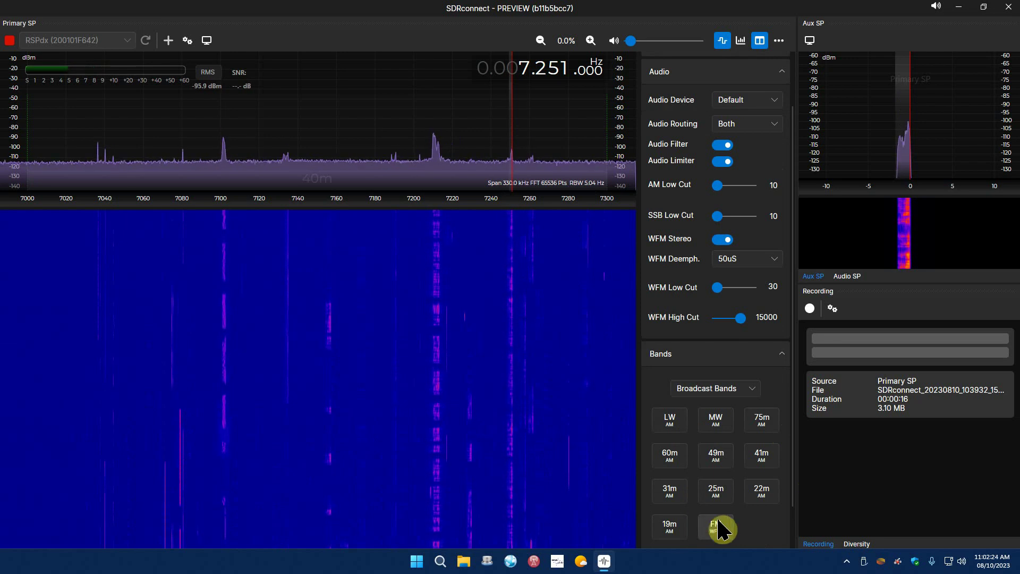
left_click(671, 529)
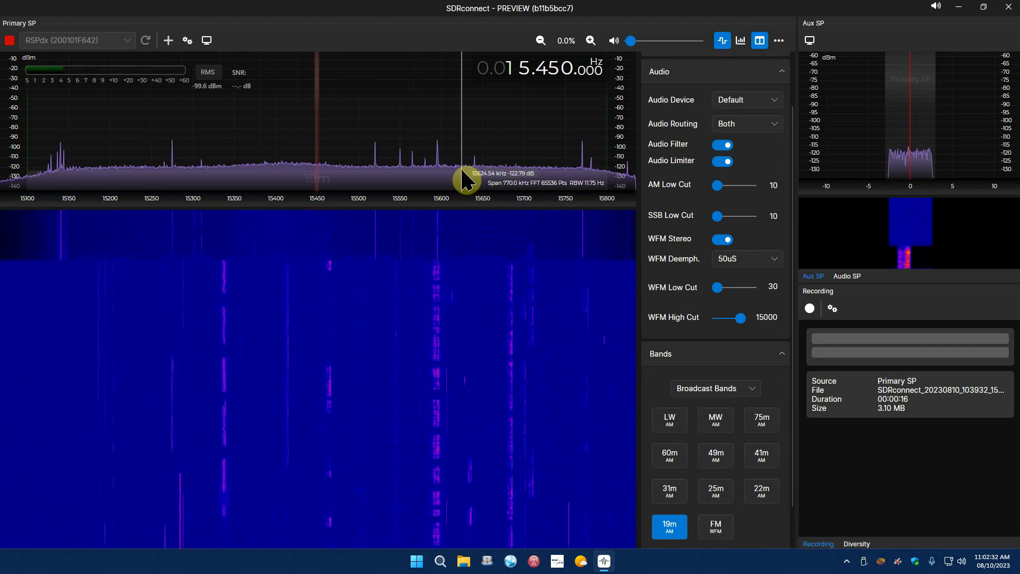
Collapse the Audio, Bands and receiver control sections of the settings panel.
left_click(785, 78)
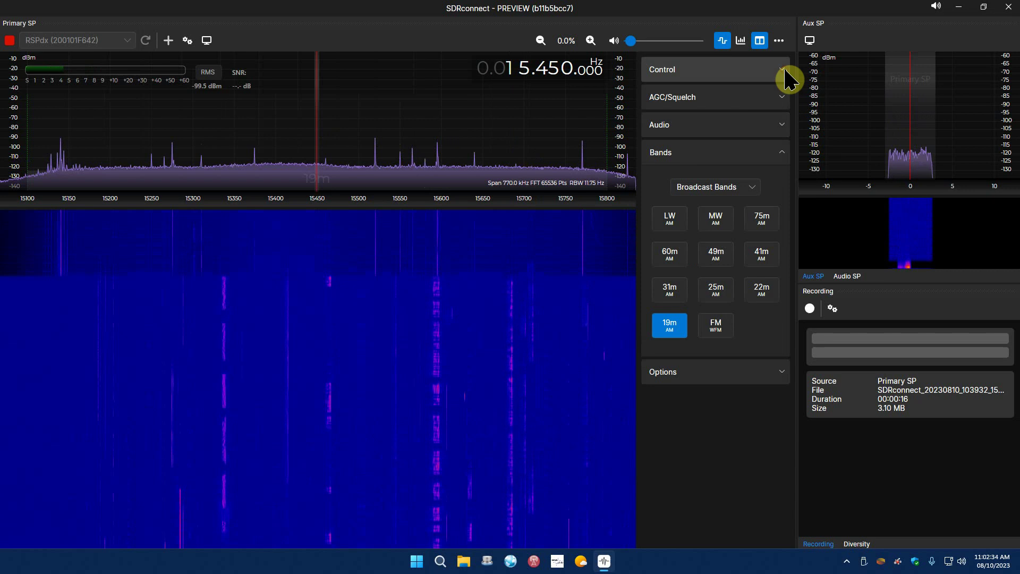
left_click(789, 130)
left_click(787, 130)
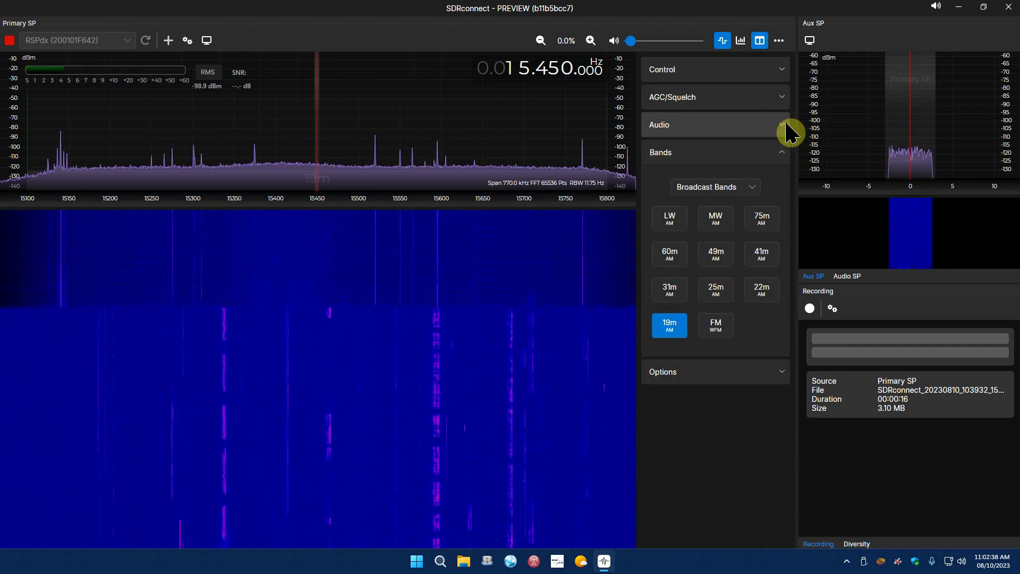
left_click(783, 155)
left_click(783, 155)
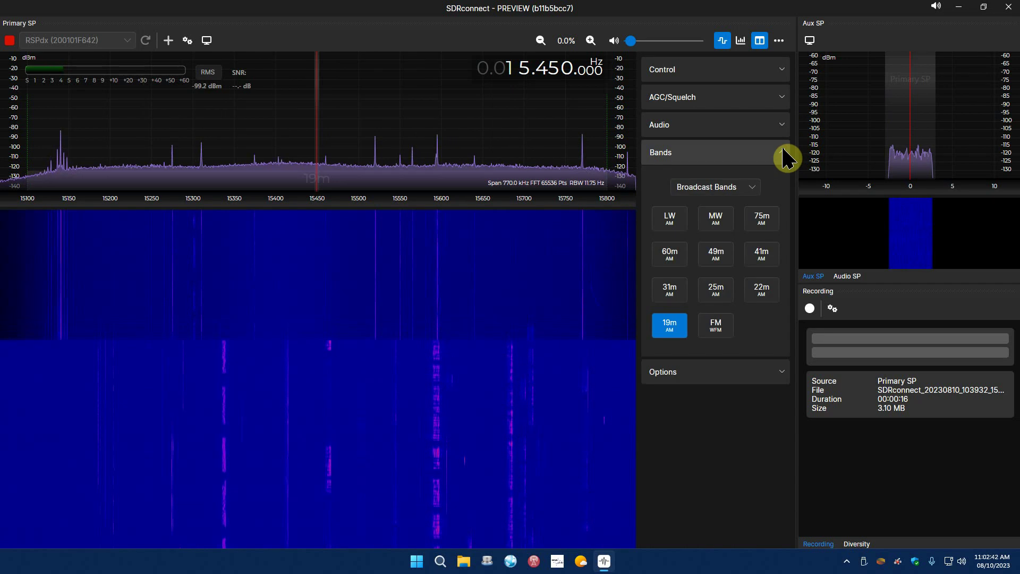
left_click(784, 155)
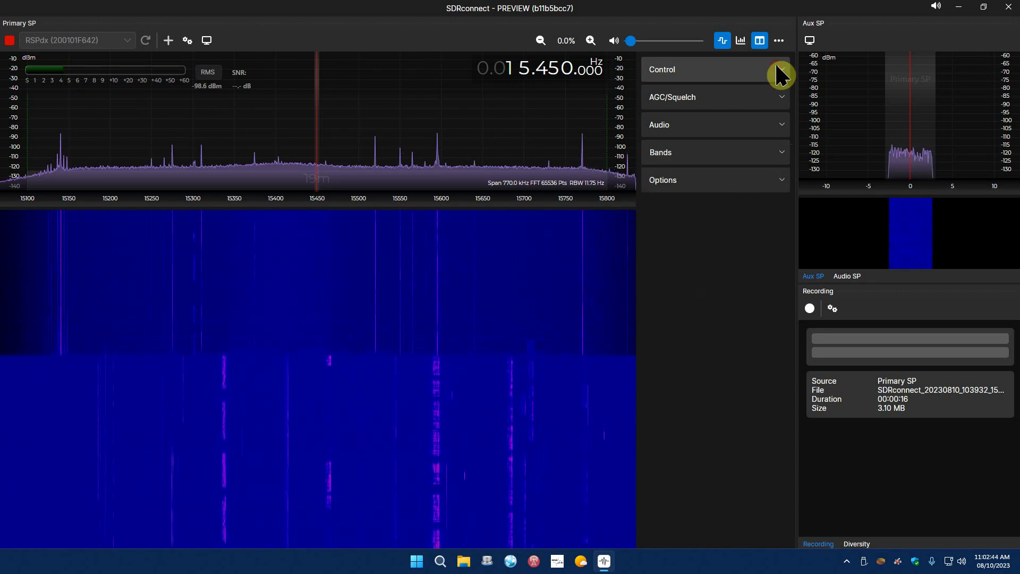
left_click(779, 73)
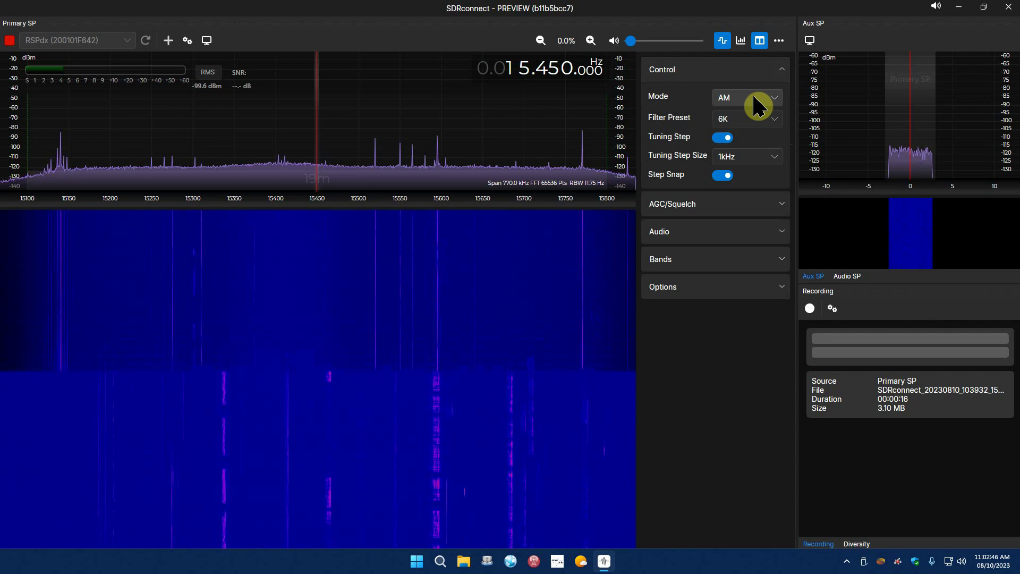
left_click(780, 72)
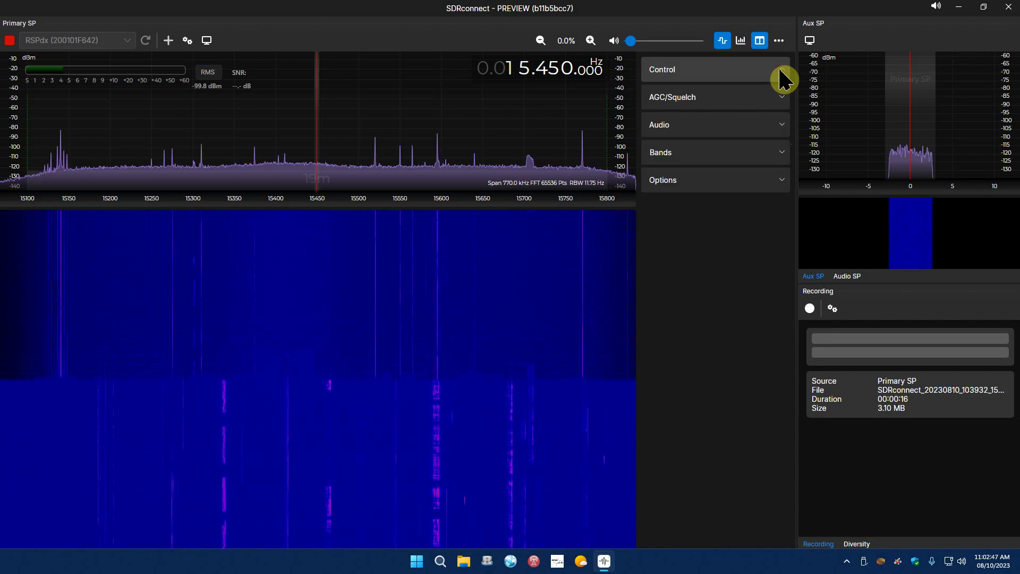
Tune to the carrier near 15.52 MHz and fine-tune to 15.520.000 MHz.
left_click(436, 166)
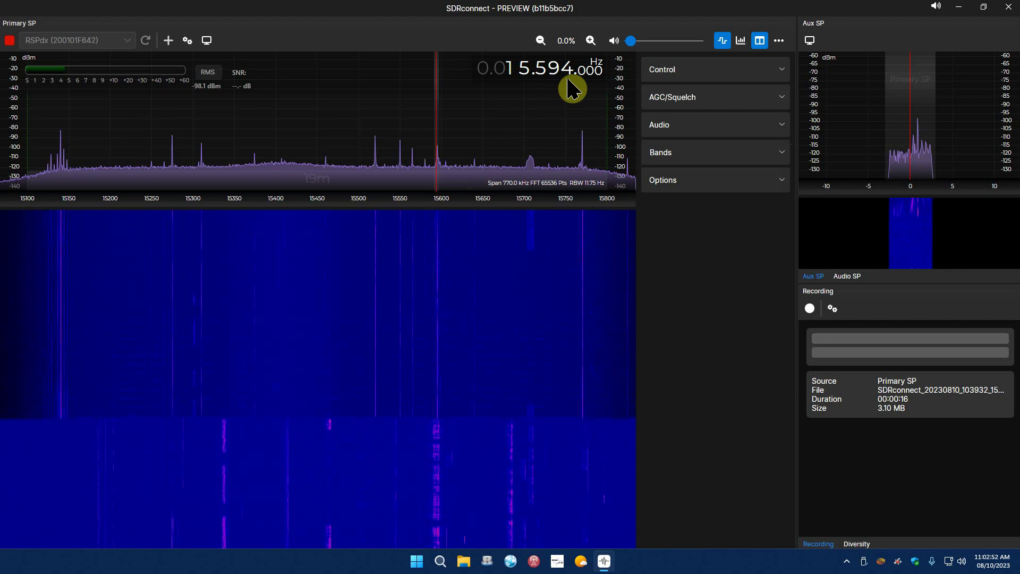
scroll(569, 84, "up", 1)
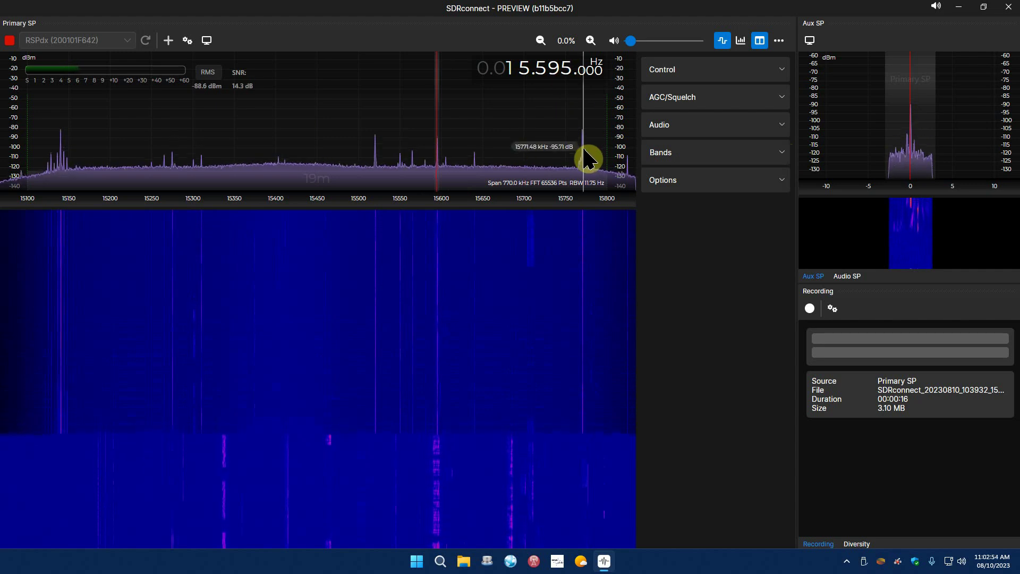
left_click(375, 168)
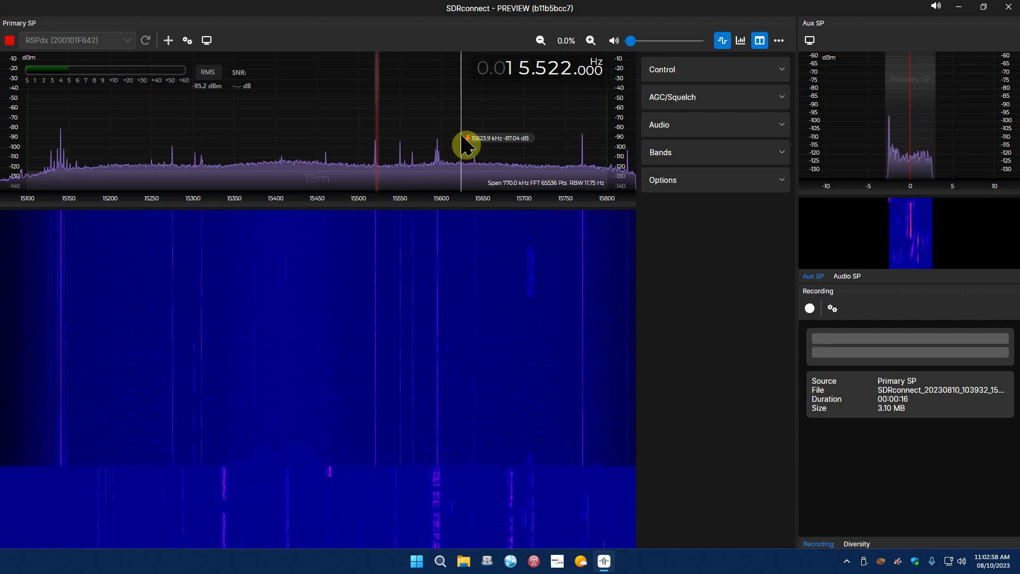
scroll(467, 143, "down", 1)
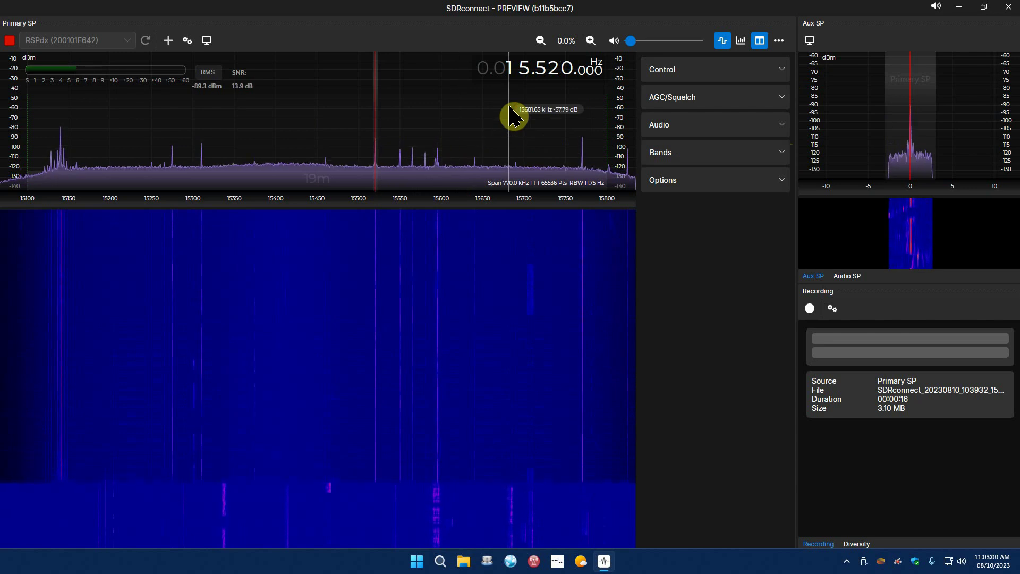
Expand the audio settings and raise SSB Low Cut to 149.
left_click(780, 70)
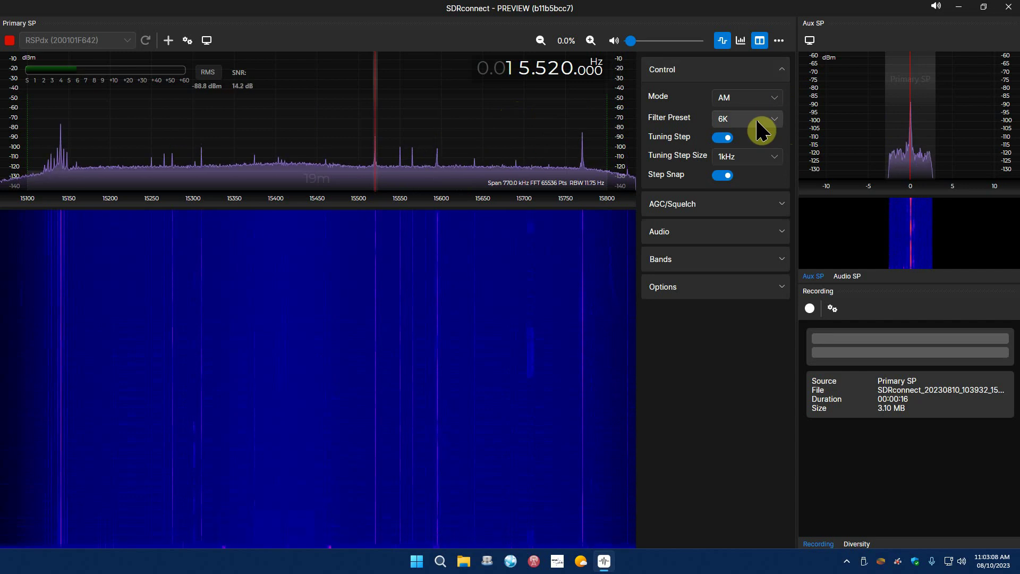
left_click(783, 77)
left_click(785, 130)
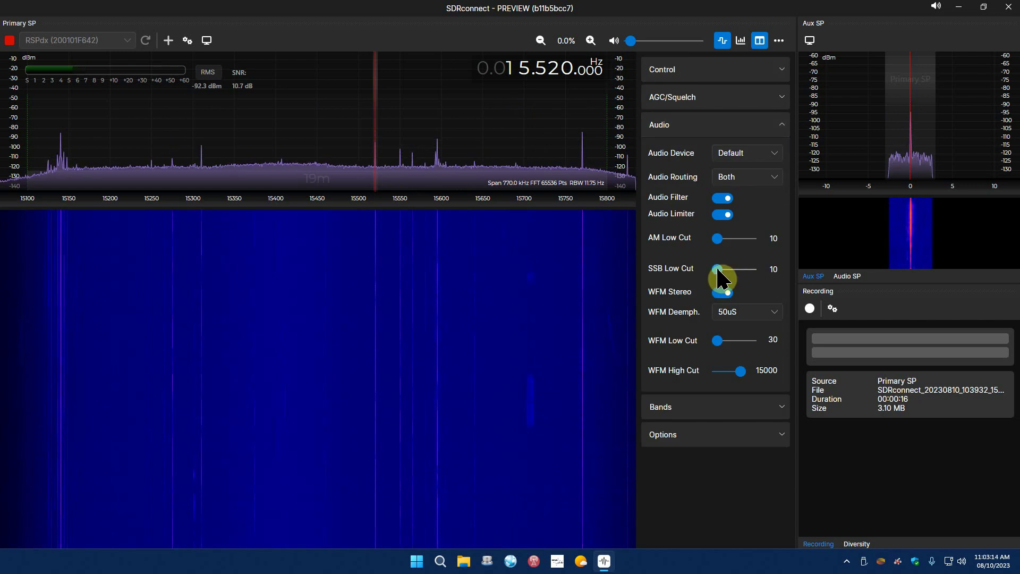
mouse_move(719, 269)
left_mouse_down()
mouse_move(752, 243)
mouse_move(707, 244)
mouse_move(724, 240)
mouse_move(722, 250)
left_mouse_up()
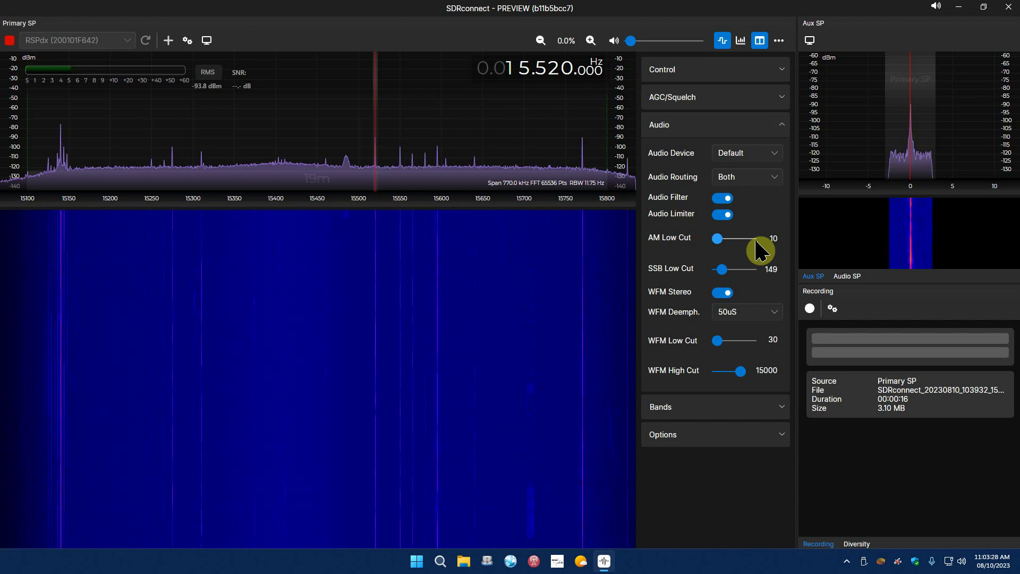
Nudge the volume up slightly while toggling Audio Filter and Audio Limiter off and back on.
left_click(723, 201)
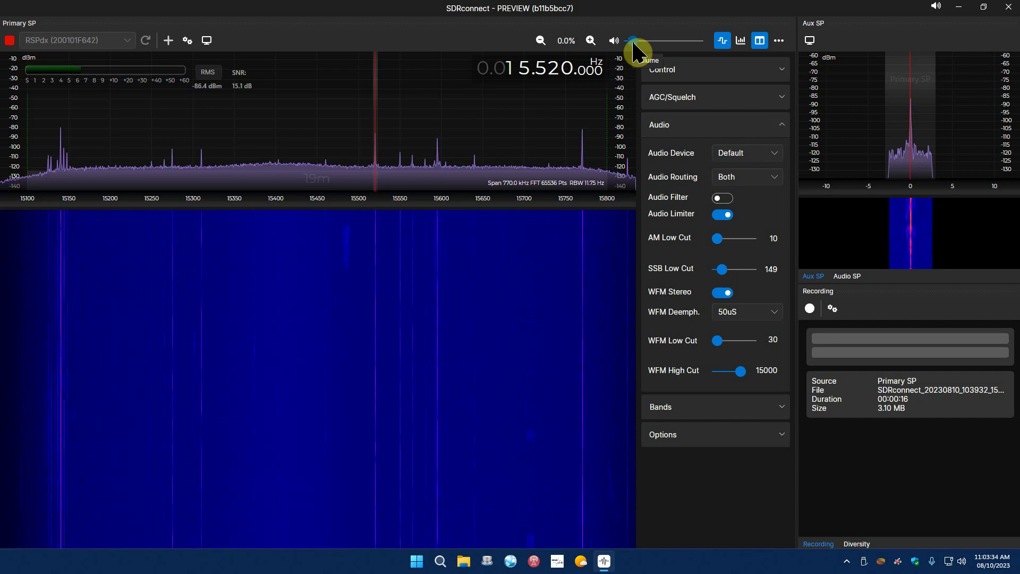
left_click_drag(633, 41, 640, 41)
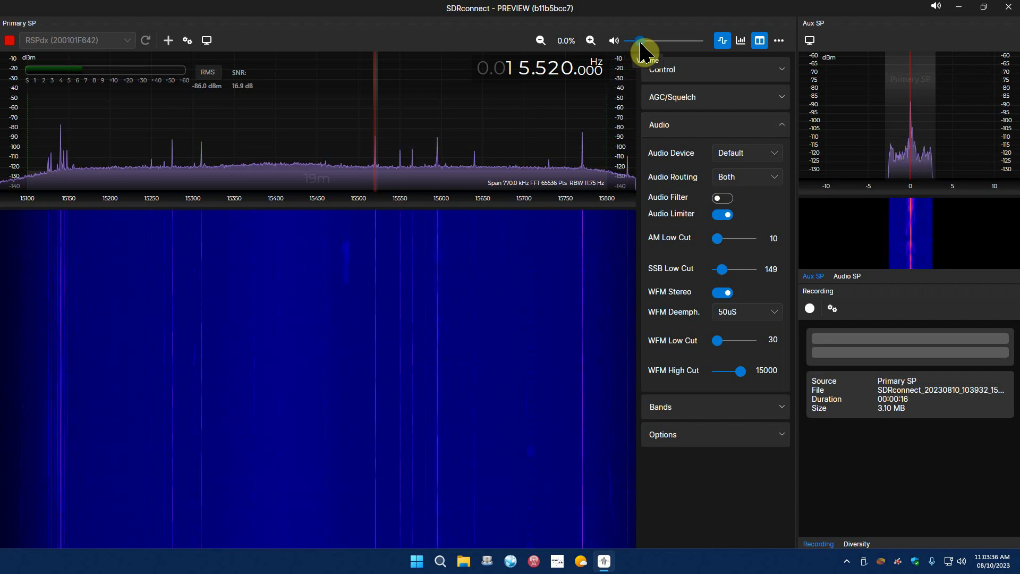
left_click(725, 199)
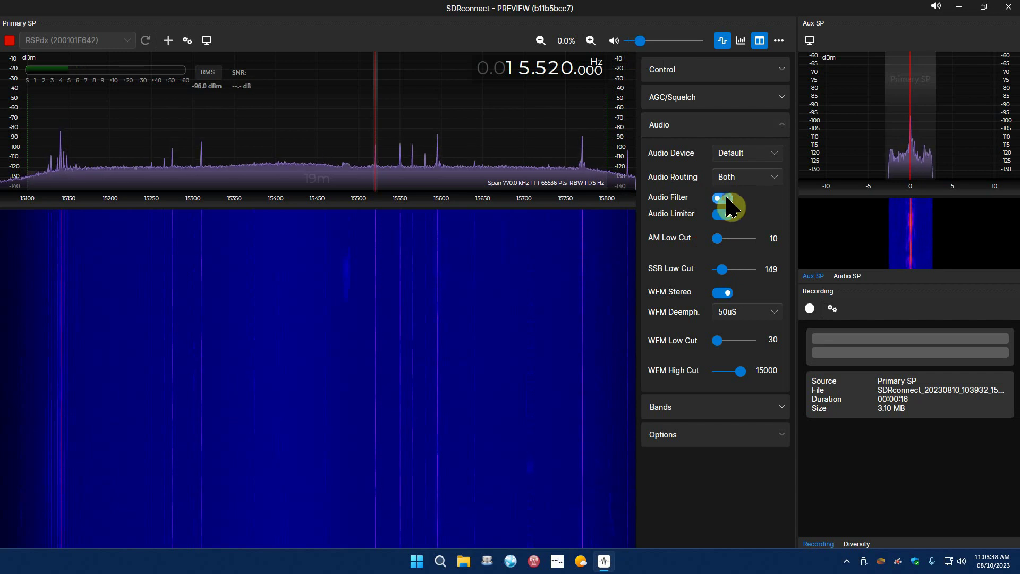
left_click(724, 215)
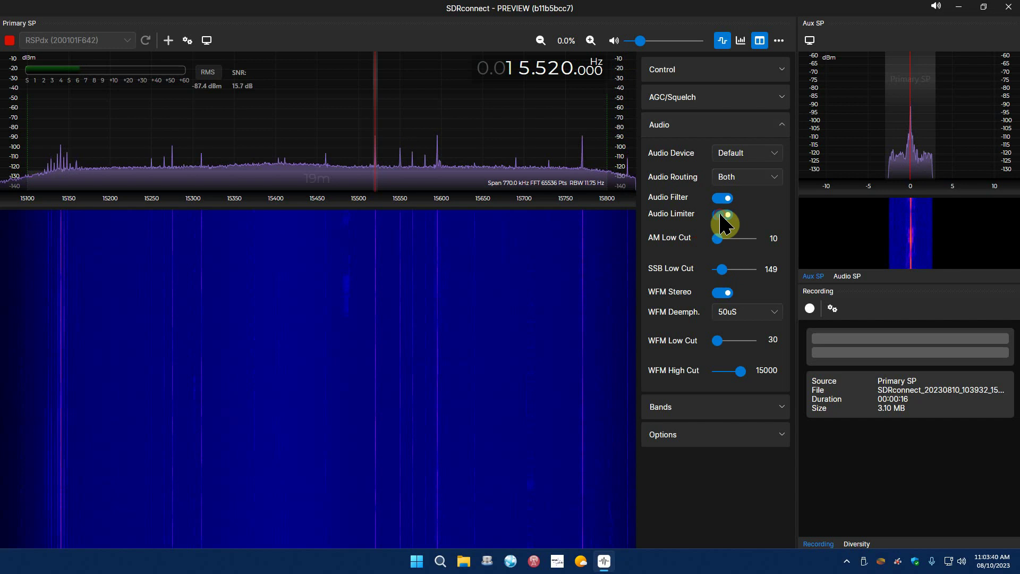
left_click(724, 217)
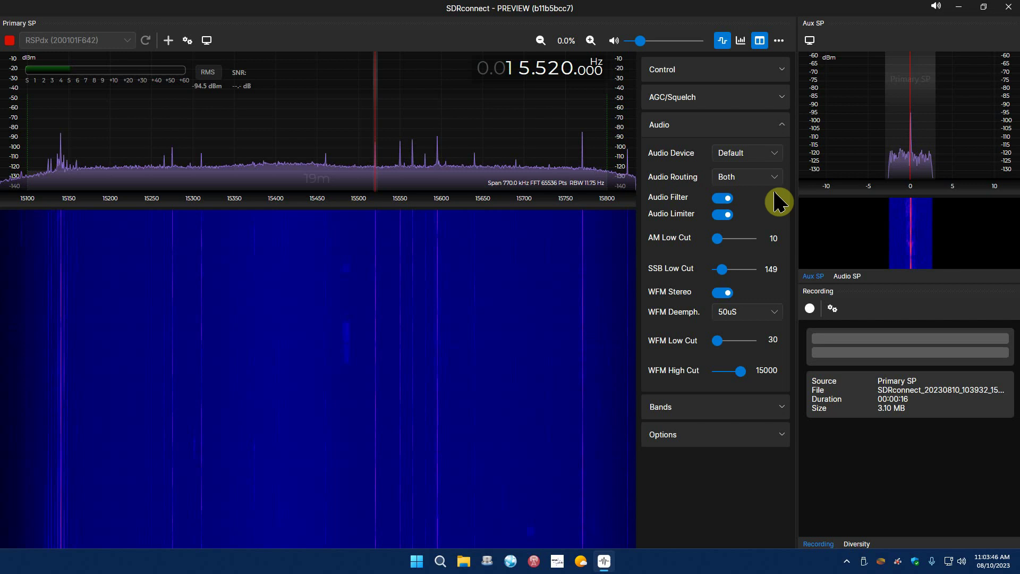
Try other AM Low Cut values, leaving it at 10, and collapse the audio settings.
left_click(716, 239)
mouse_move(714, 240)
left_mouse_down()
mouse_move(726, 241)
mouse_move(718, 239)
left_mouse_up()
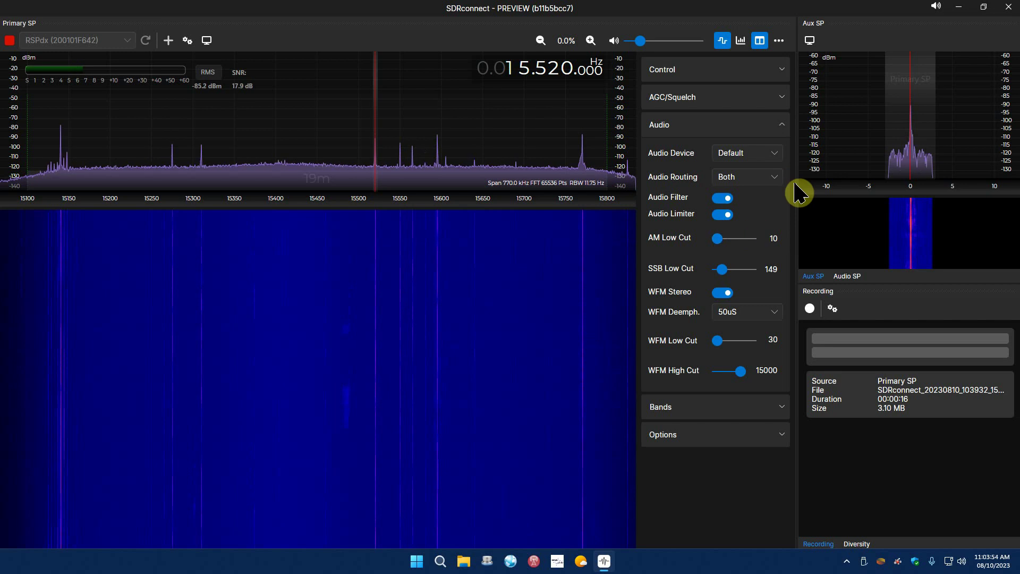
left_click(784, 126)
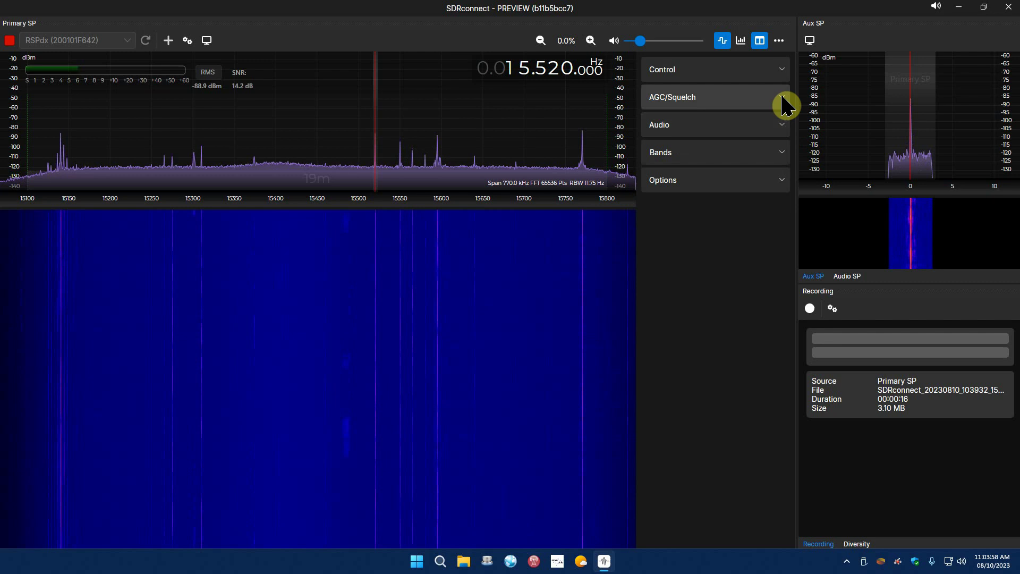
left_click(783, 70)
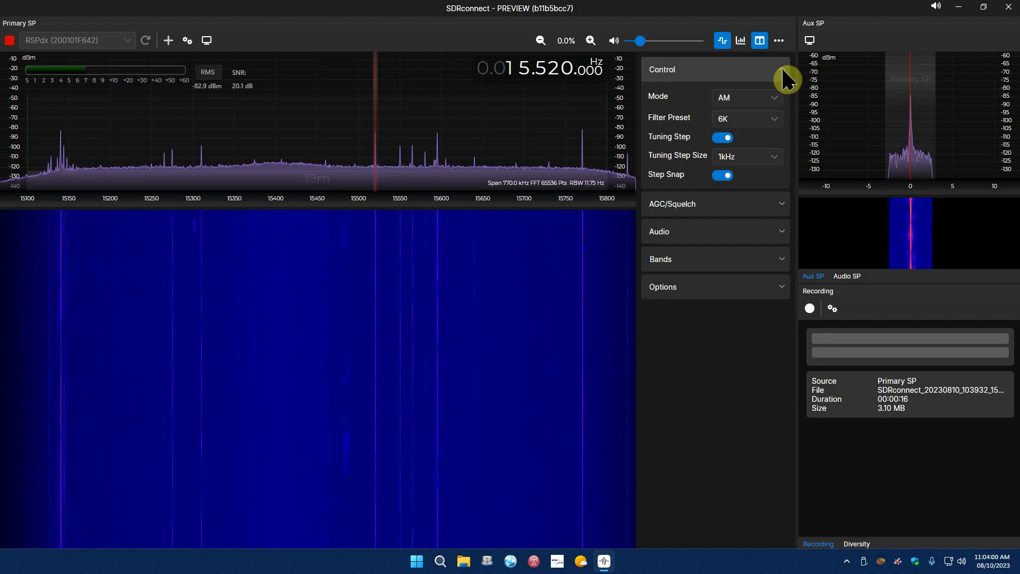
left_click(771, 99)
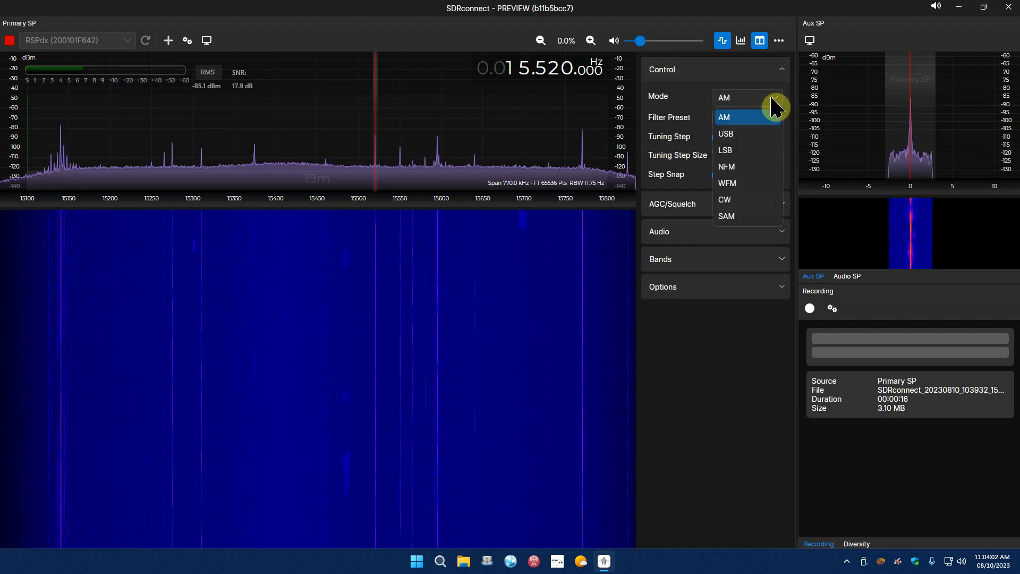
left_click(727, 218)
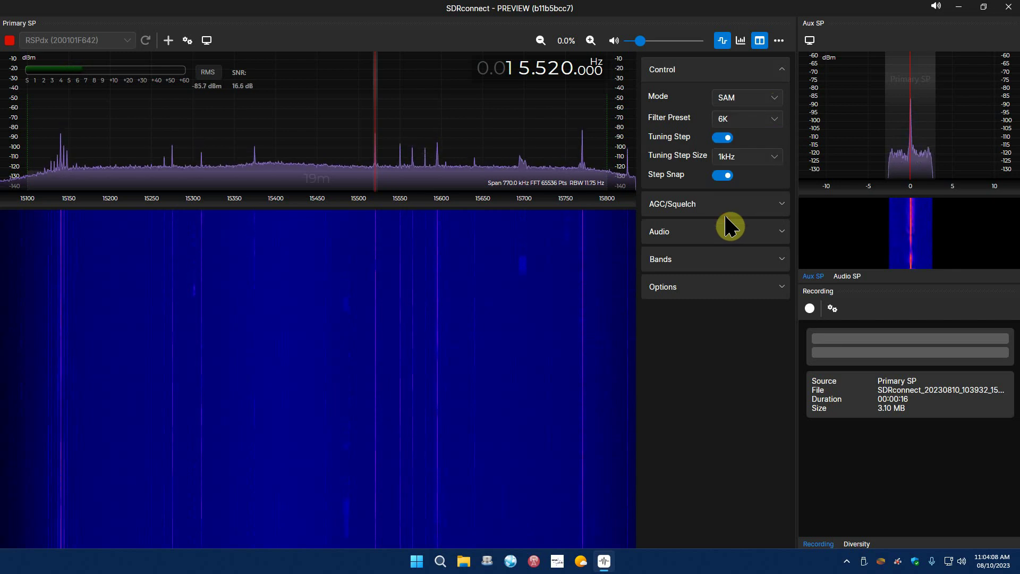
left_click(776, 98)
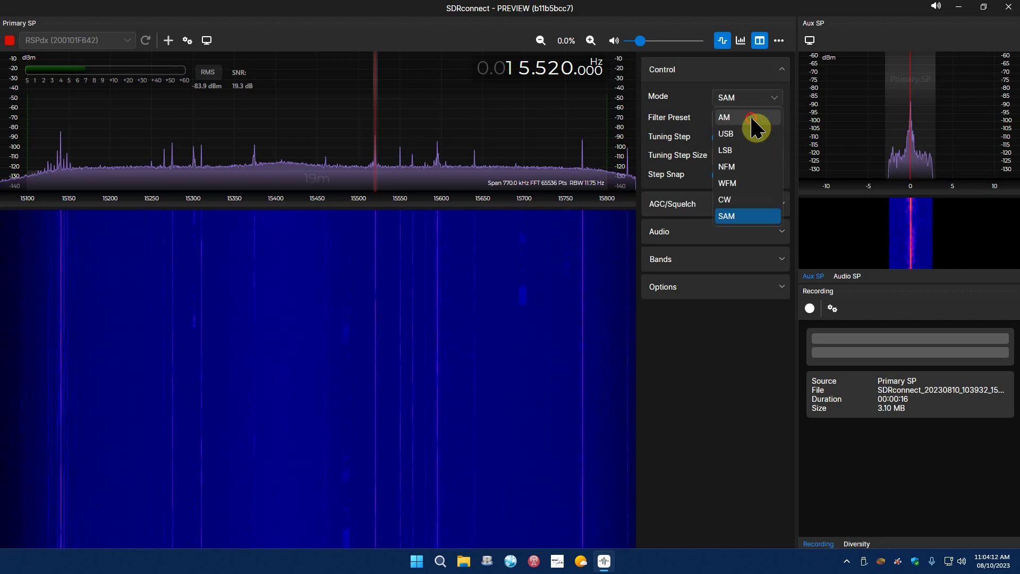
left_click(752, 118)
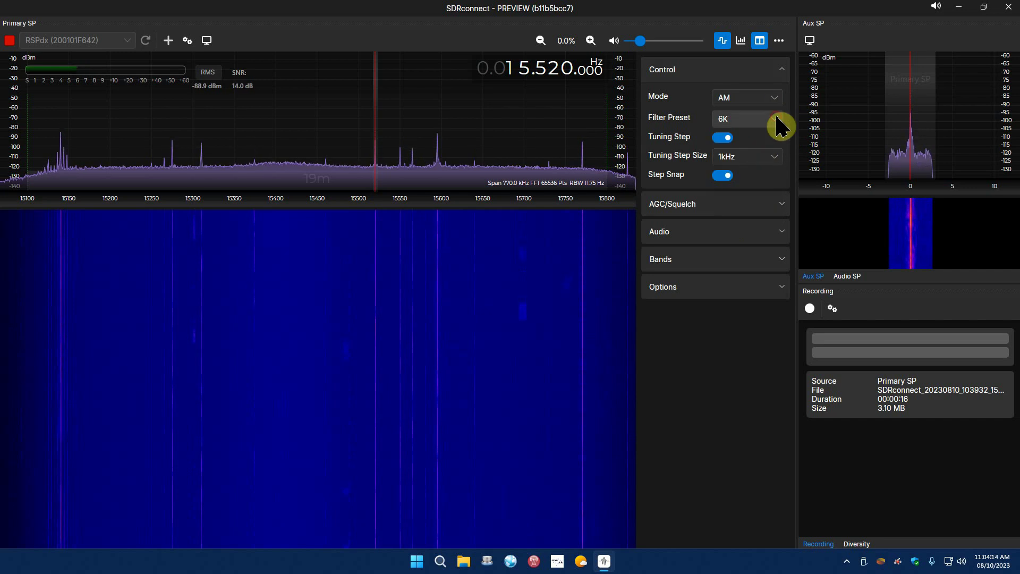
left_click(777, 121)
left_click(736, 157)
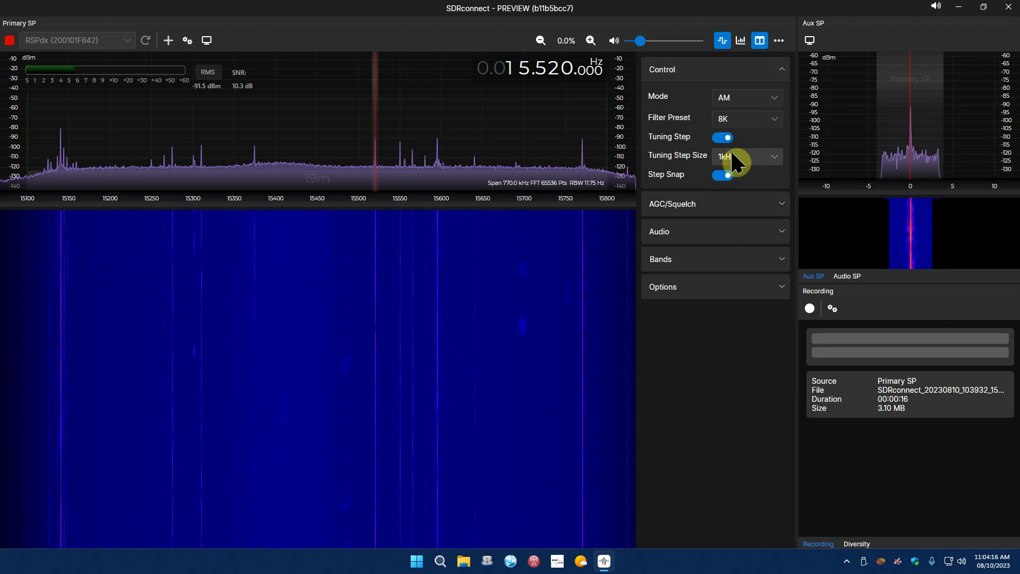
left_click(774, 119)
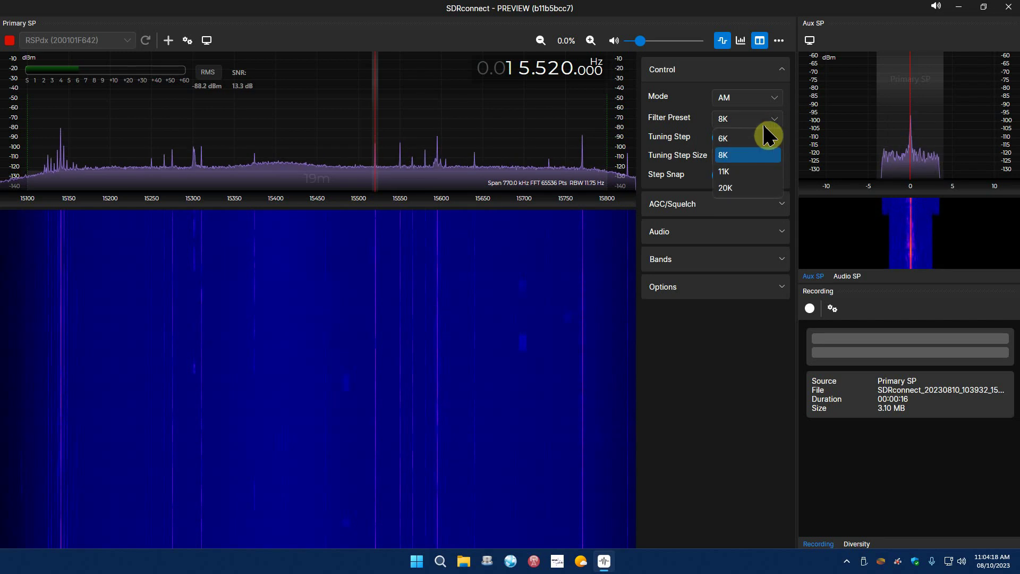
left_click(758, 137)
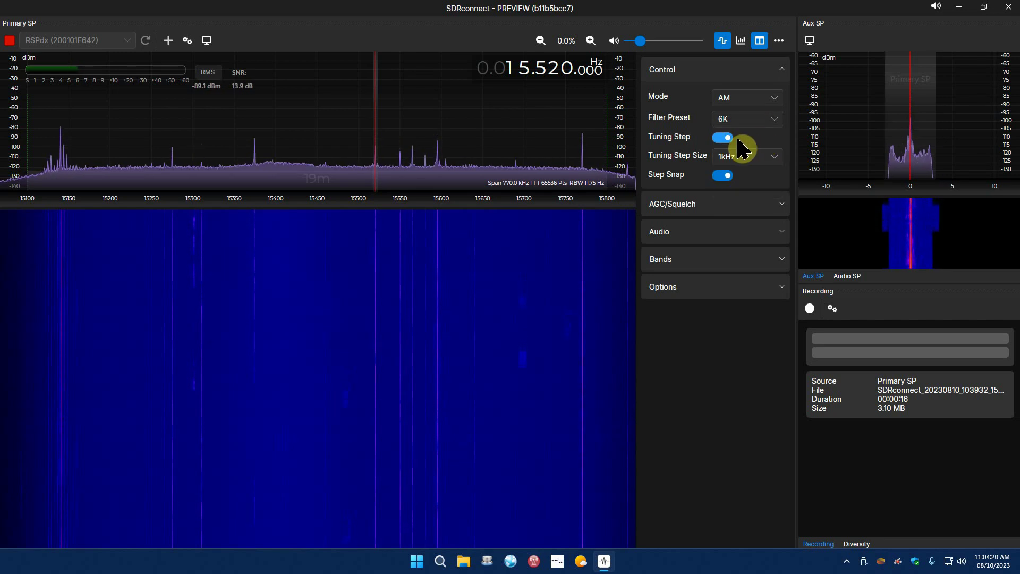
left_click(777, 158)
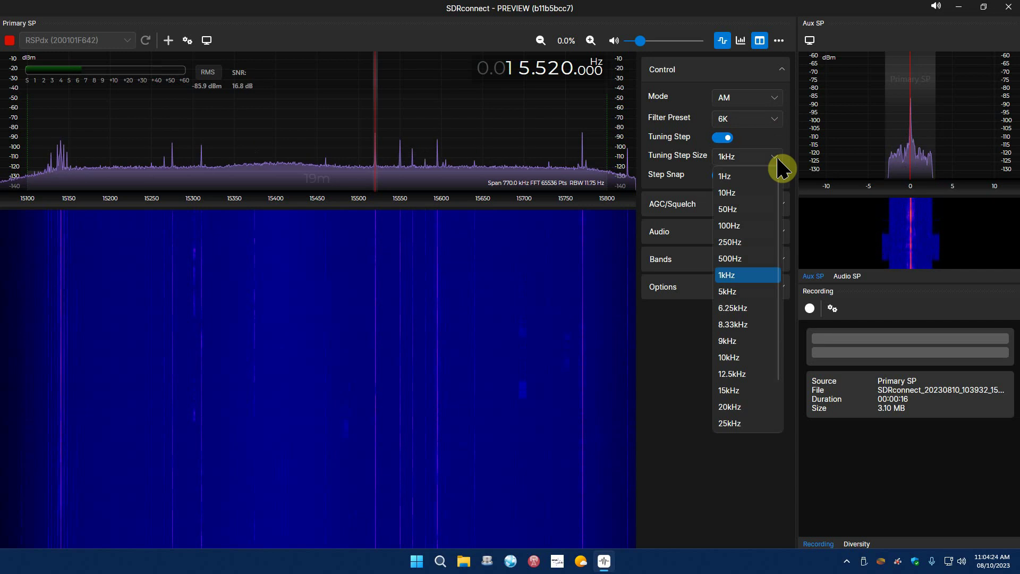
left_click(780, 159)
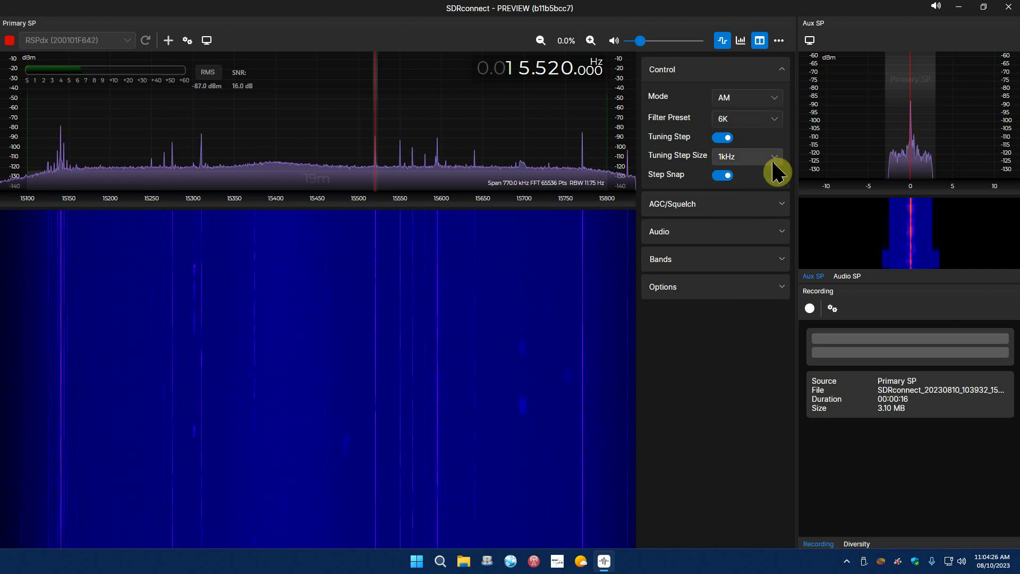
left_click(723, 178)
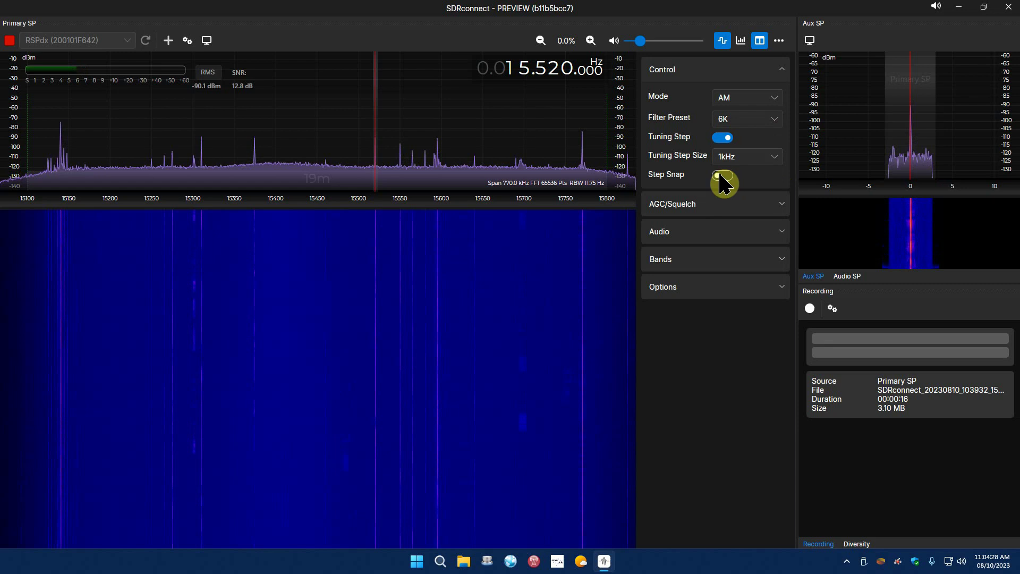
left_click(725, 179)
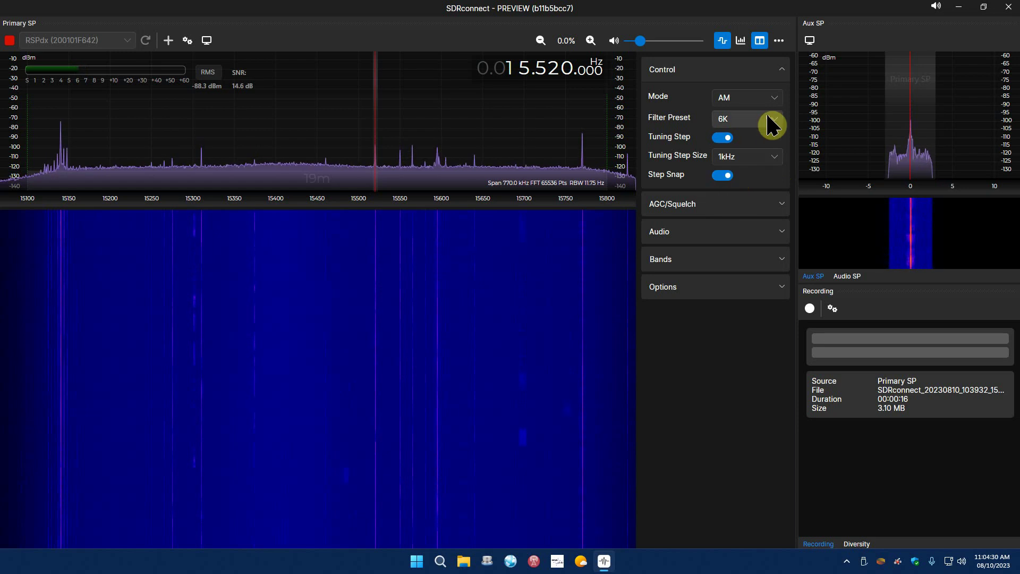
Open the AGC/Squelch settings, toggle AGC off and on, and set its profile to Medium.
left_click(789, 77)
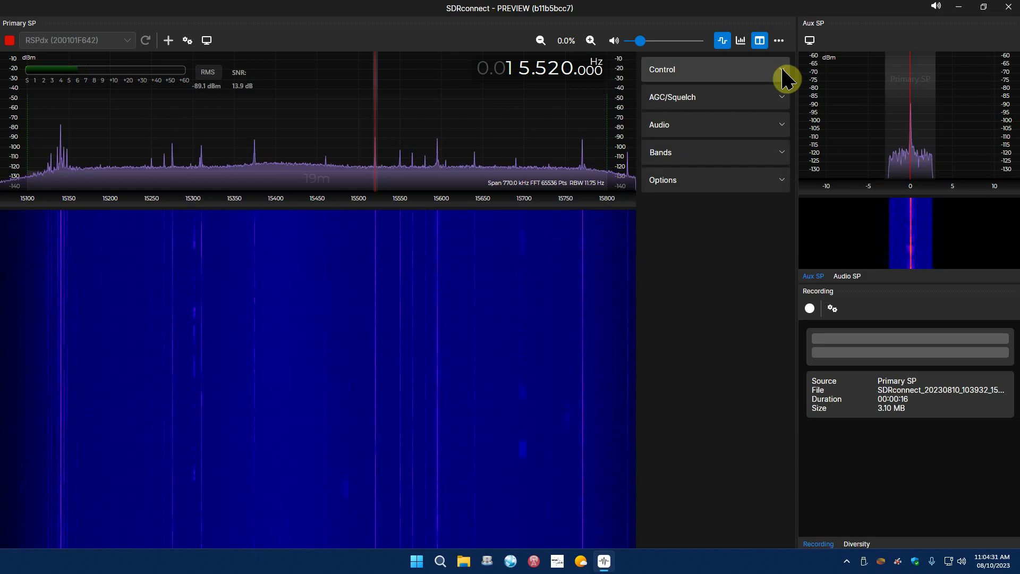
left_click(786, 103)
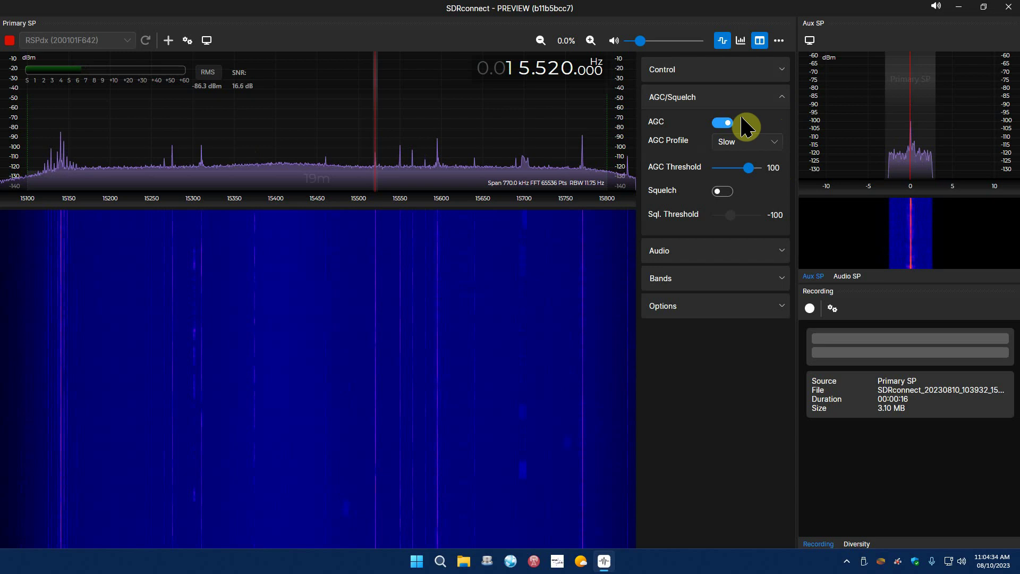
left_click(722, 124)
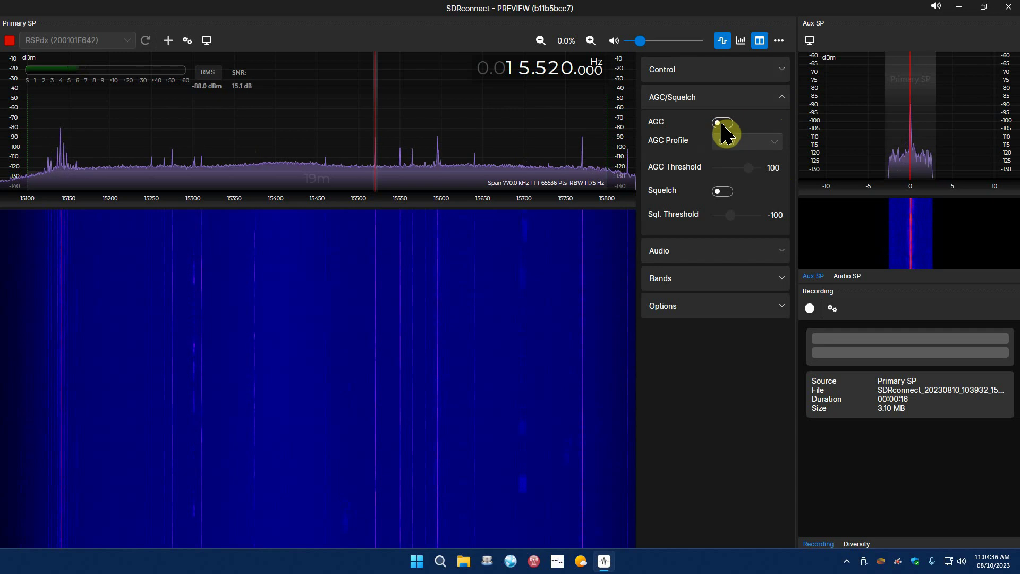
left_click(726, 124)
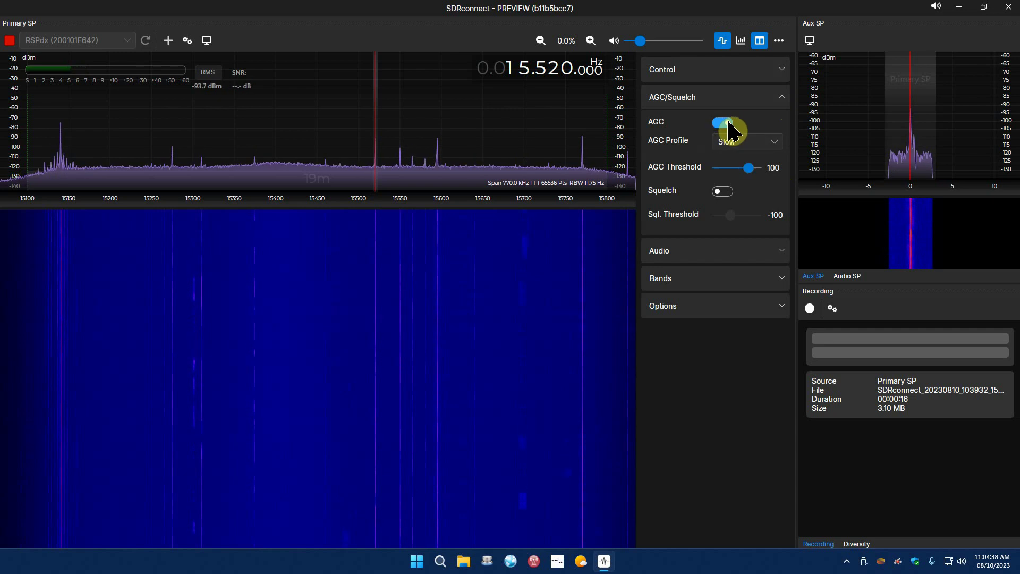
left_click(777, 142)
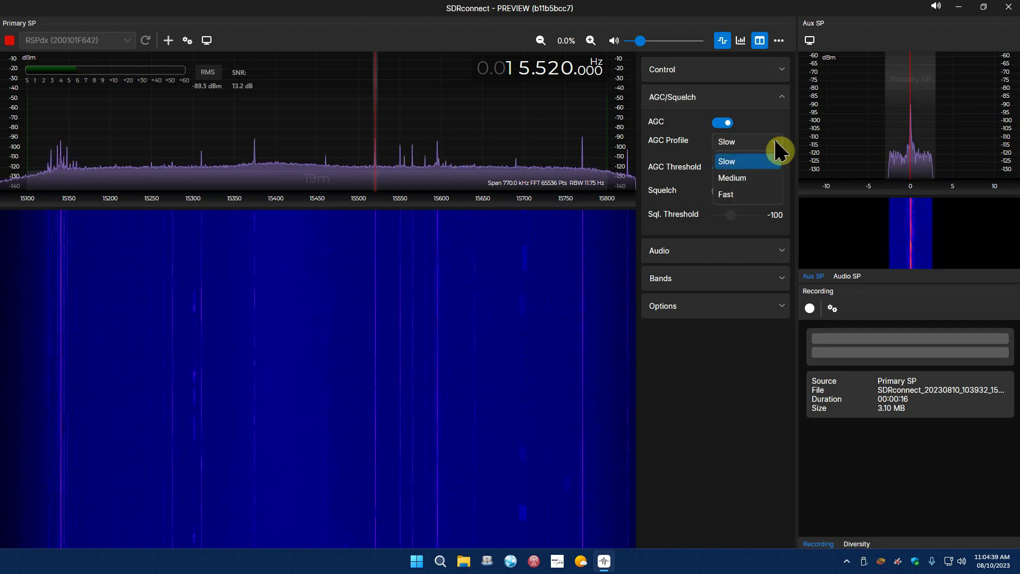
left_click(736, 180)
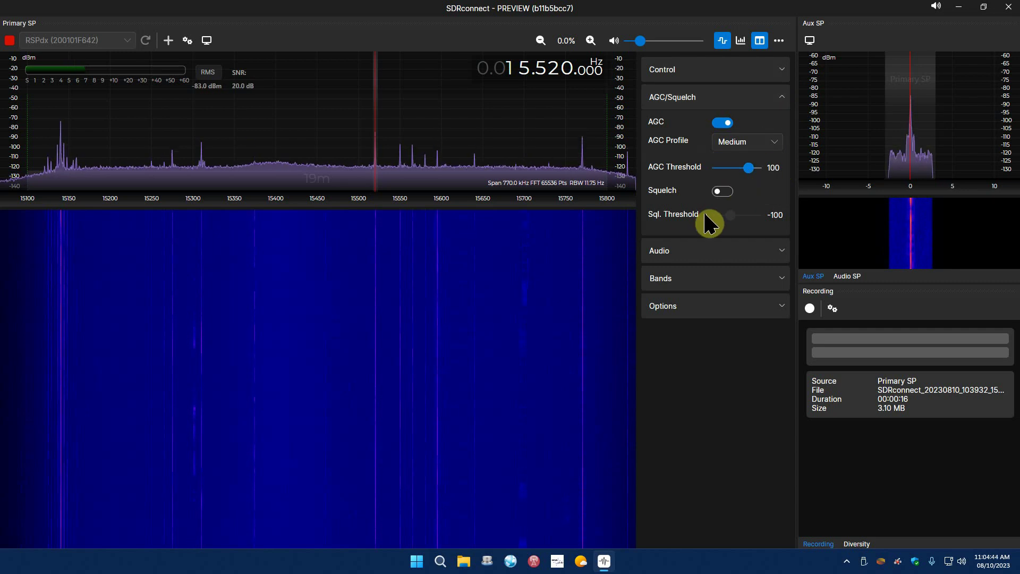
Toggle squelch, set the squelch threshold to -91, and switch squelch off.
left_click(728, 192)
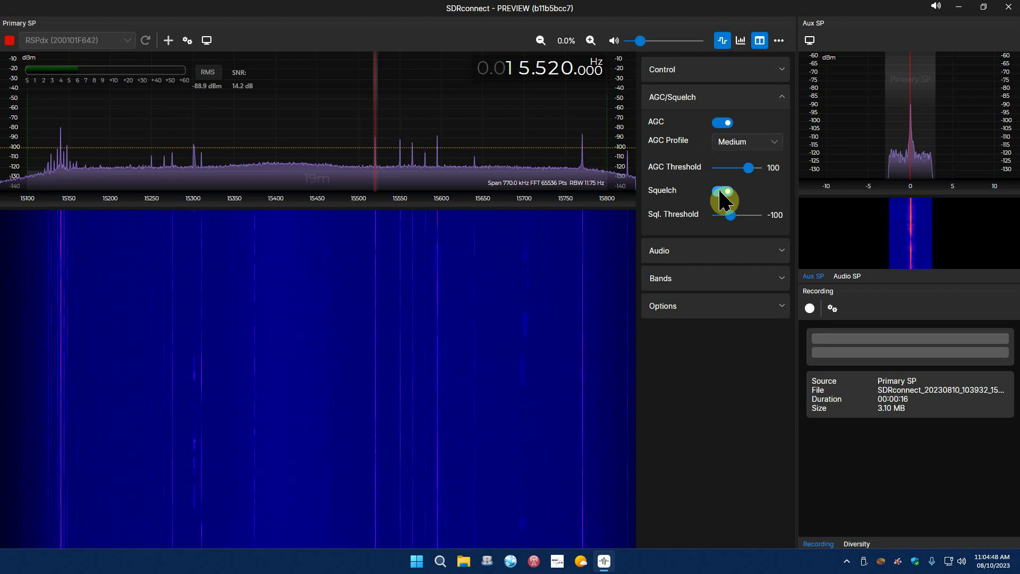
left_click(720, 190)
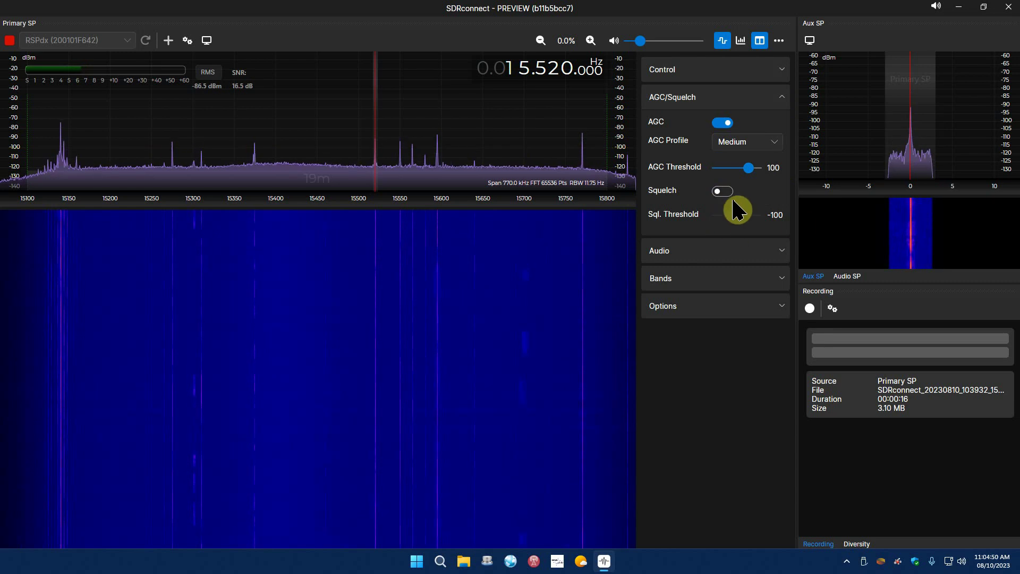
left_click(725, 192)
mouse_move(735, 212)
left_mouse_down()
mouse_move(755, 213)
mouse_move(708, 213)
mouse_move(733, 213)
left_mouse_up()
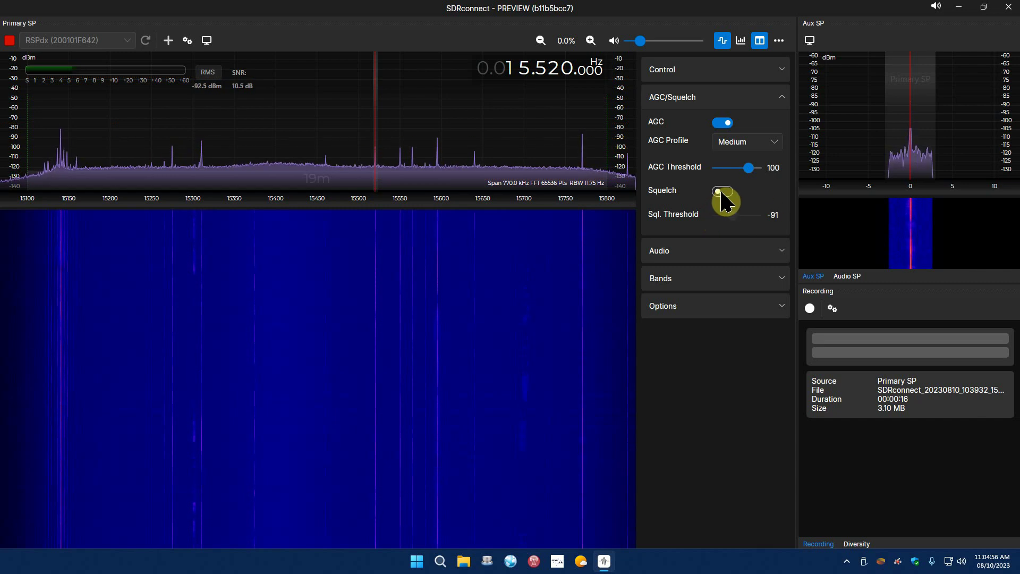
left_click(722, 191)
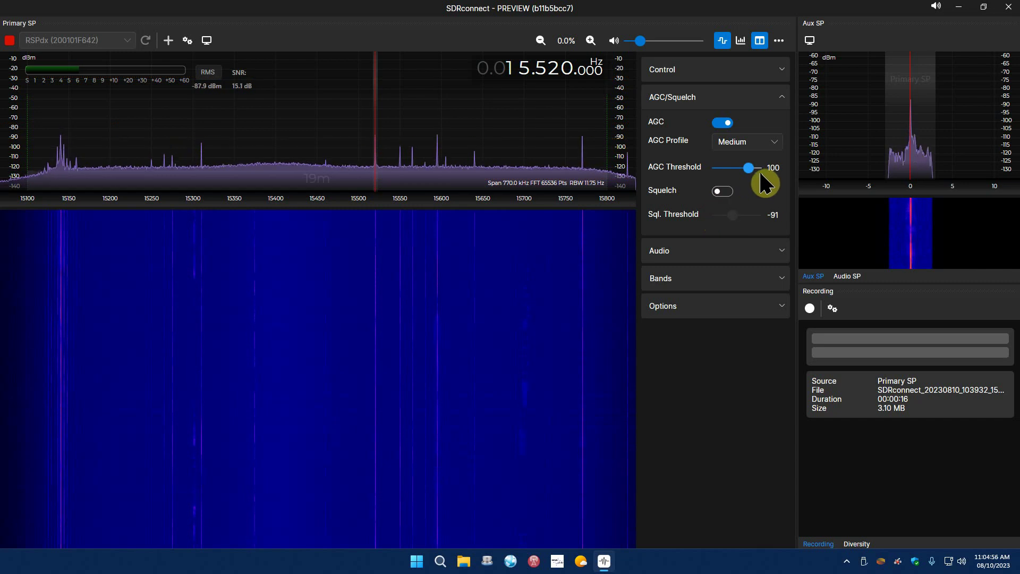
Collapse the AGC/Squelch section and briefly expand then collapse the Audio settings.
left_click(784, 100)
left_click(786, 124)
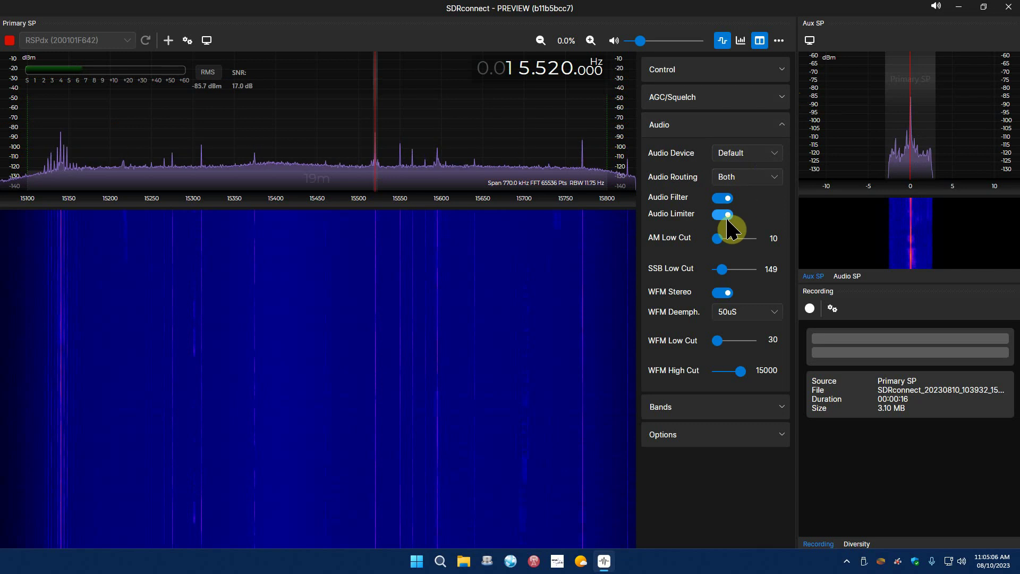
left_click(781, 124)
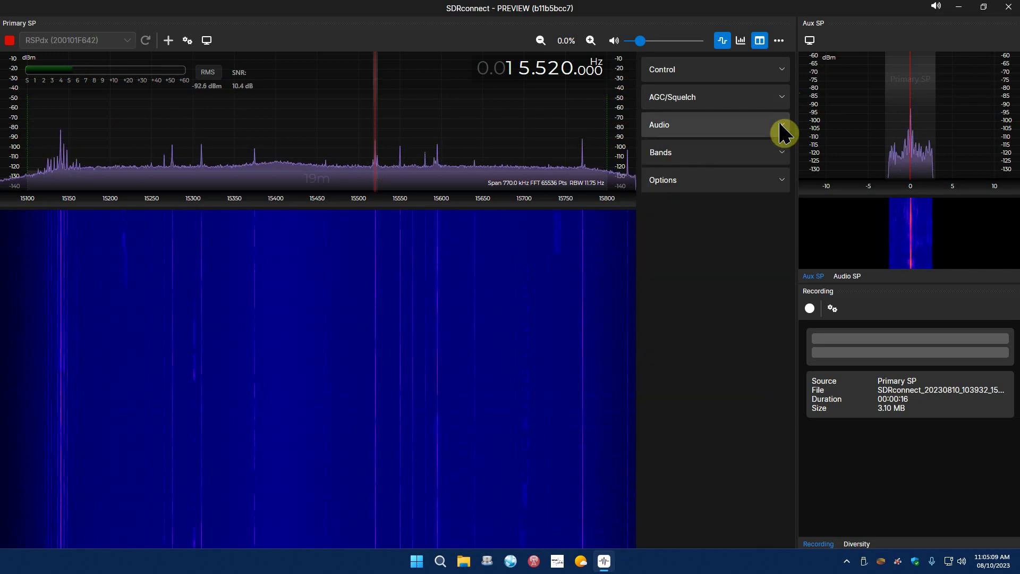
Check the band-set list without changing Broadcast Bands, then collapse the Bands section.
left_click(782, 153)
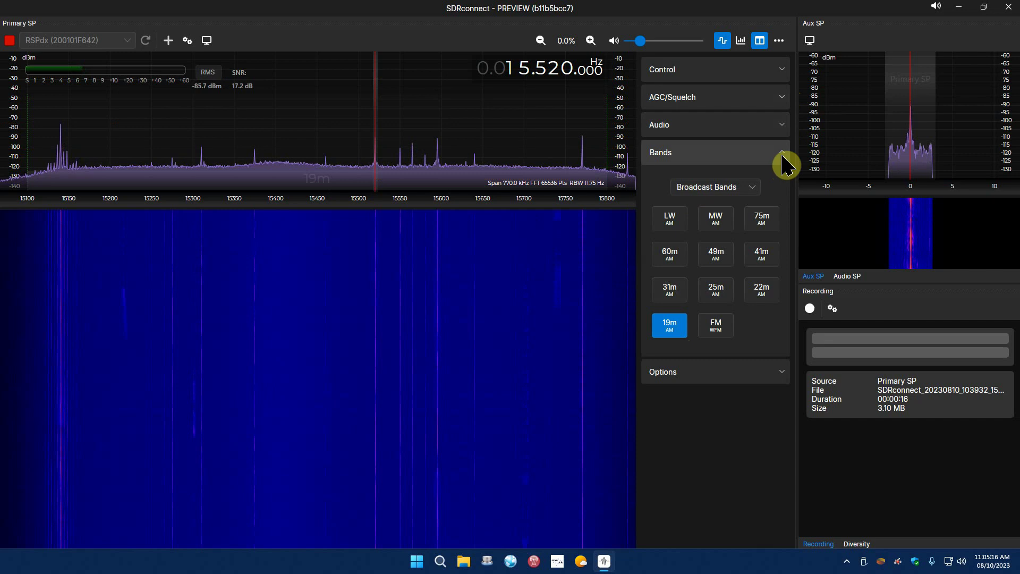
left_click(753, 187)
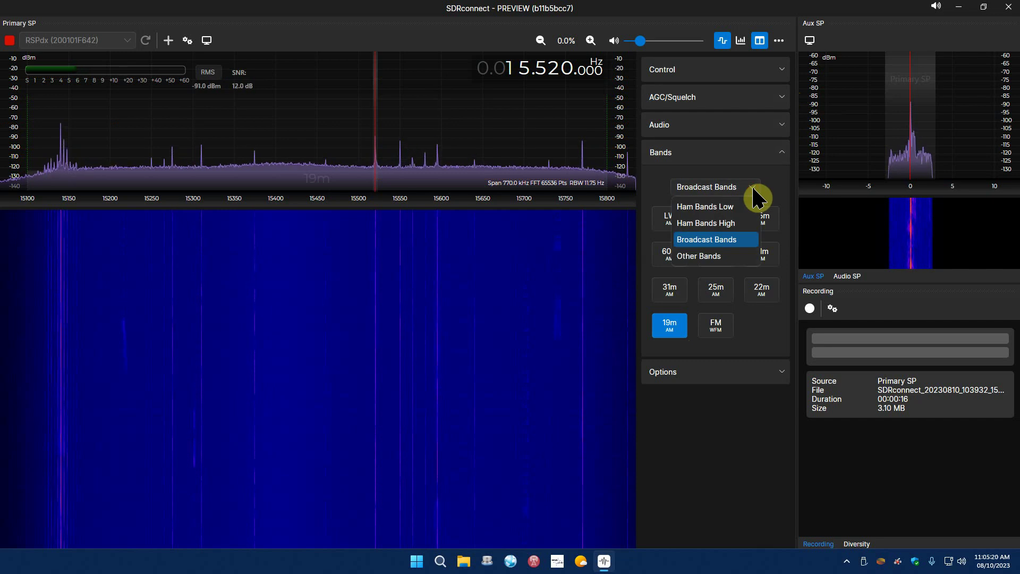
left_click(750, 186)
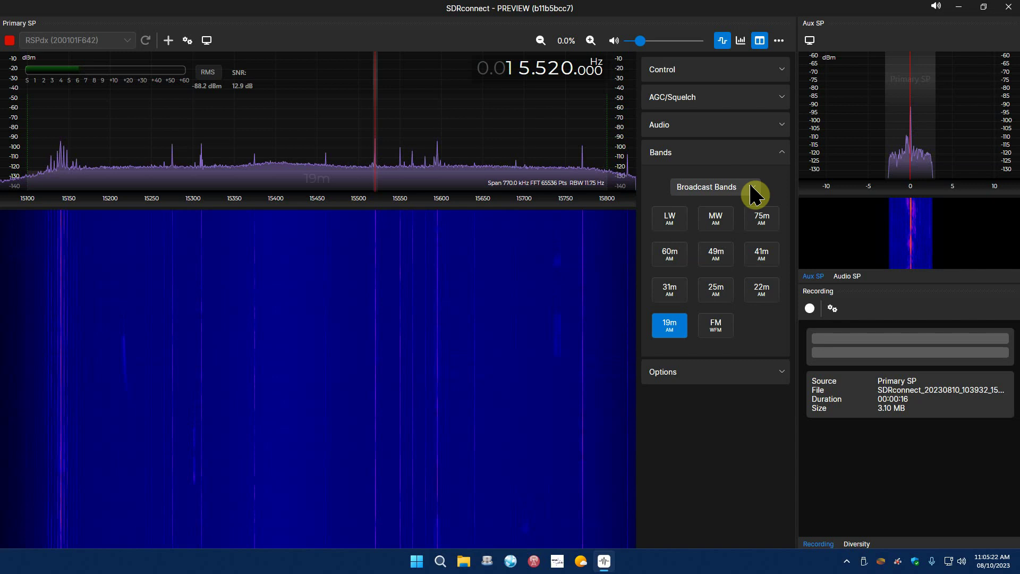
left_click(781, 154)
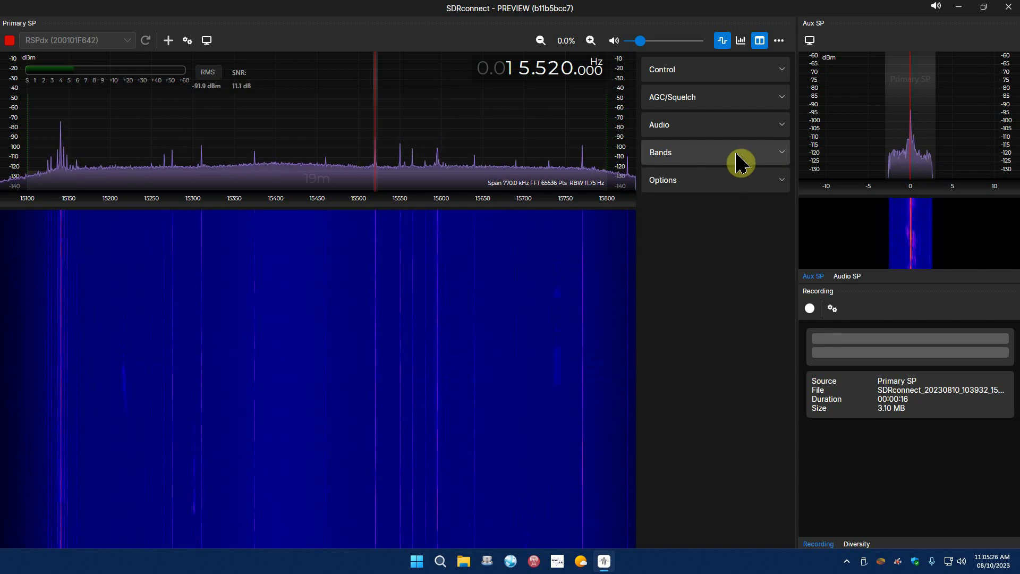
left_click(781, 181)
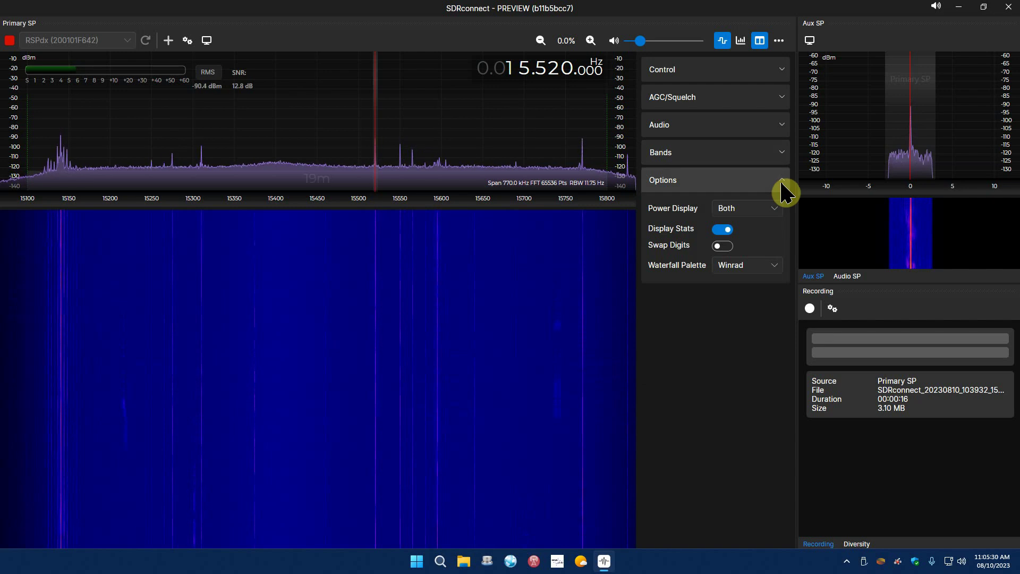
left_click(779, 210)
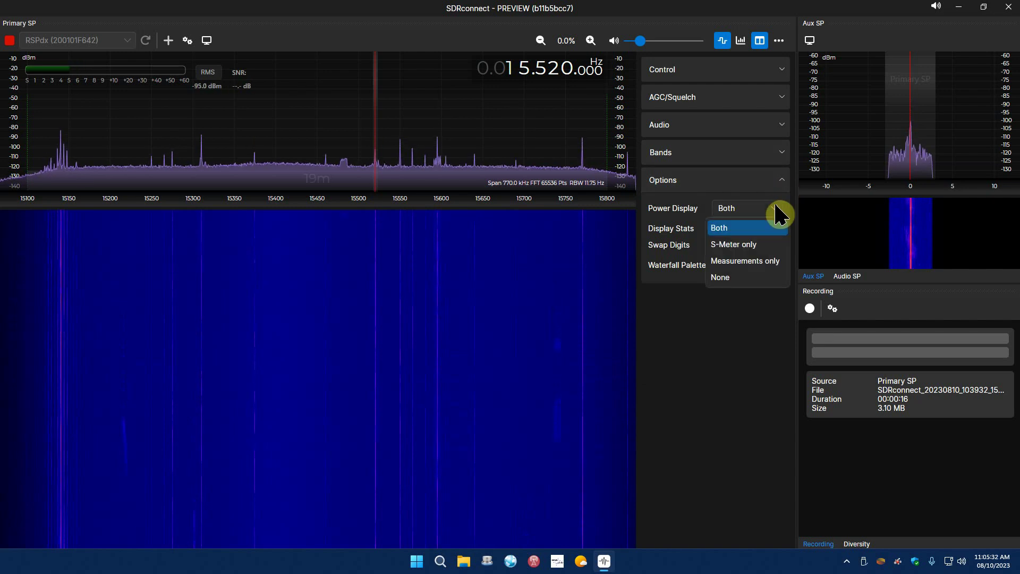
left_click(750, 246)
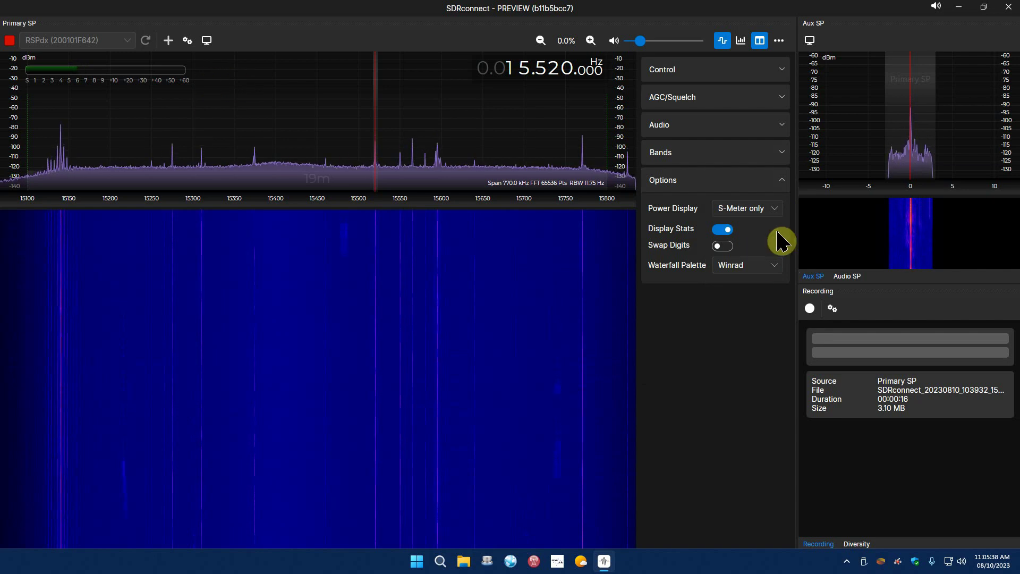
left_click(776, 209)
left_click(779, 260)
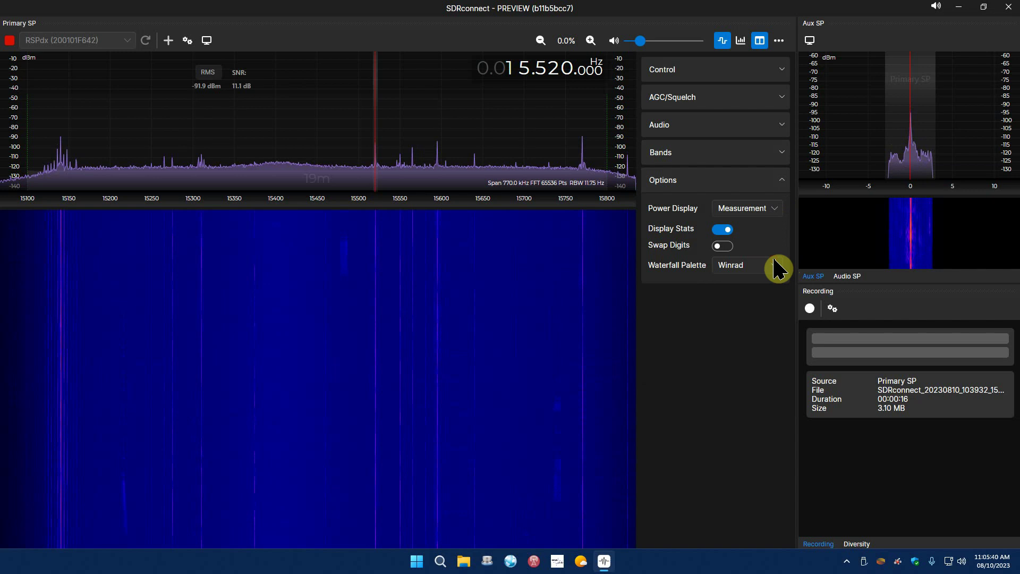
left_click(777, 211)
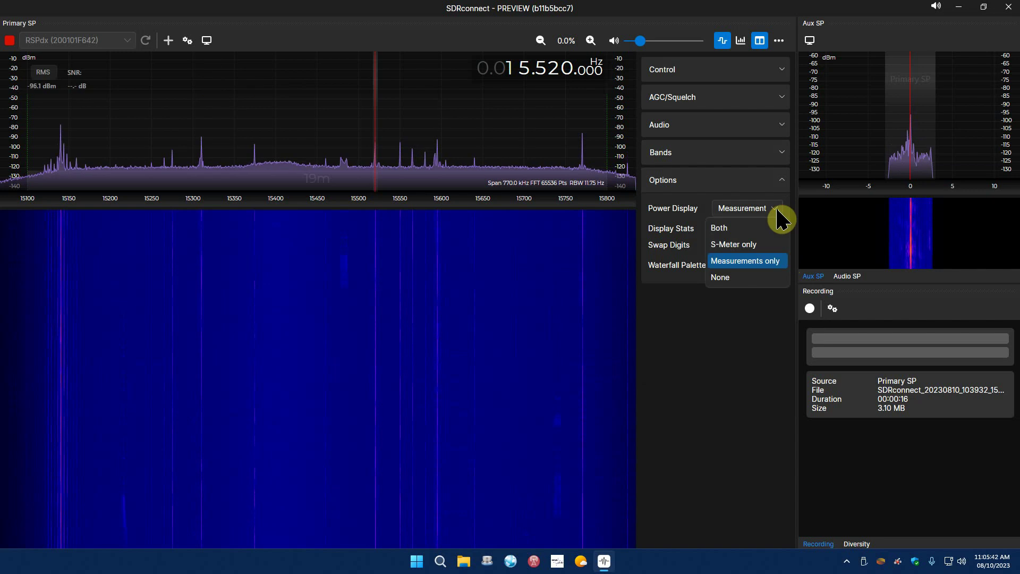
left_click(728, 228)
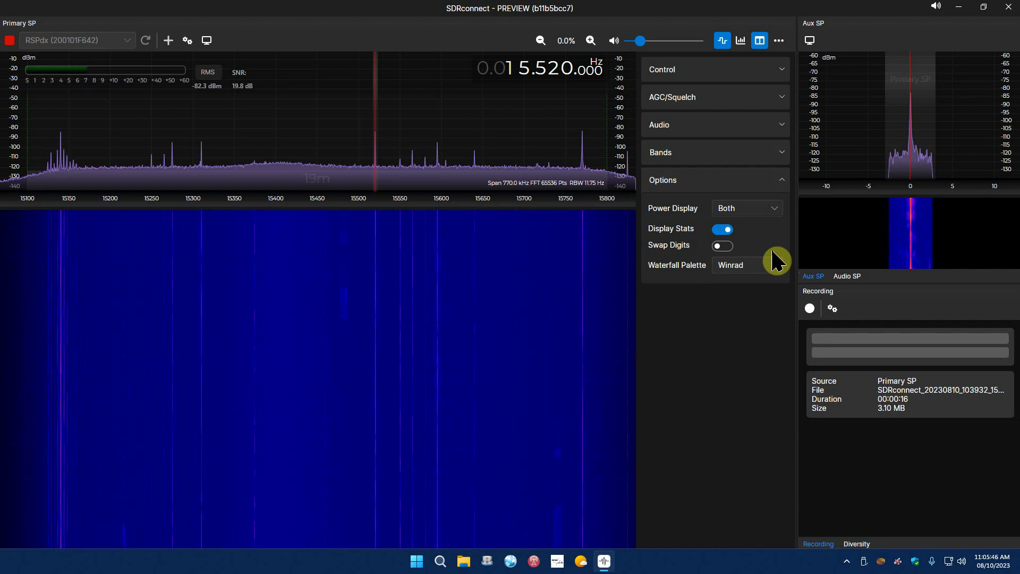
left_click(723, 246)
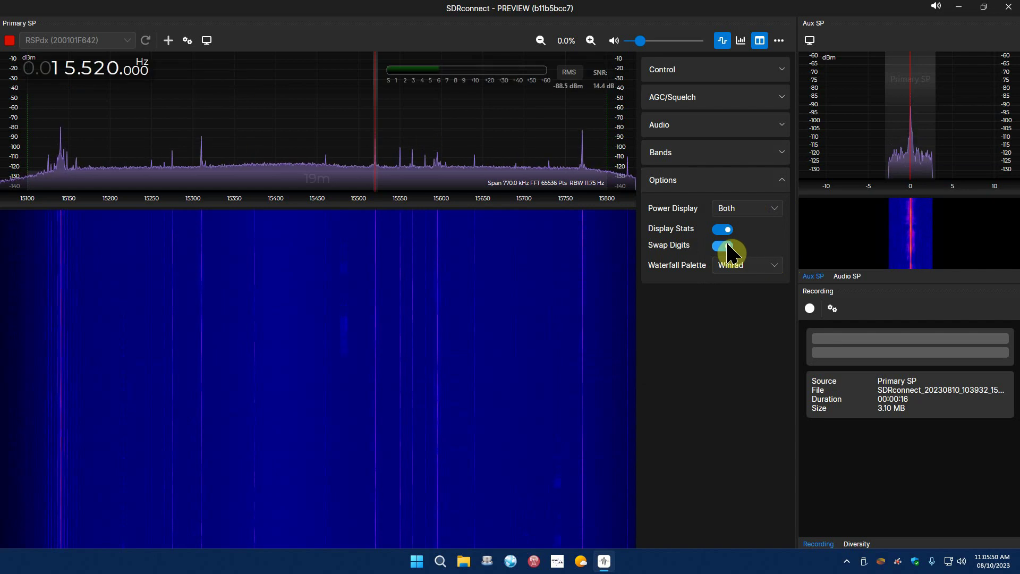
left_click(717, 247)
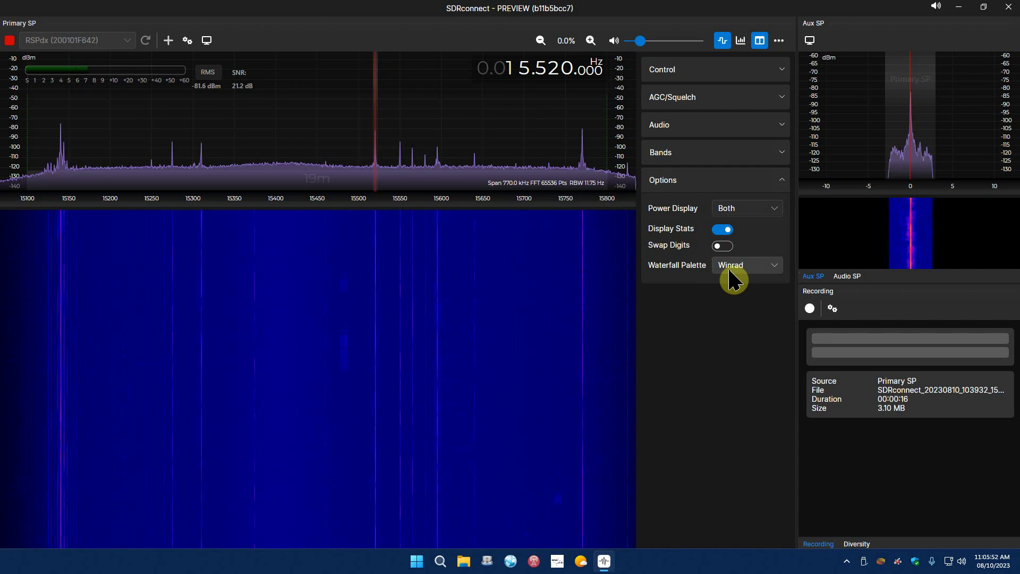
left_click(776, 266)
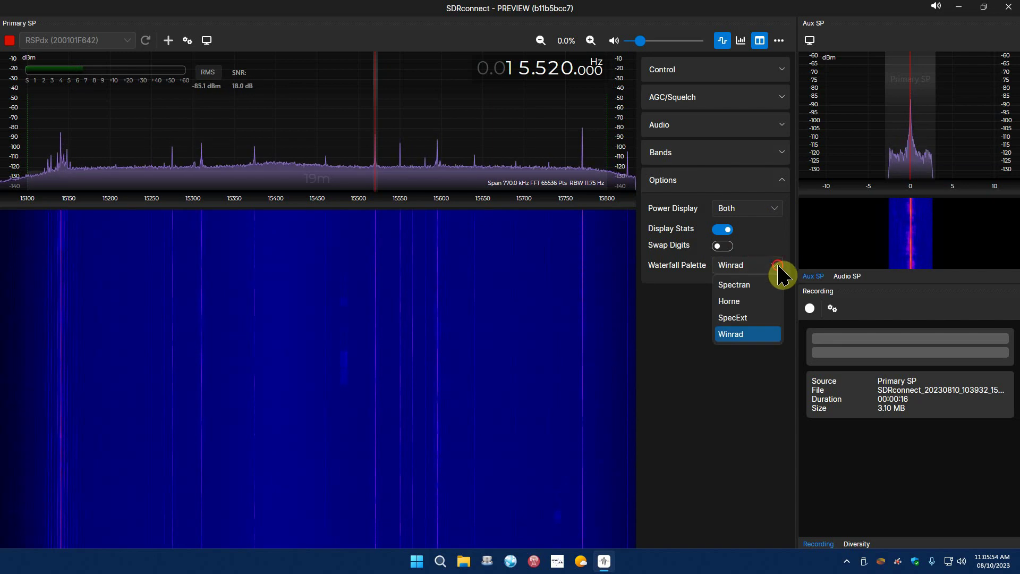
left_click(779, 266)
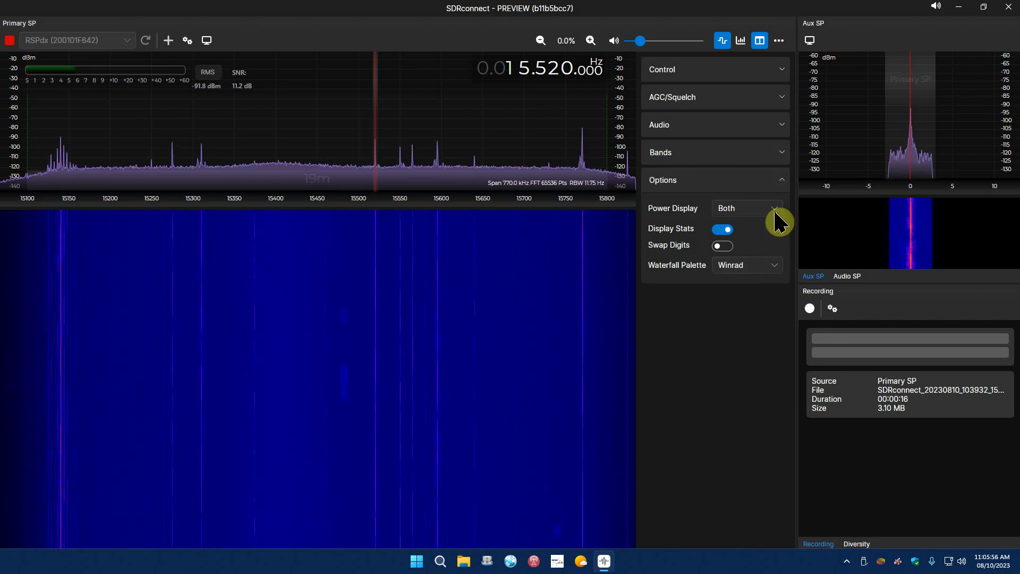
left_click(786, 183)
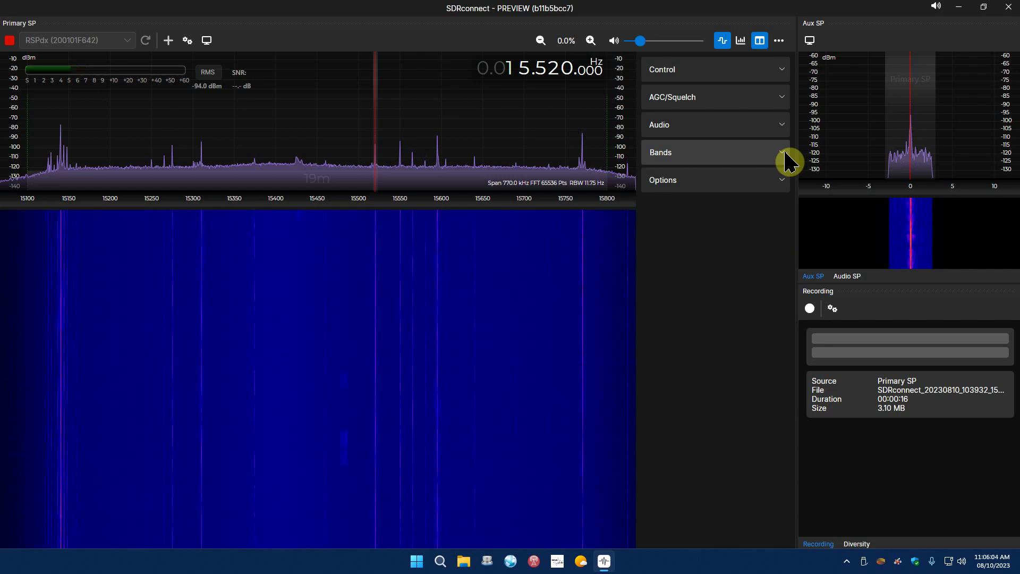
Switch the band set via Ham Bands High to Ham Bands Low and tune the 20m preset (14.175 MHz).
left_click(787, 158)
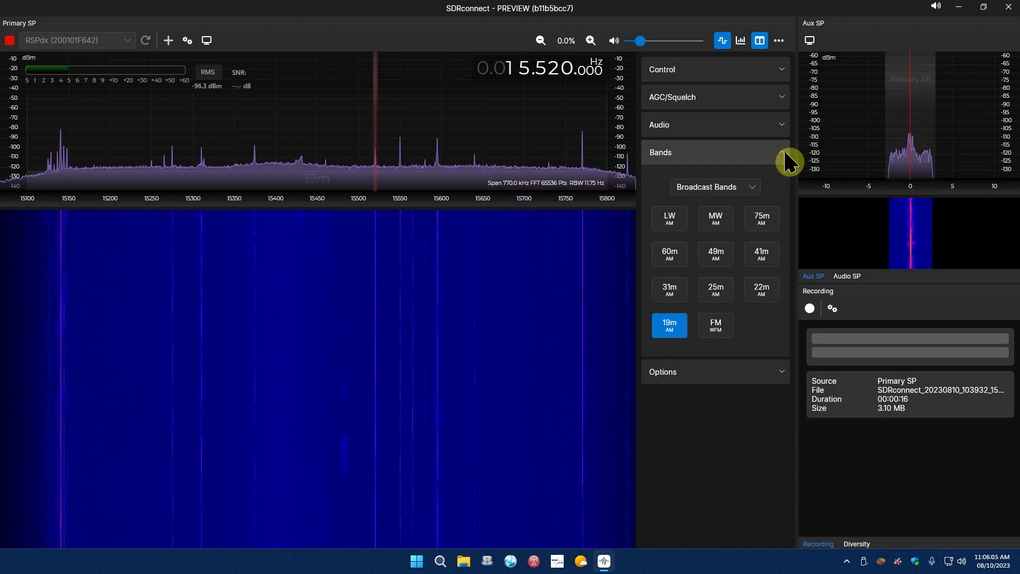
left_click(753, 187)
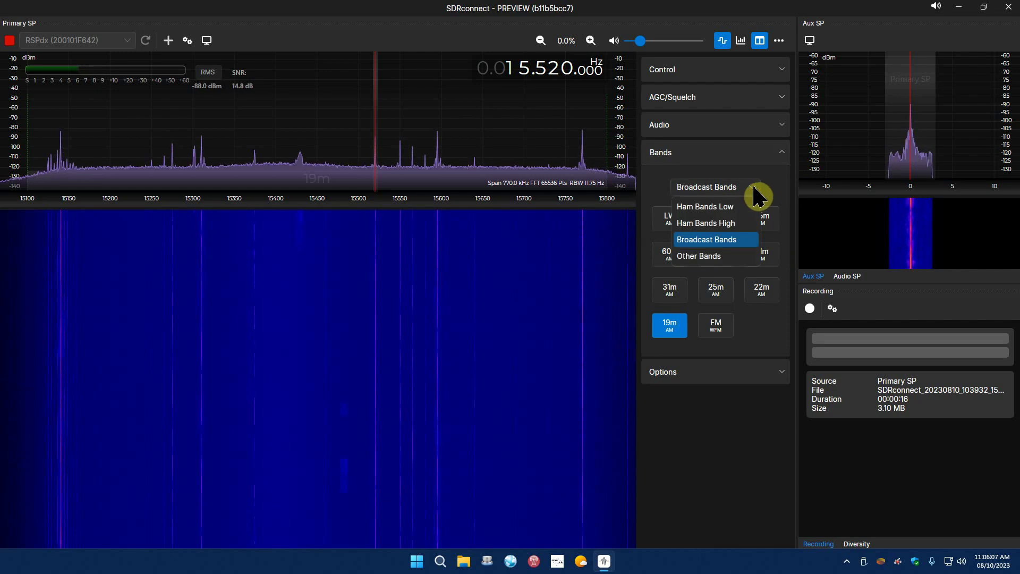
left_click(734, 224)
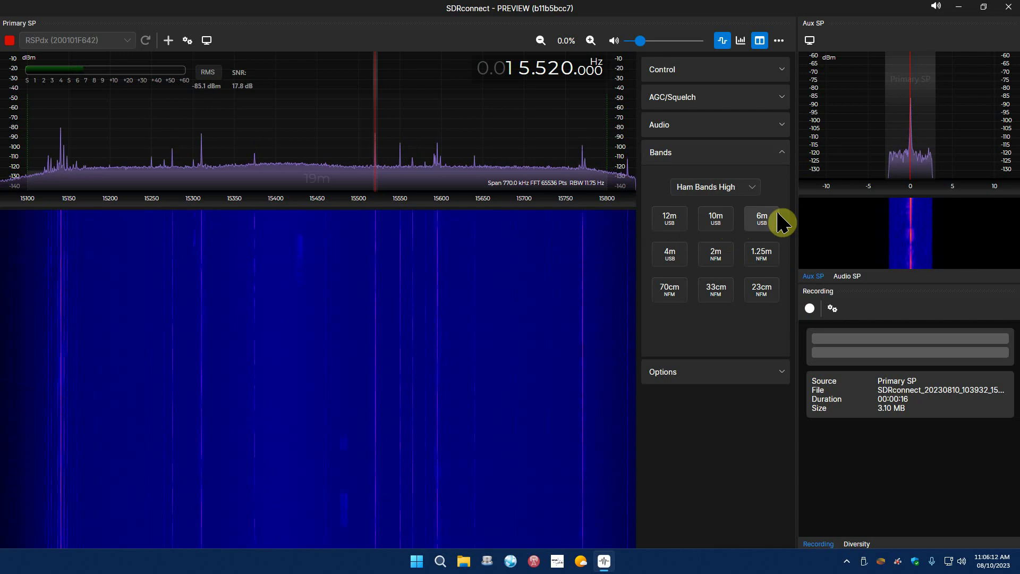
left_click(753, 189)
left_click(732, 208)
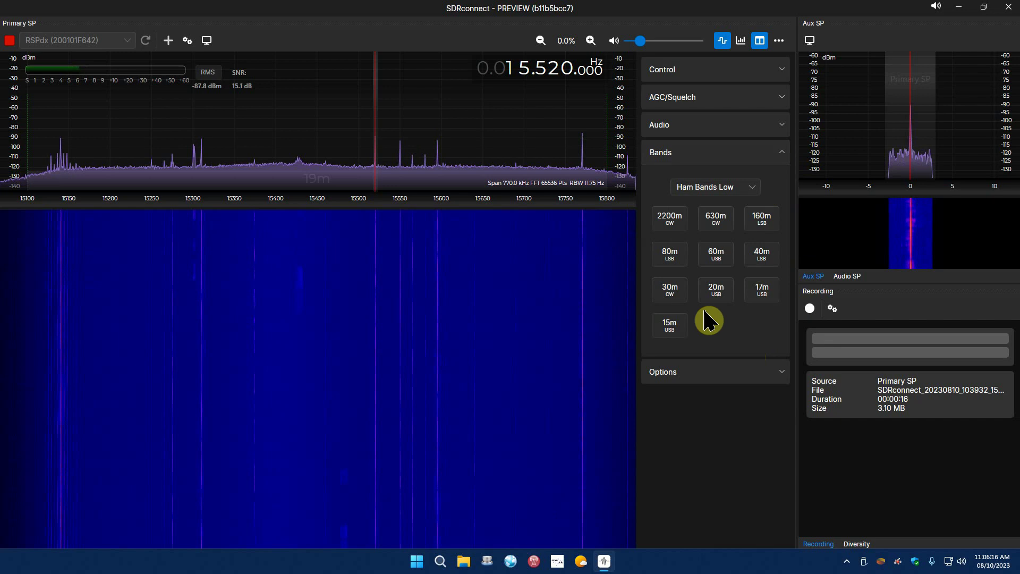
left_click(717, 291)
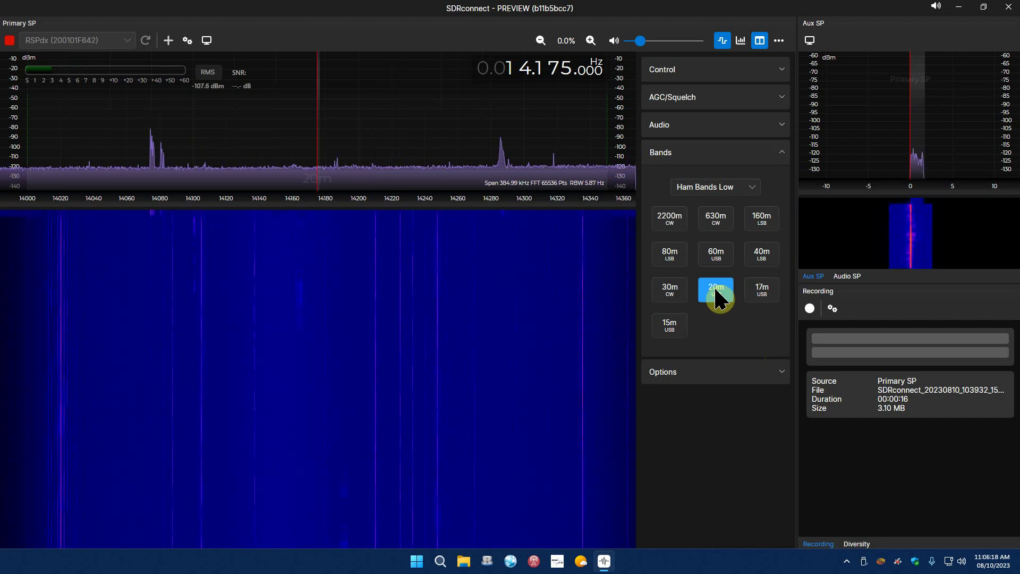
Fine-tune across 20m signal peaks near 14.286 MHz, settling on the strong signal at 14.343 MHz.
left_click(500, 180)
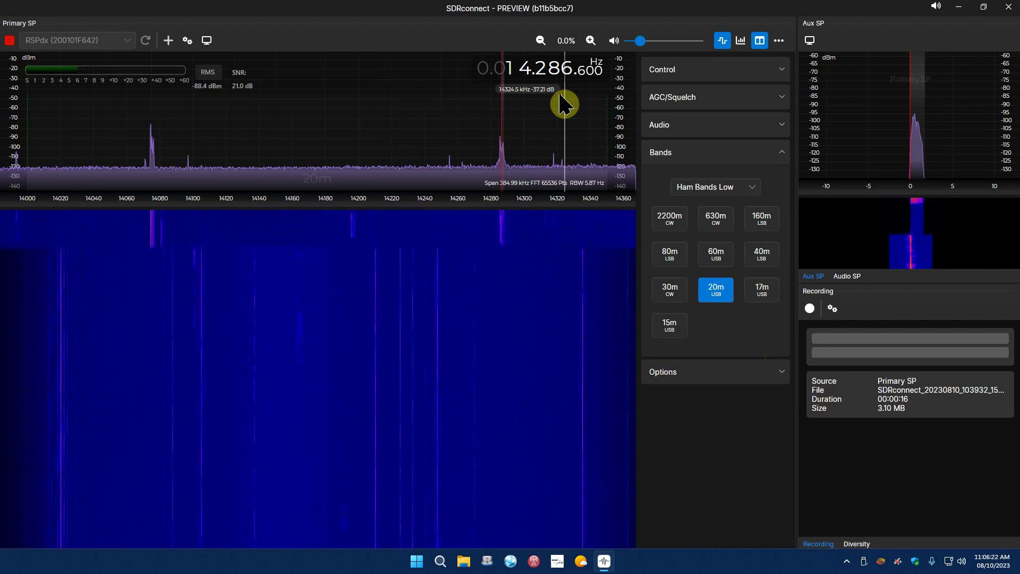
scroll(567, 72, "down", 3)
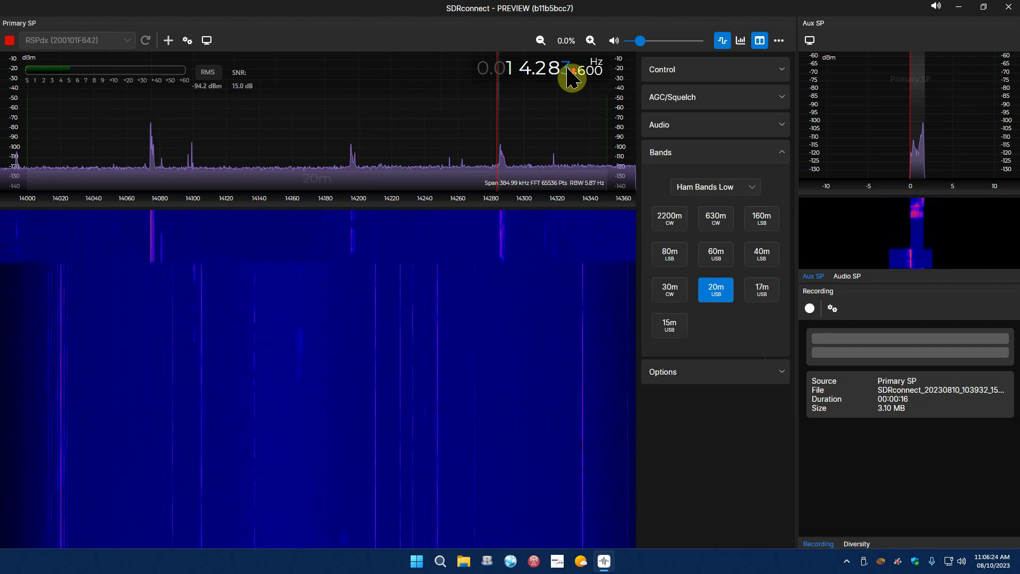
scroll(570, 74, "up", 2)
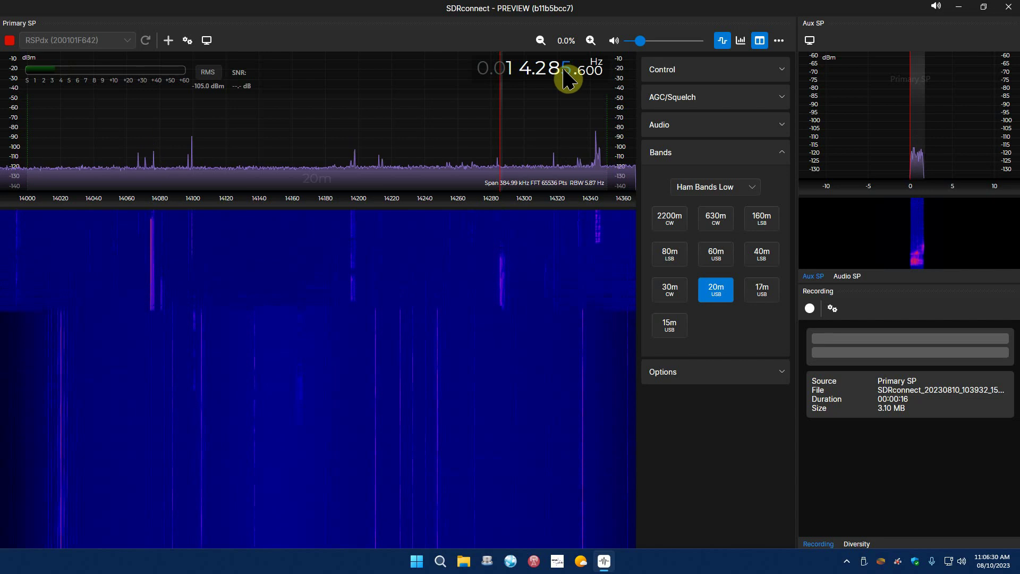
left_click(599, 161)
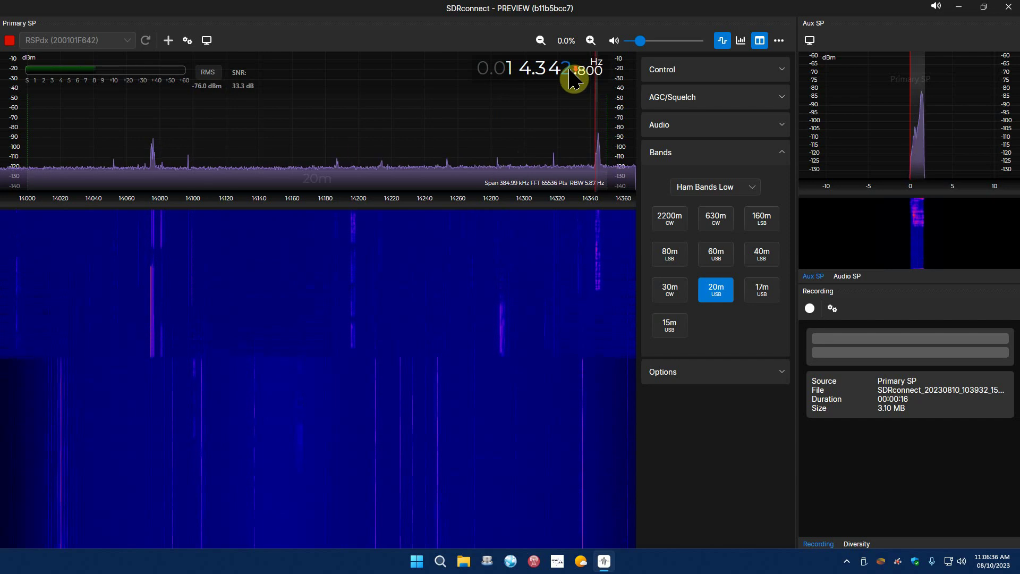
scroll(574, 79, "down", 1)
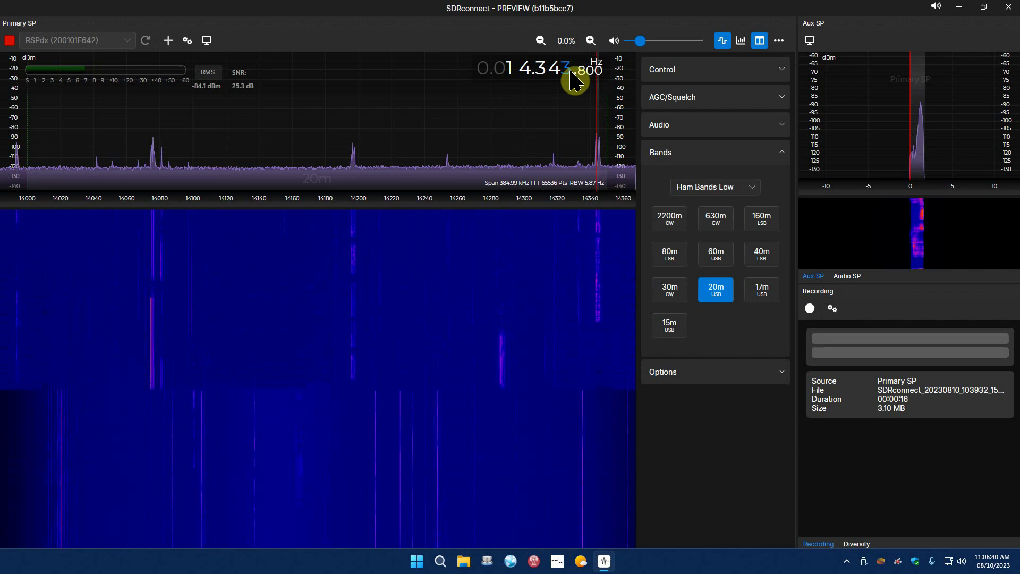
scroll(585, 79, "up", 2)
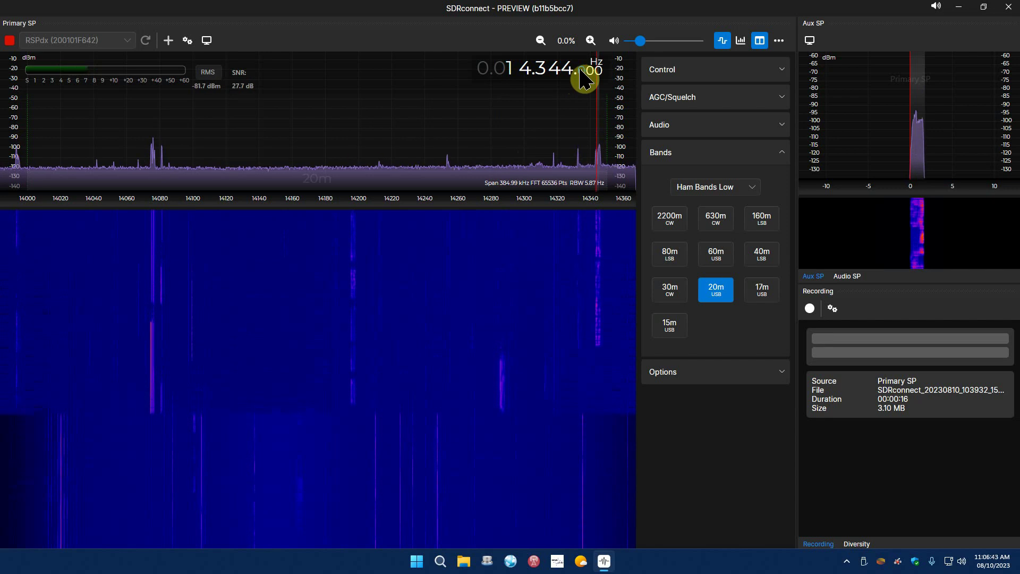
scroll(574, 79, "up", 1)
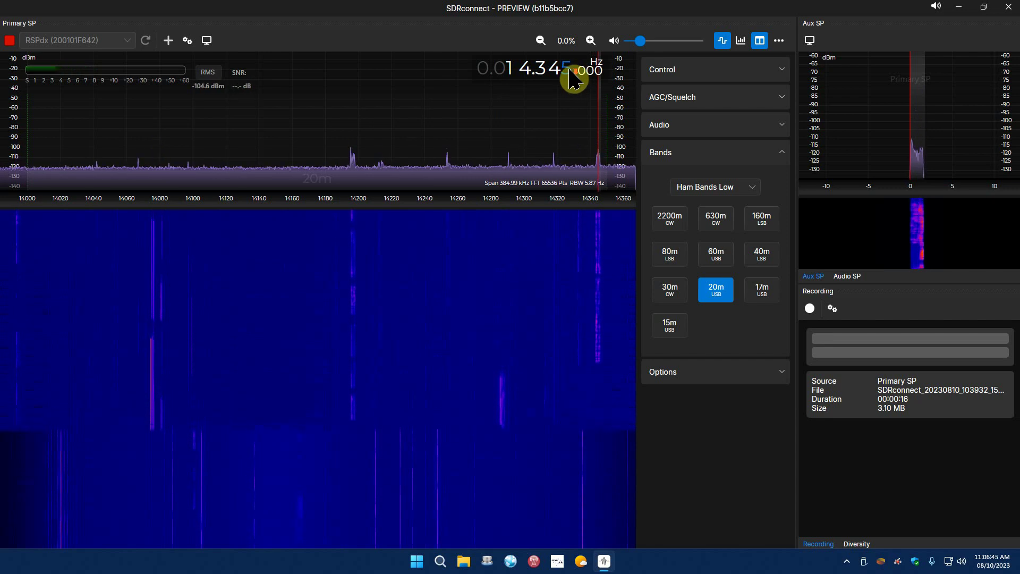
scroll(574, 79, "down", 3)
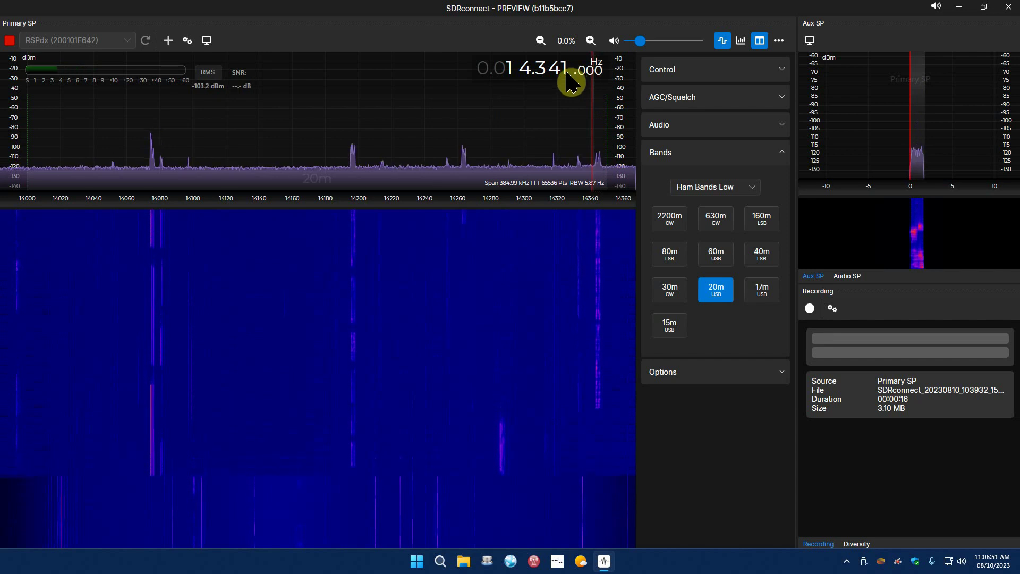
scroll(566, 69, "up", 1)
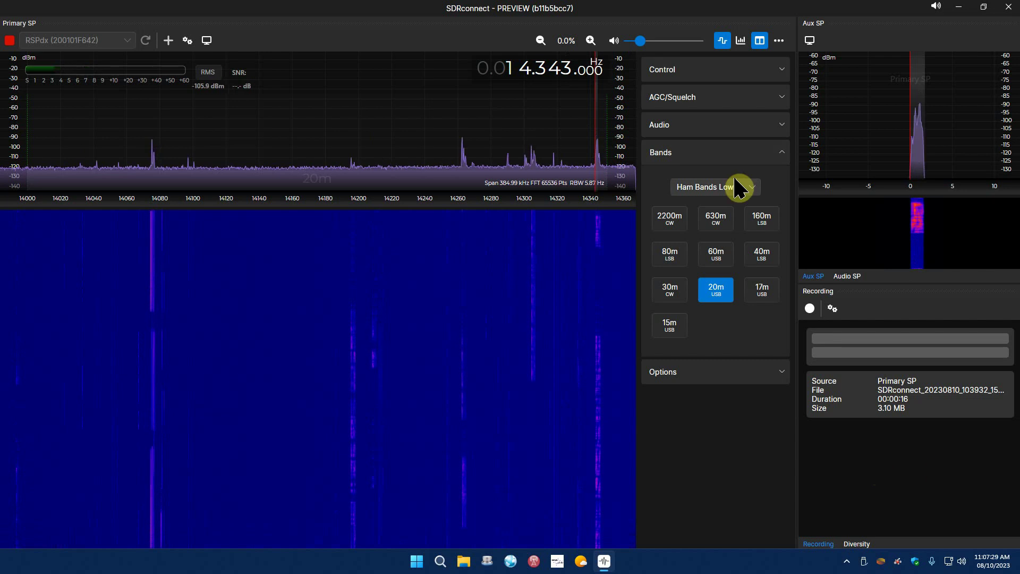
Hide the Bands presets and raise the SSB Low Cut to 10 in the Audio settings.
left_click(782, 155)
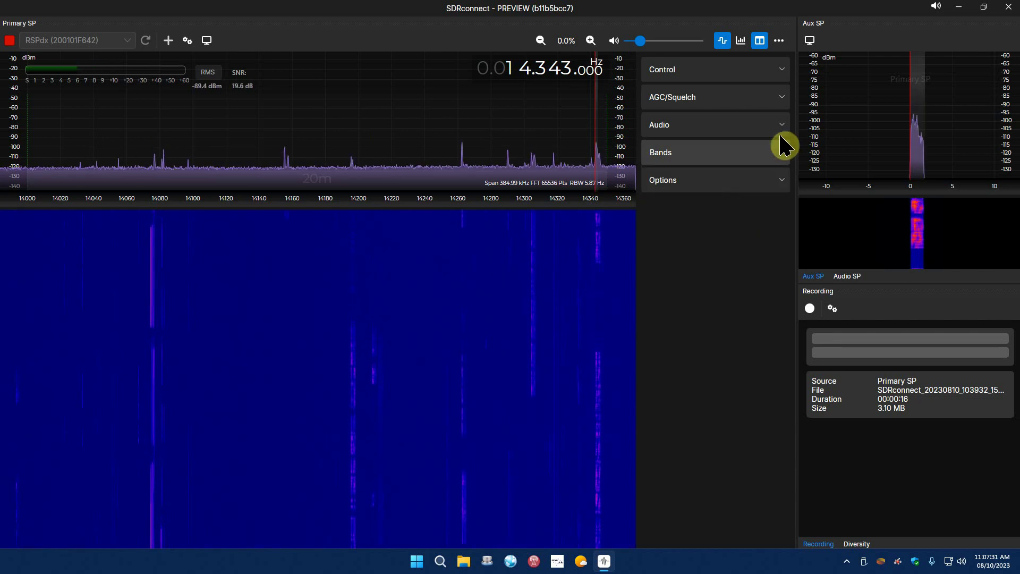
left_click(788, 133)
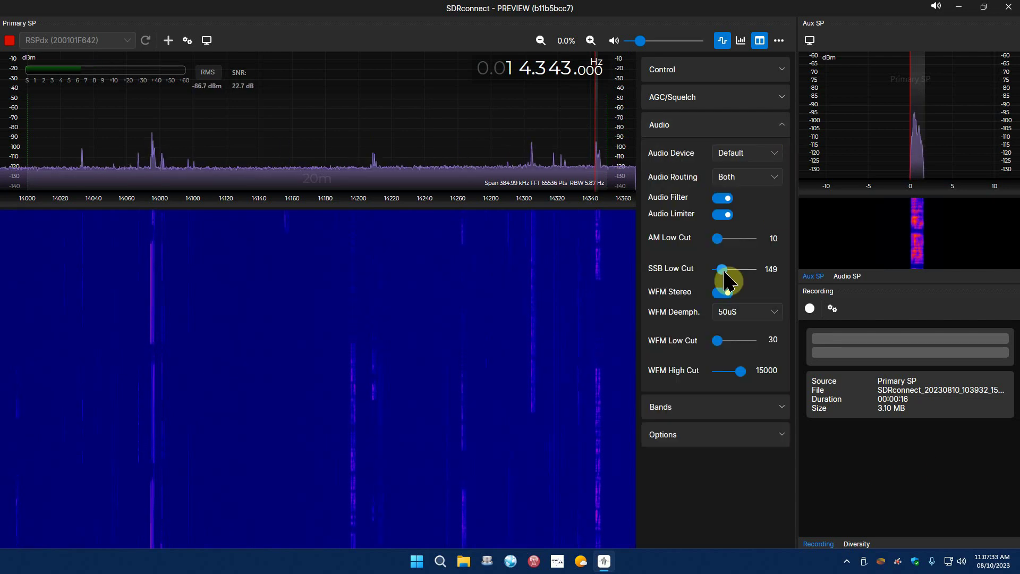
mouse_move(721, 270)
left_mouse_down()
mouse_move(745, 277)
mouse_move(720, 277)
left_mouse_up()
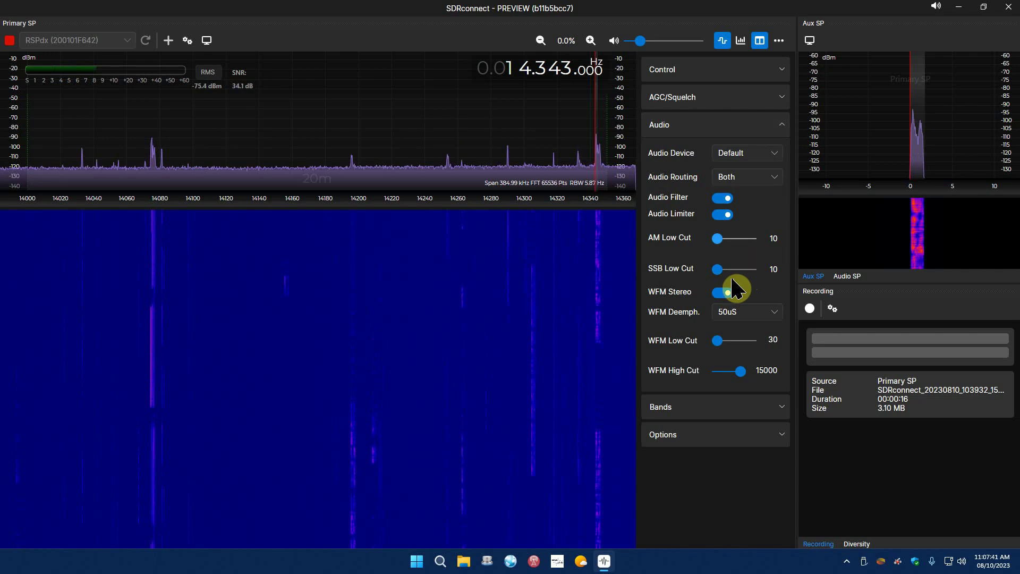
Leave Audio Filter and Audio Limiter on, collapse Audio and show the Bands presets again.
left_click(723, 198)
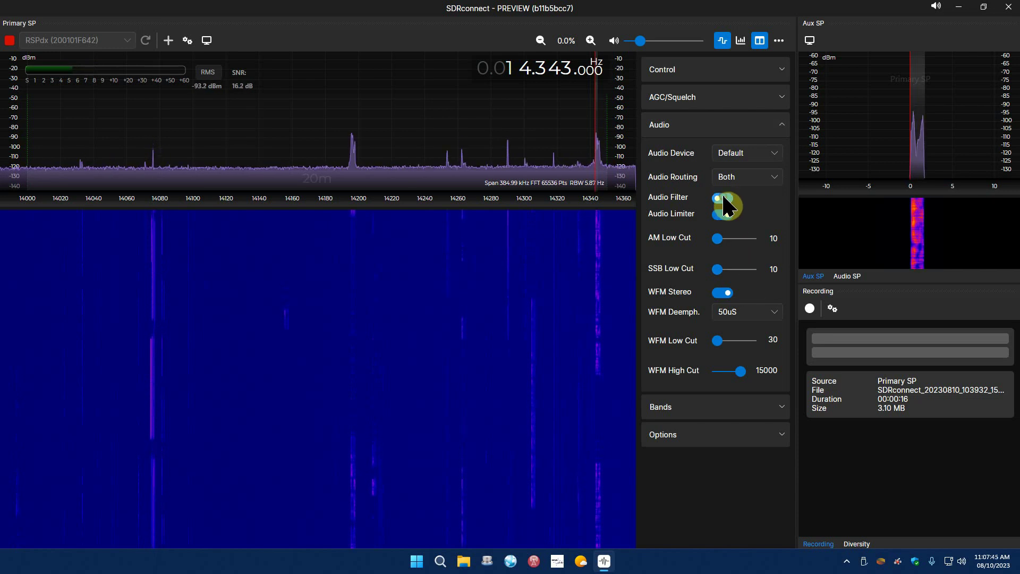
left_click(723, 215)
left_click(724, 215)
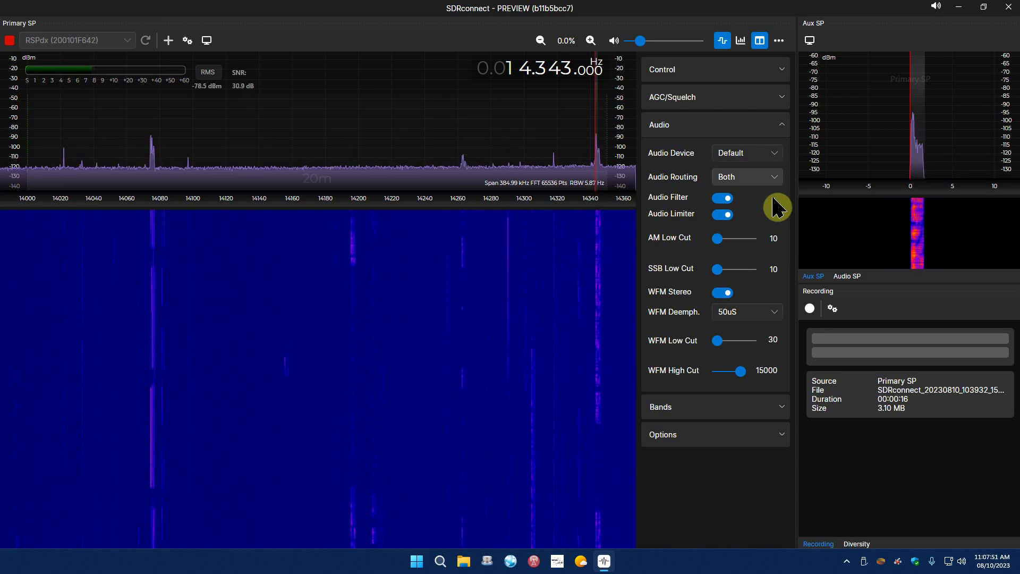
left_click(782, 127)
left_click(781, 153)
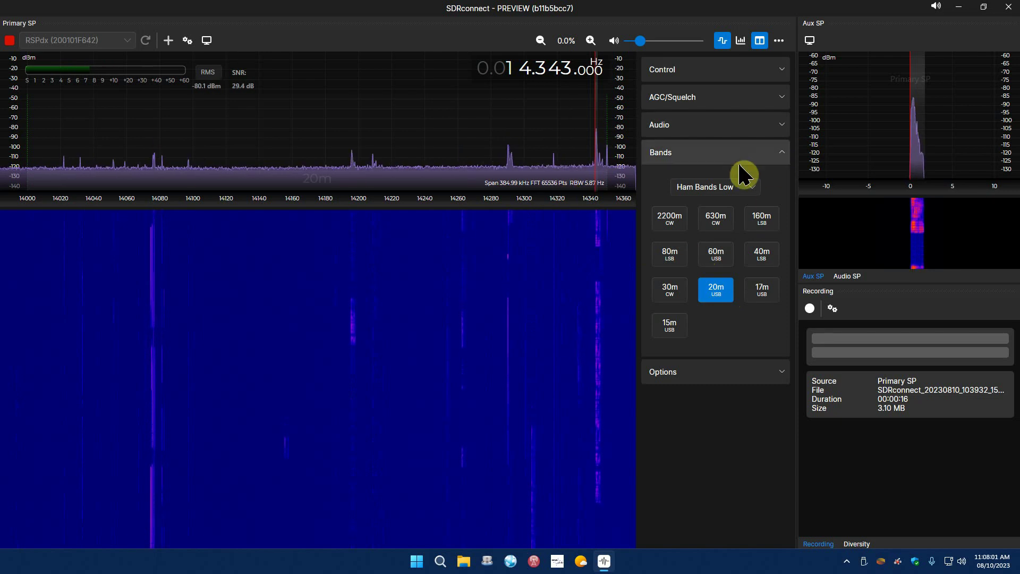
Switch to the Broadcast Bands set, pick 19m and tune the station at 15.520 MHz.
left_click(749, 190)
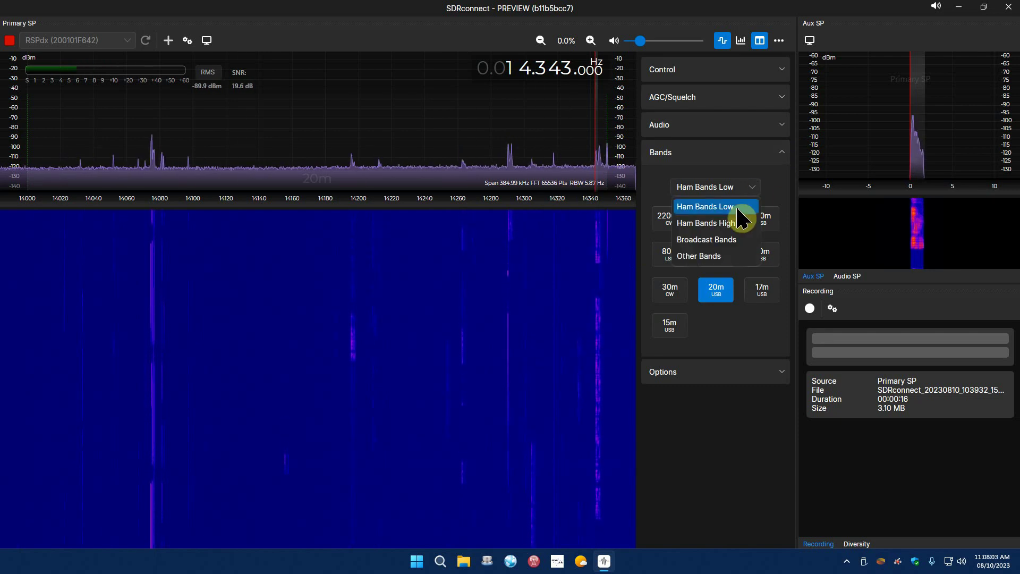
left_click(729, 240)
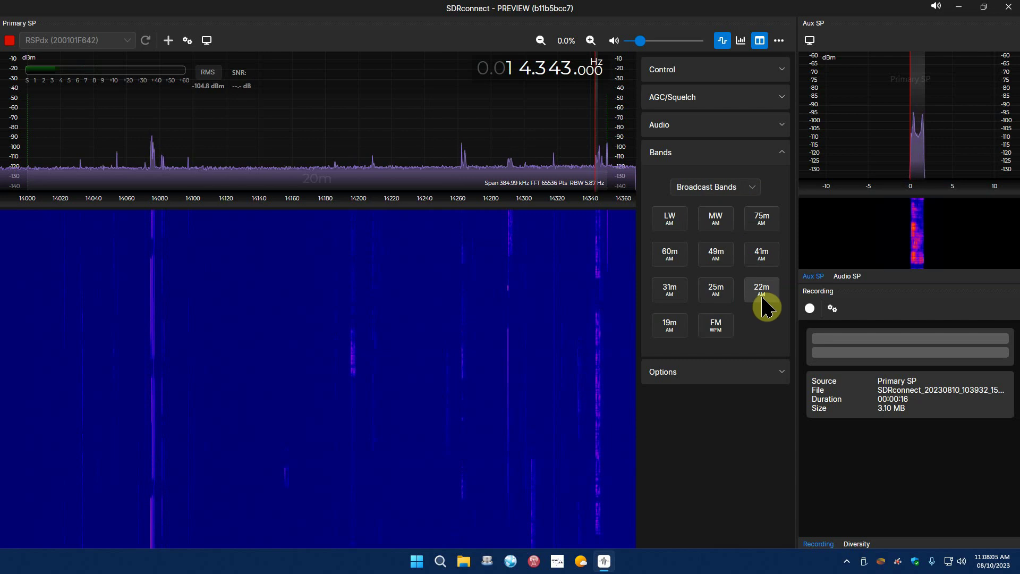
left_click(673, 333)
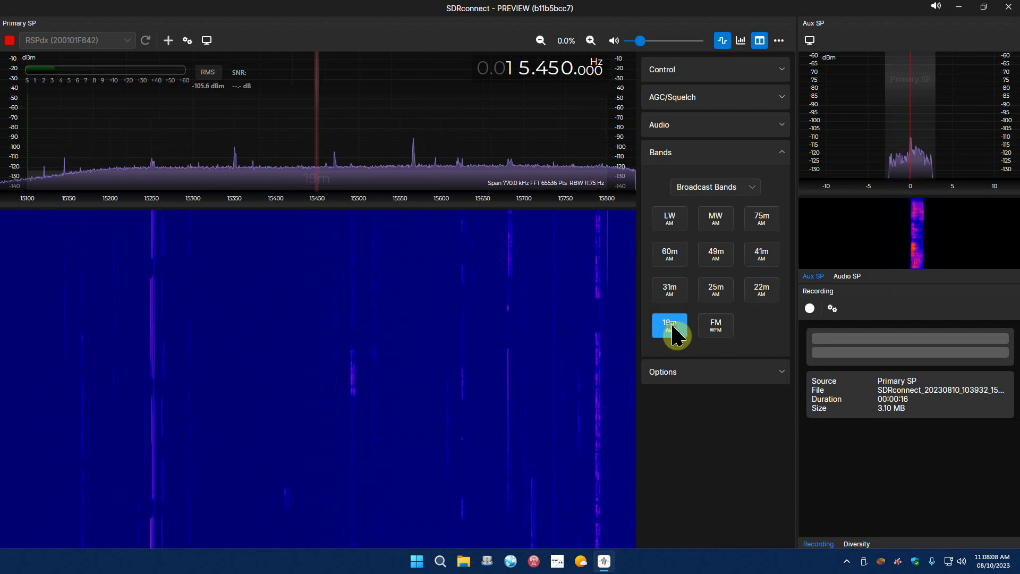
left_click(375, 170)
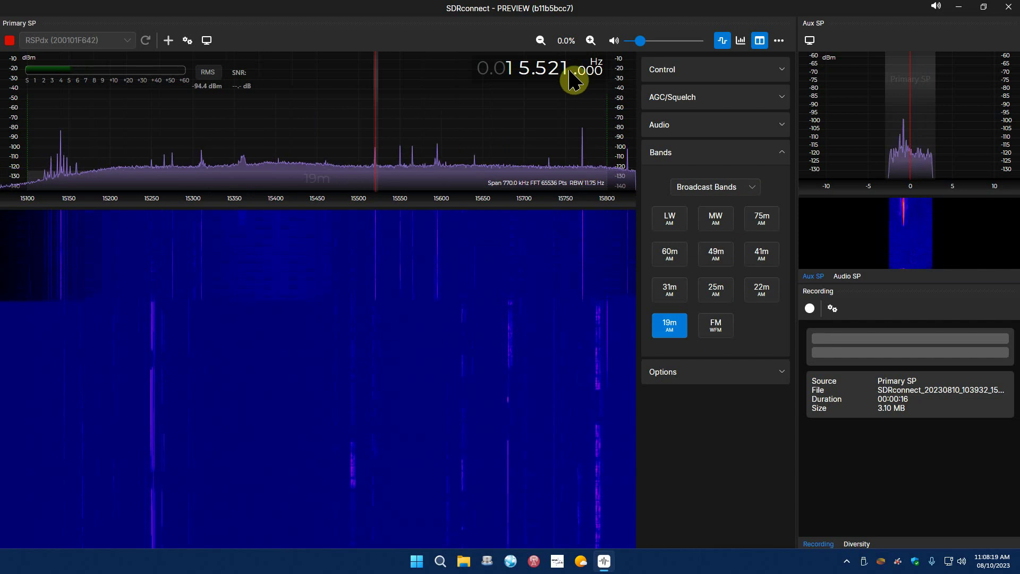
scroll(571, 80, "down", 1)
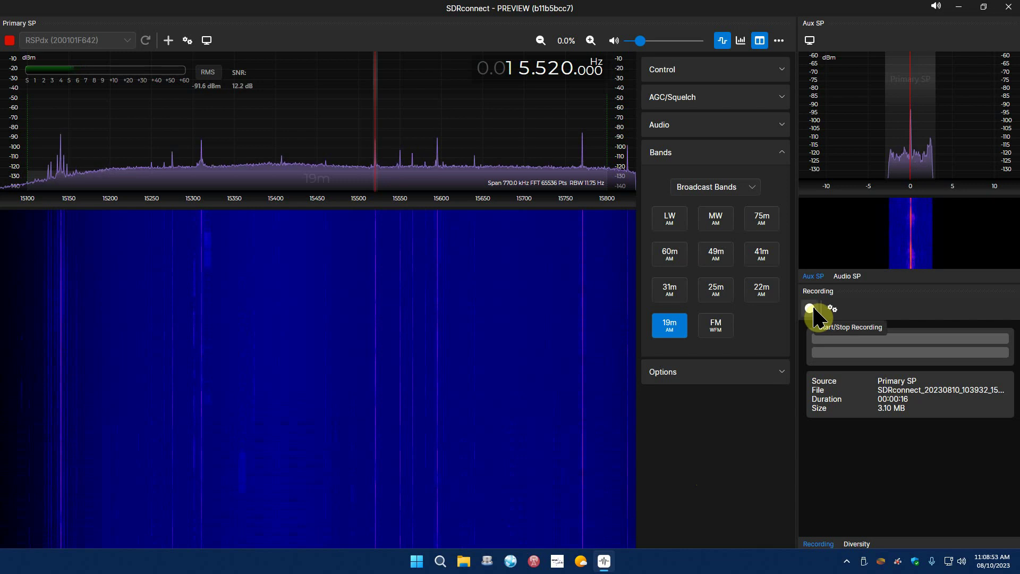
Record a 21-second, 3.90 MB capture of the primary spectrum, glancing at the recording options.
left_click(811, 309)
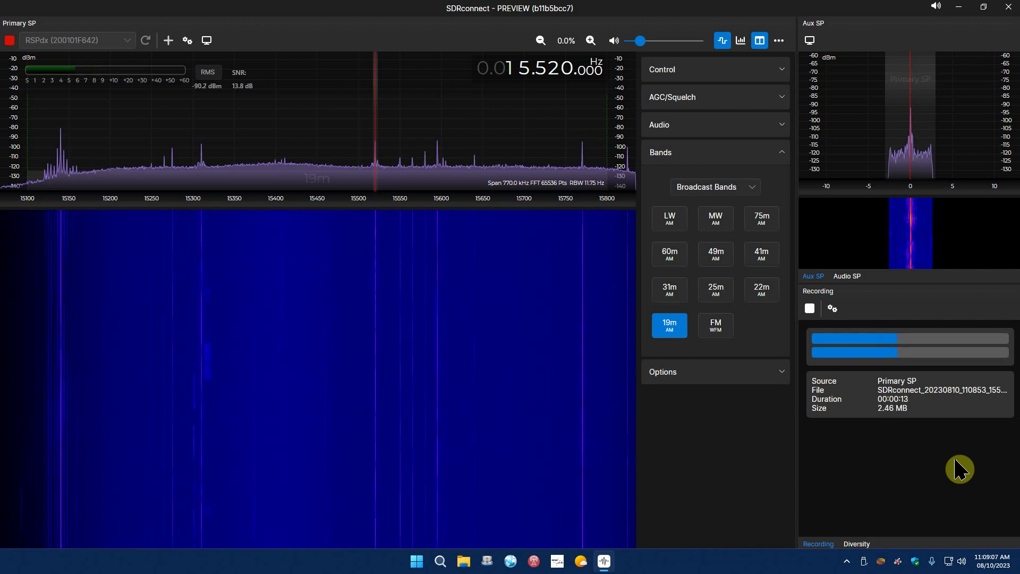
left_click(832, 308)
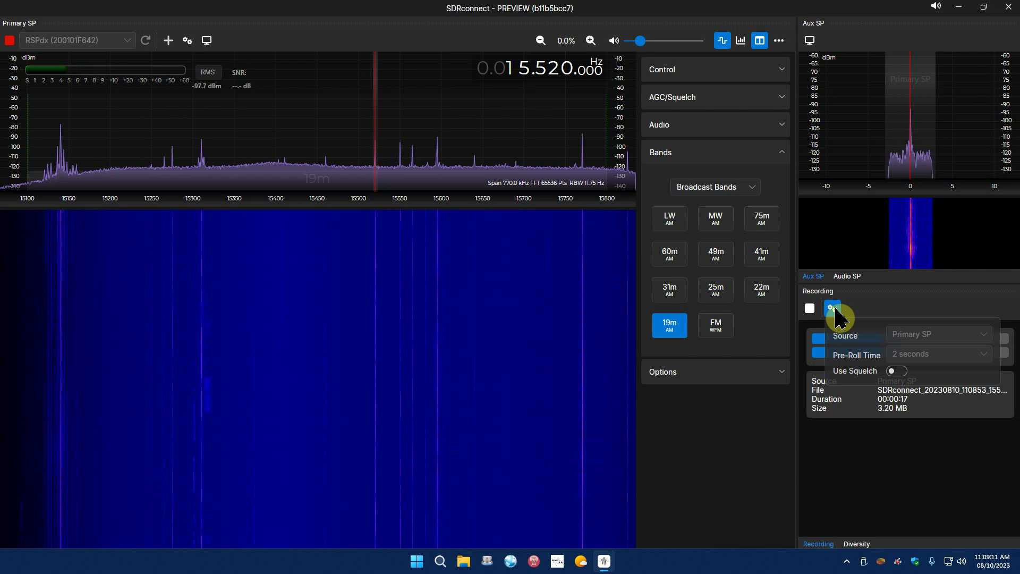
left_click(834, 314)
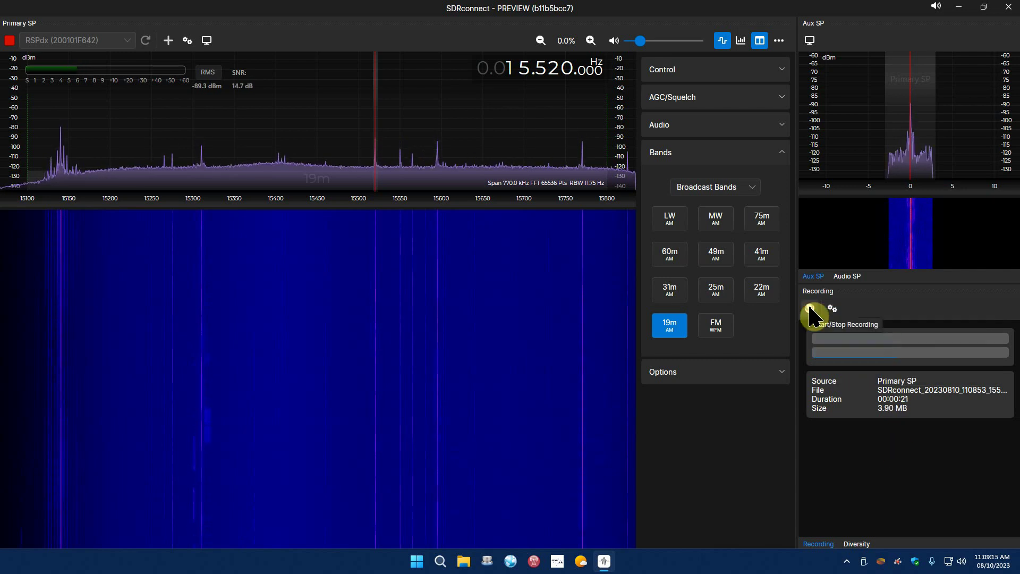
left_click(811, 311)
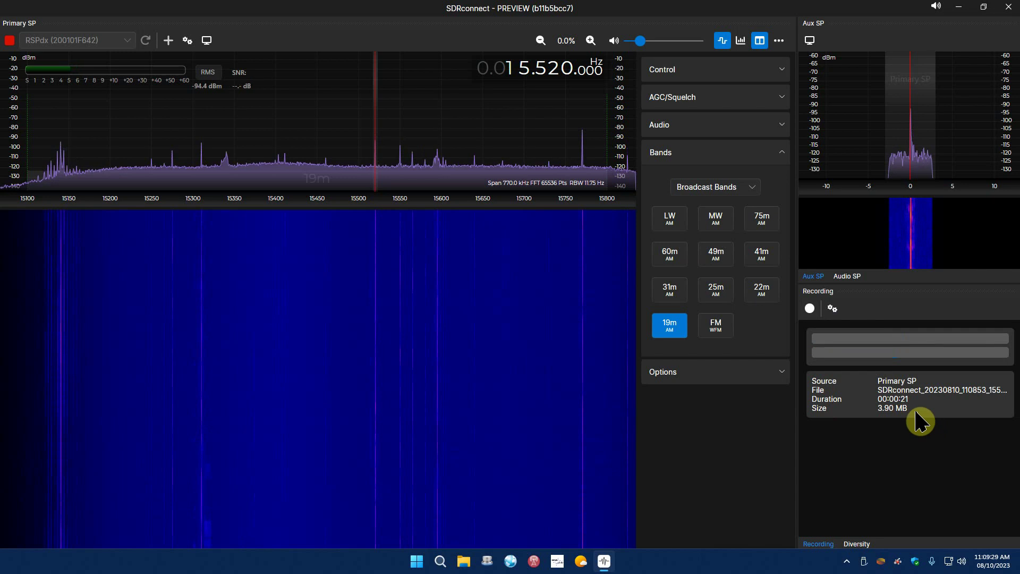
Turn the volume near minimum and browse 25m stations at 11.860, 11.929 and 11.760 MHz.
left_click(637, 40)
left_click_drag(637, 41, 632, 41)
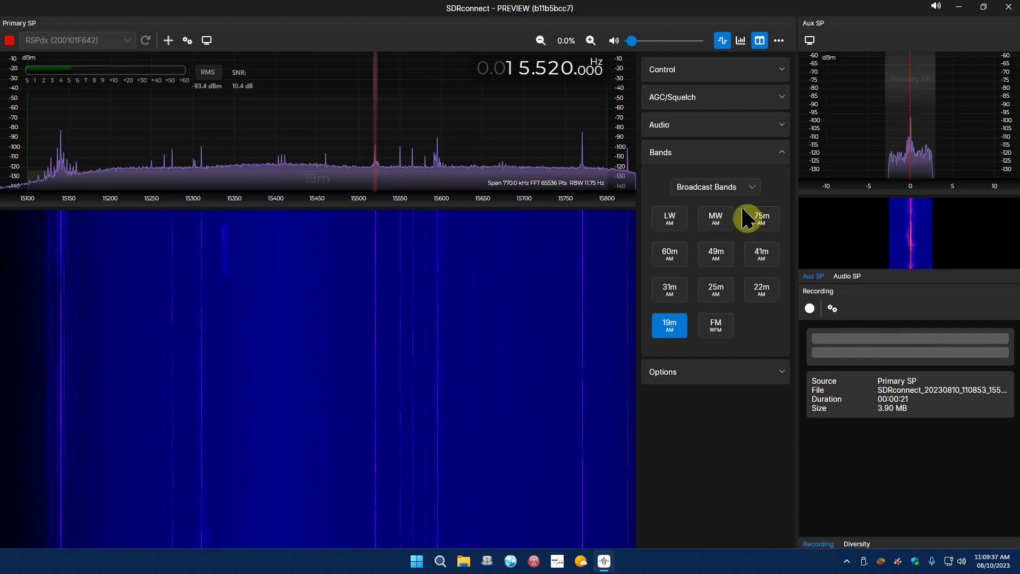
left_click(723, 292)
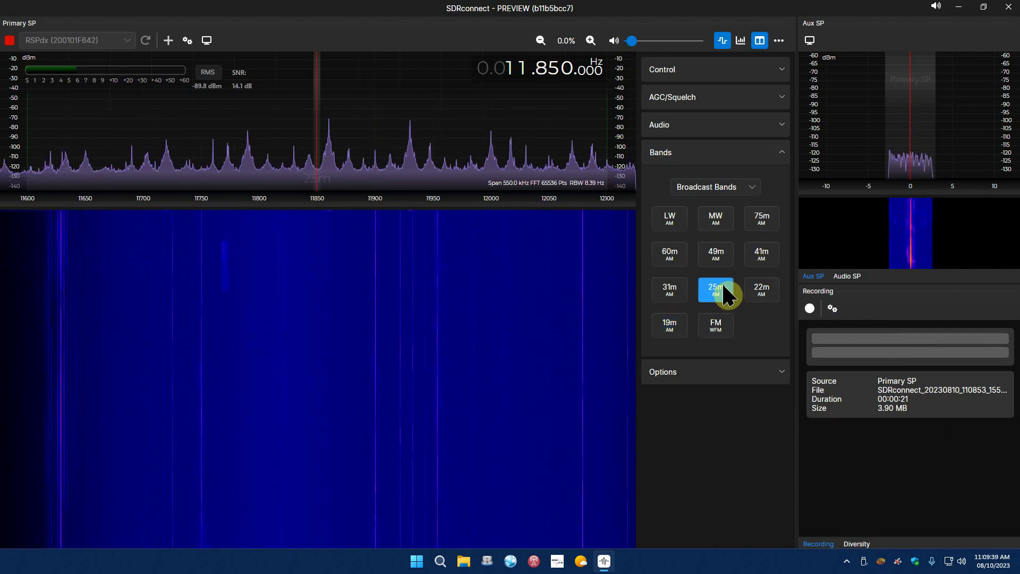
left_click(329, 170)
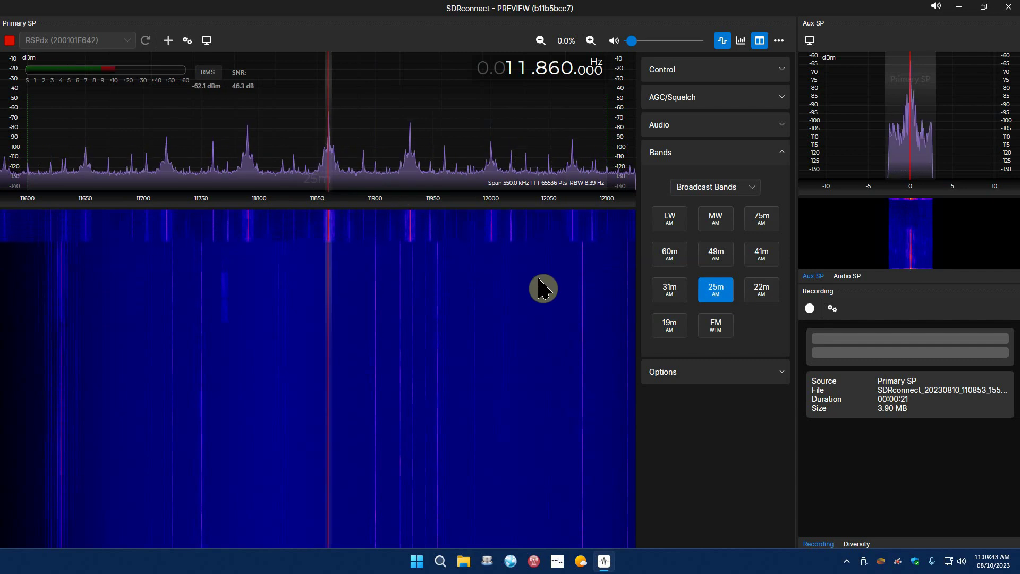
left_click(411, 165)
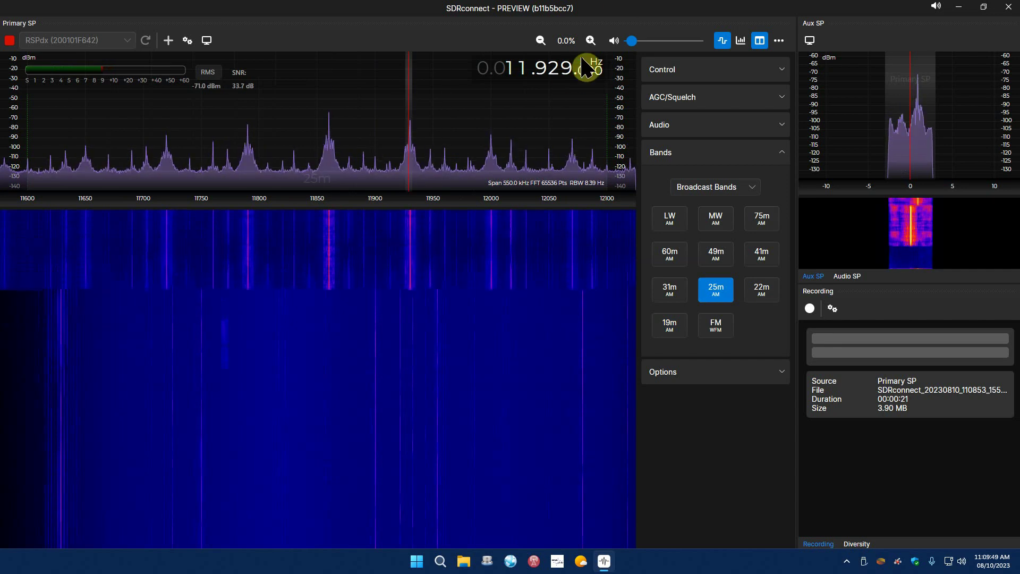
scroll(571, 76, "up", 1)
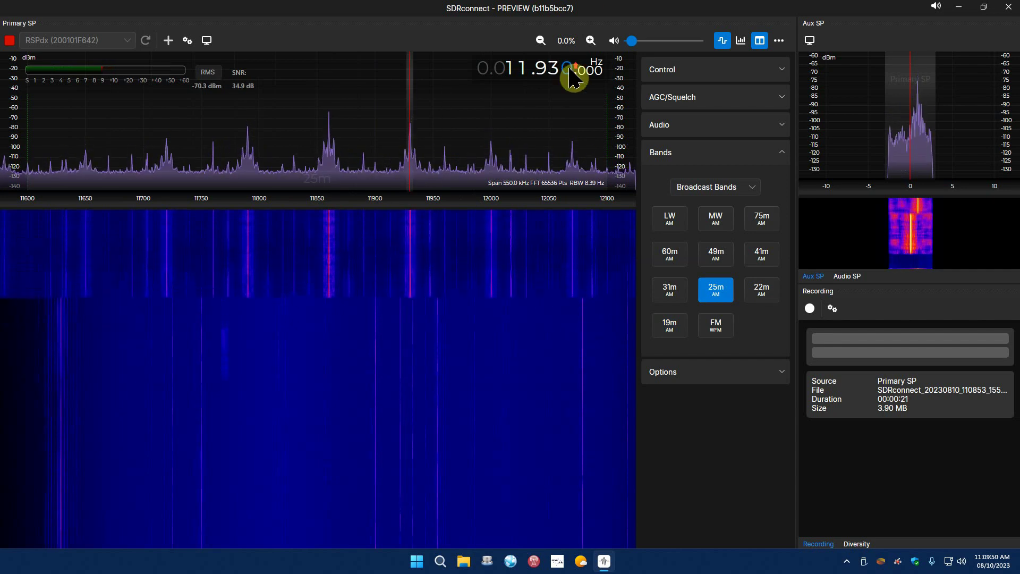
left_click(215, 173)
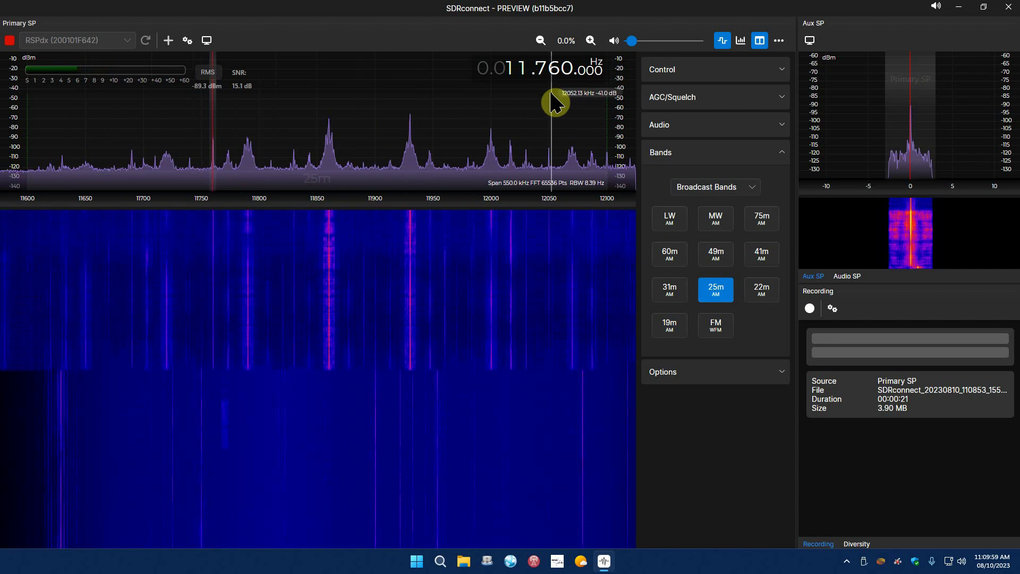
Visit 31m and 22m (13.605 MHz), then tune 19m to 15.140 MHz and raise the volume slightly.
left_click(679, 297)
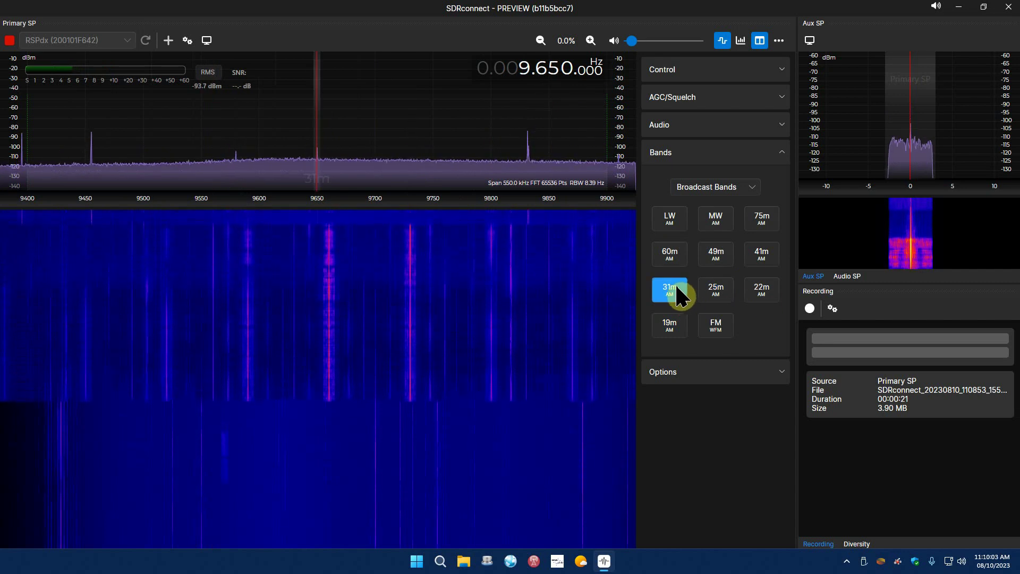
left_click(759, 301)
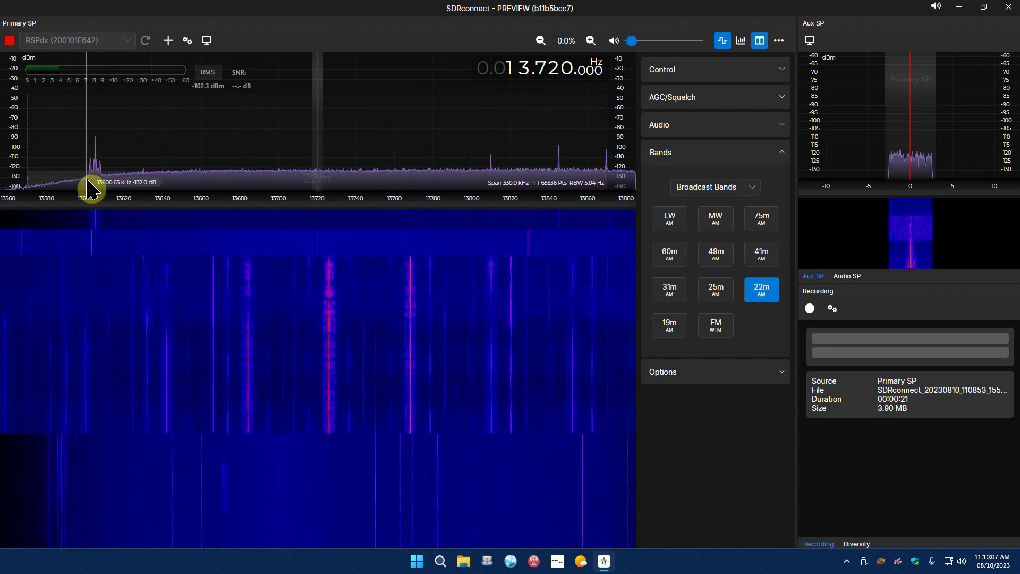
left_click(96, 183)
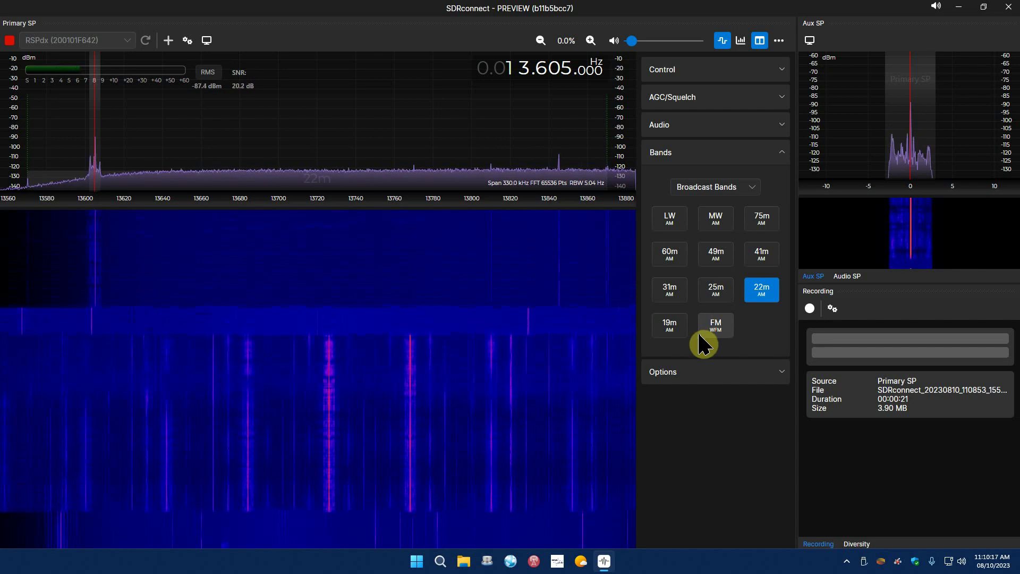
left_click(672, 332)
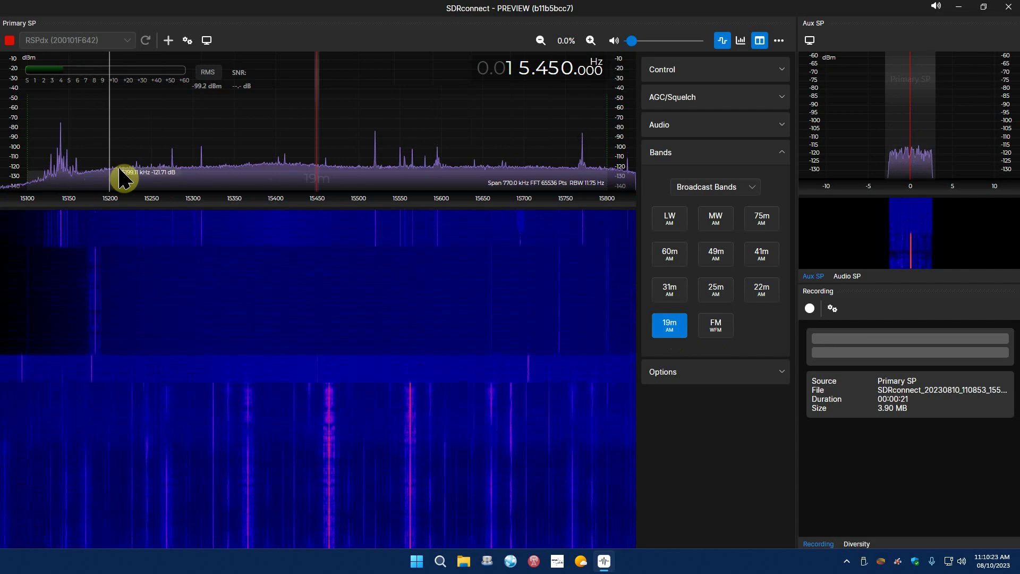
left_click(60, 181)
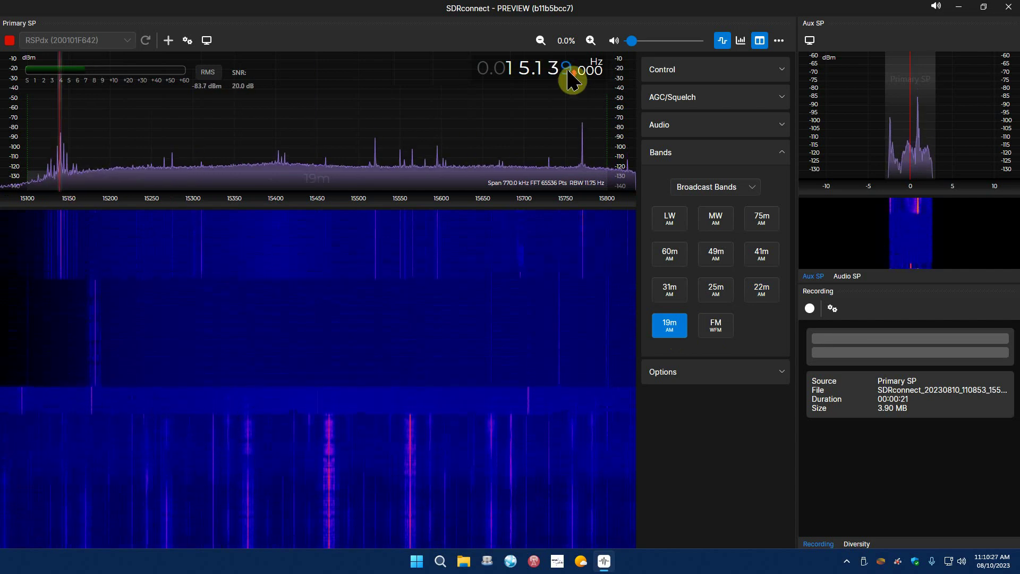
scroll(569, 77, "up", 1)
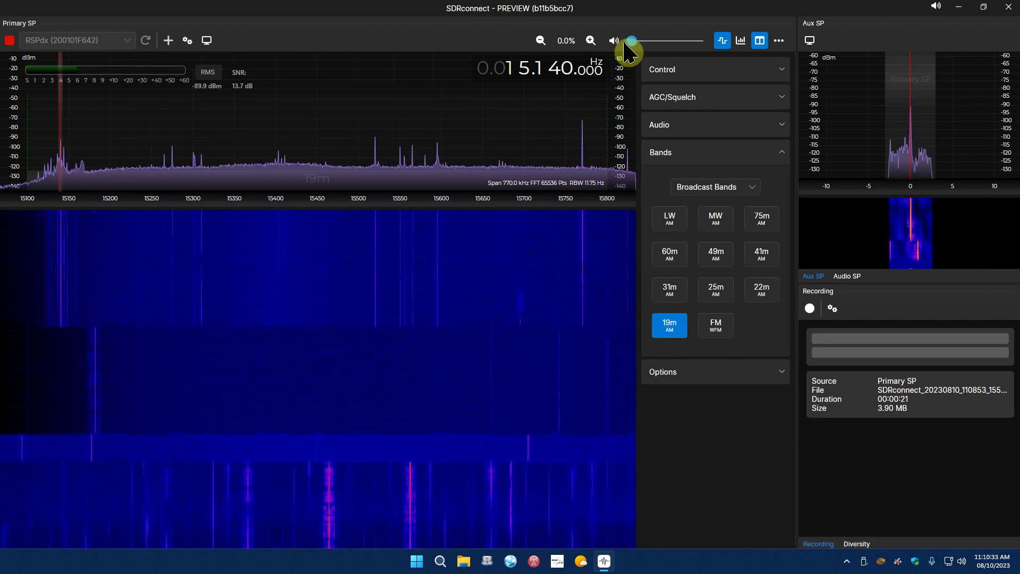
left_click_drag(629, 41, 637, 43)
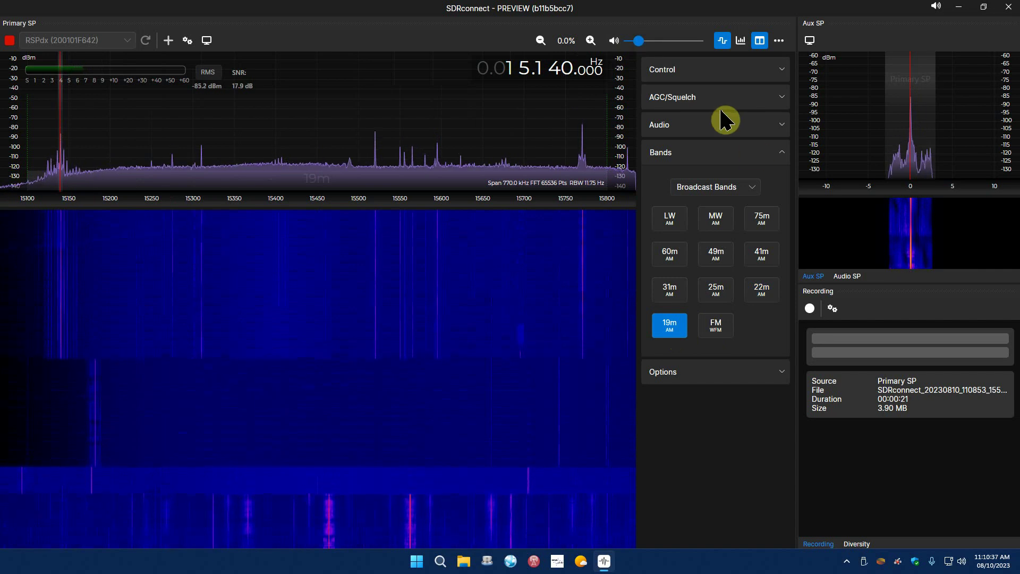
Collapse Bands and Options, then inspect and collapse Audio, AGC/Squelch and Control in turn.
left_click(783, 153)
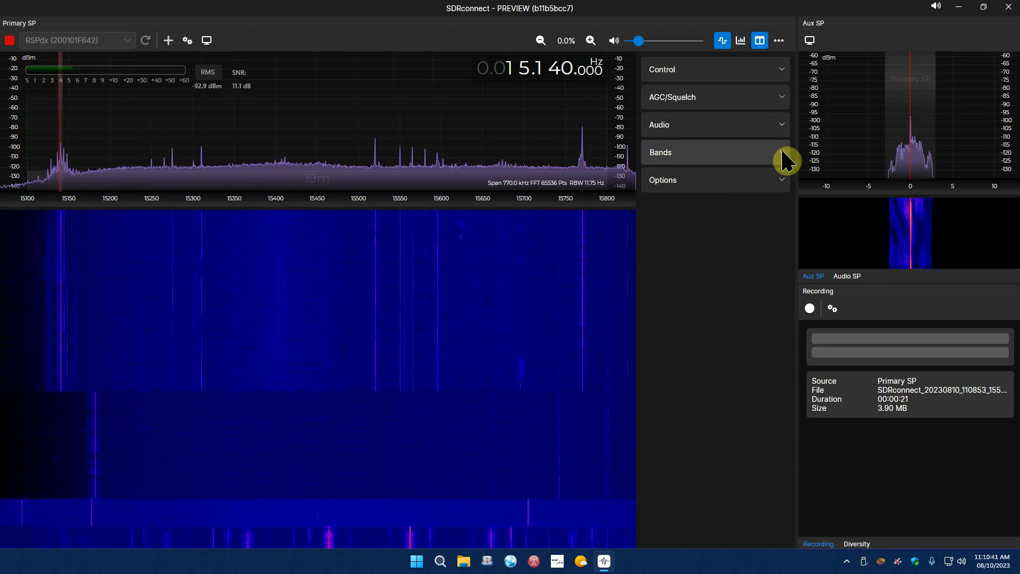
left_click(784, 186)
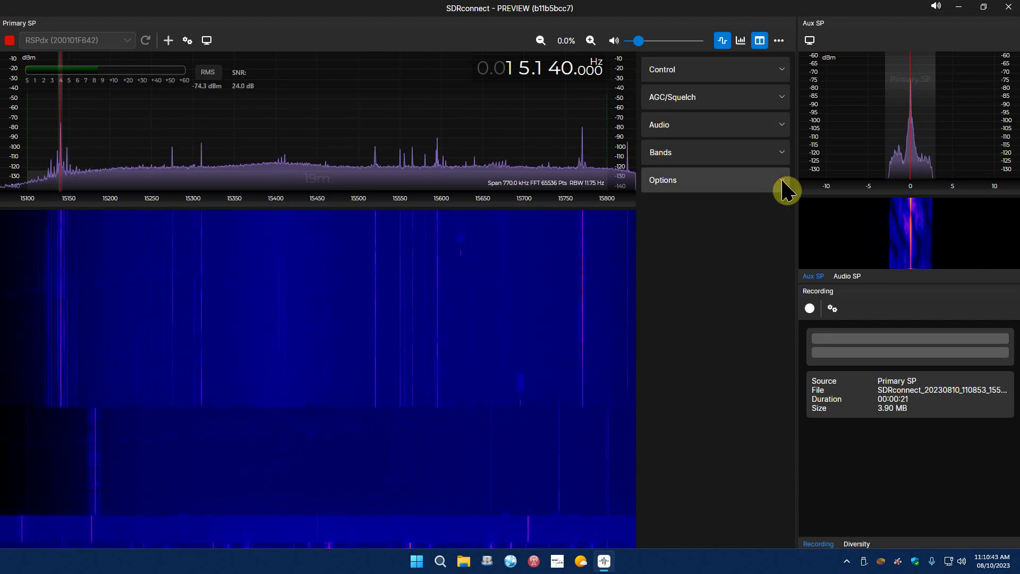
left_click(784, 136)
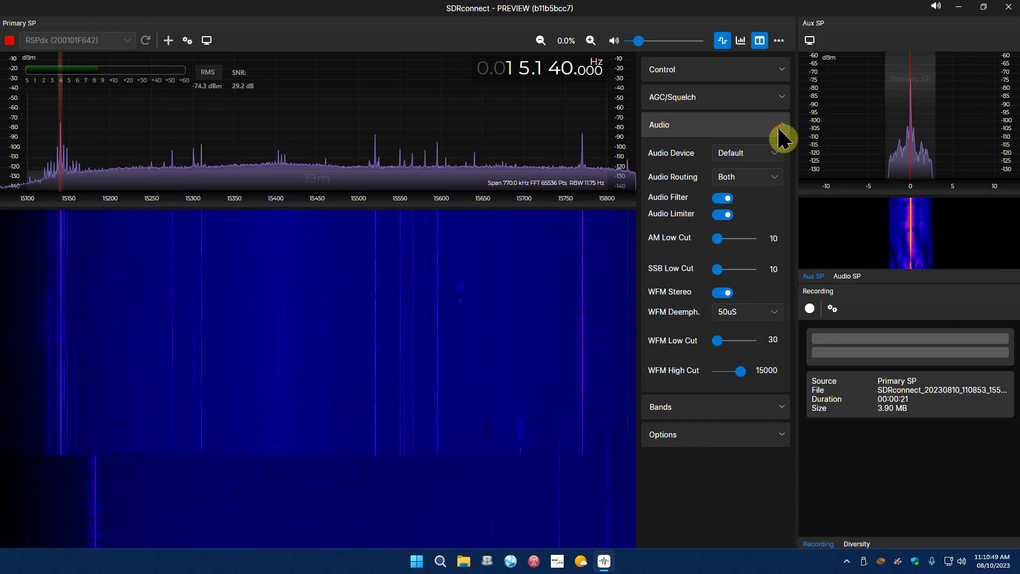
left_click(783, 136)
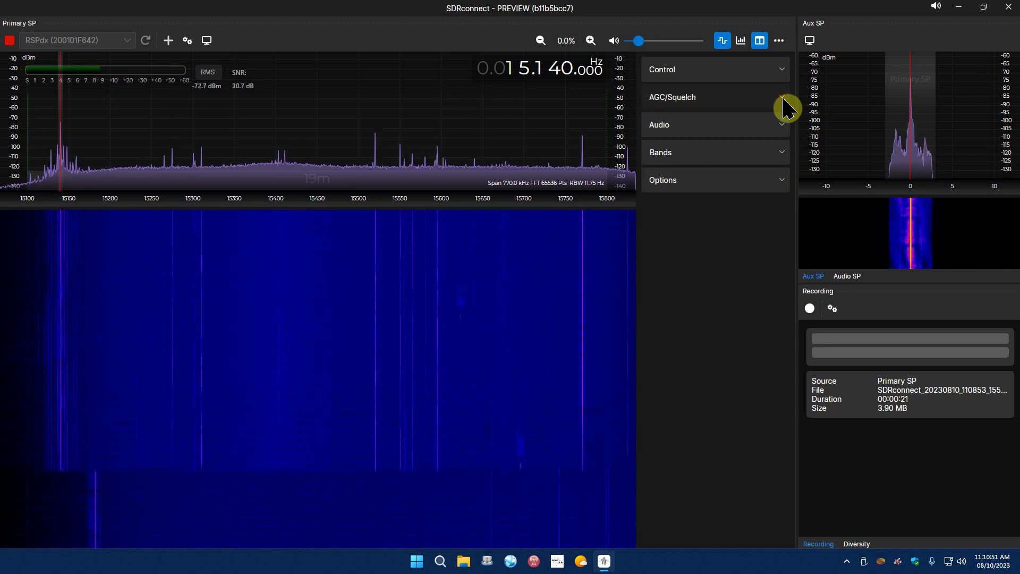
left_click(785, 106)
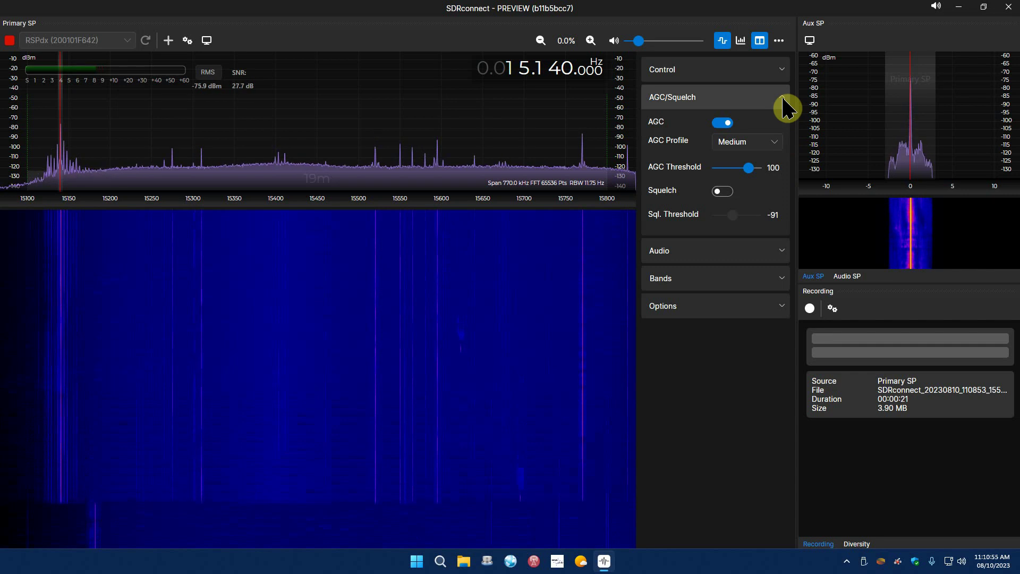
left_click(785, 105)
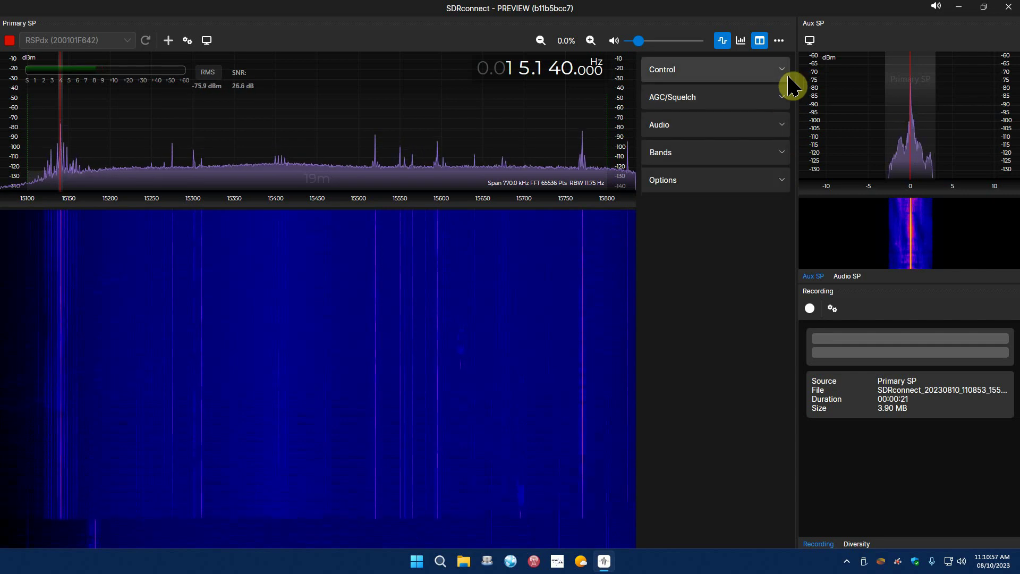
left_click(782, 72)
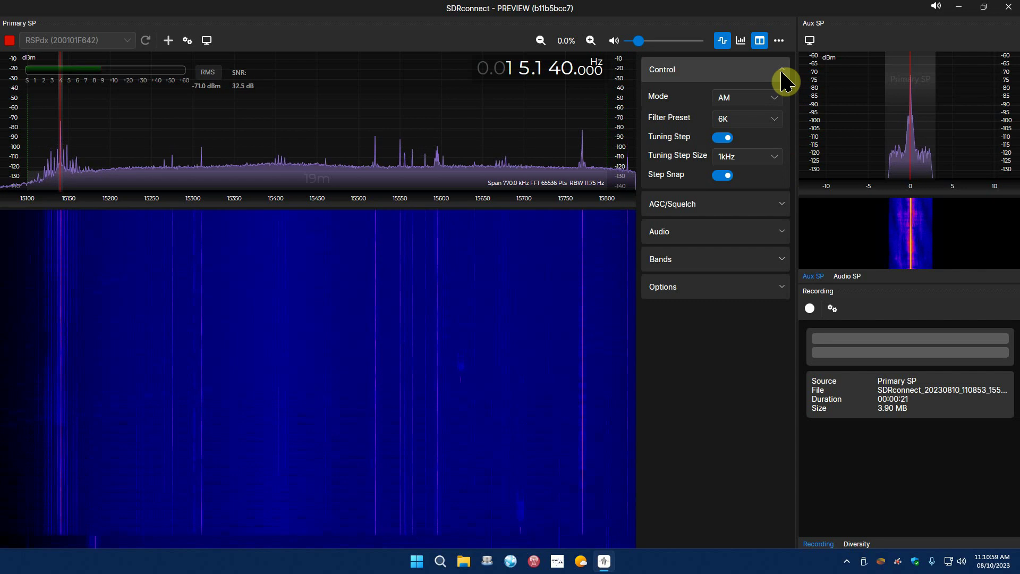
left_click(784, 79)
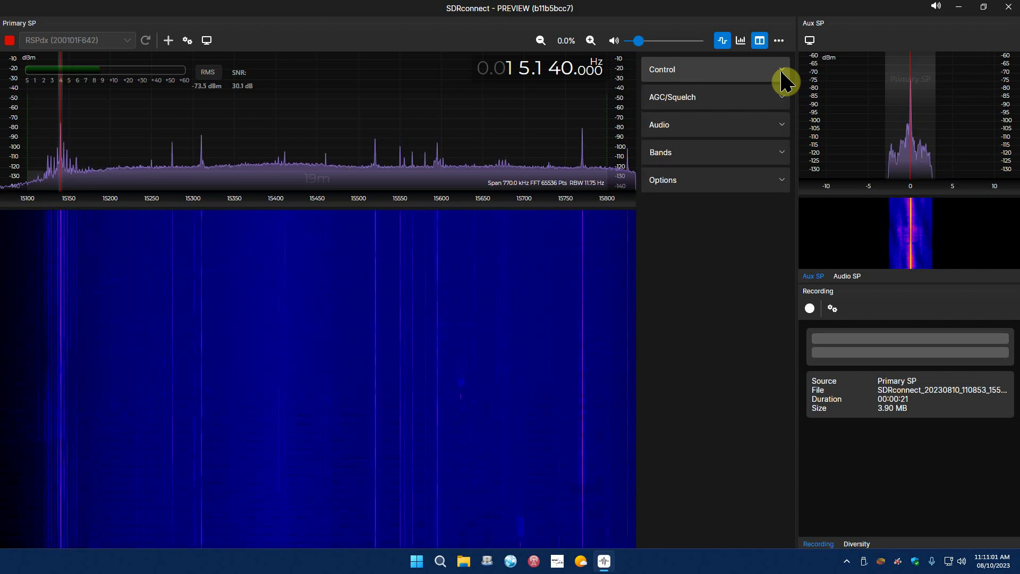
left_click(784, 103)
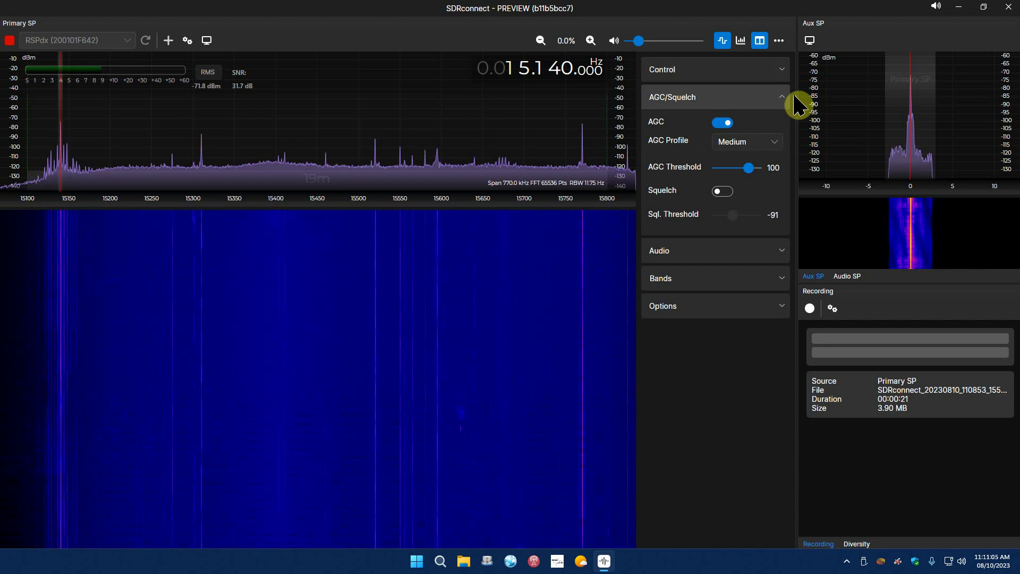
left_click(785, 103)
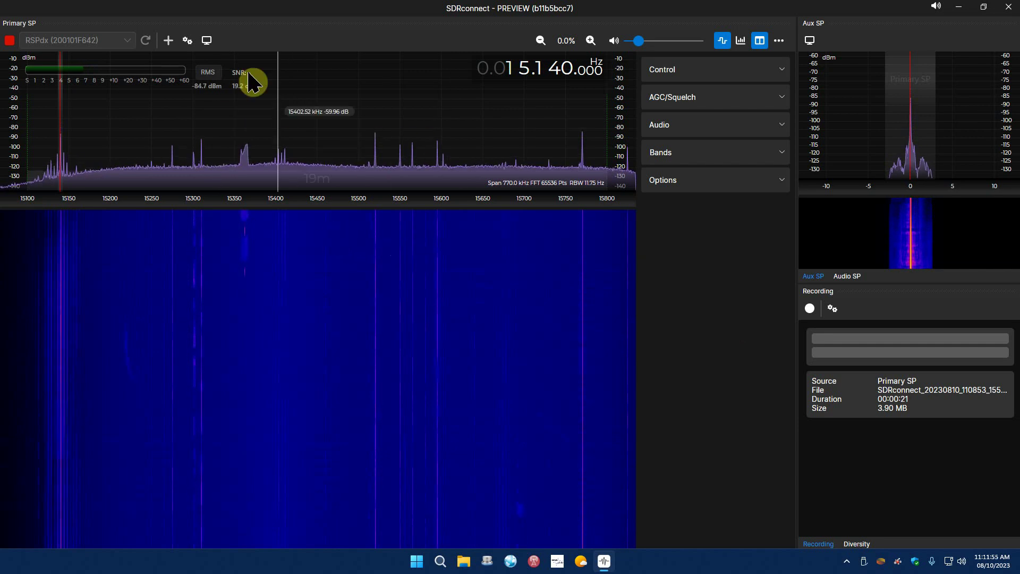
Set waterfall gain to 51 and waterfall averaging to 63 in the Display Settings panel.
left_click(207, 41)
mouse_move(301, 258)
left_mouse_down()
mouse_move(275, 259)
mouse_move(287, 260)
left_mouse_up()
left_click_drag(321, 227, 296, 208)
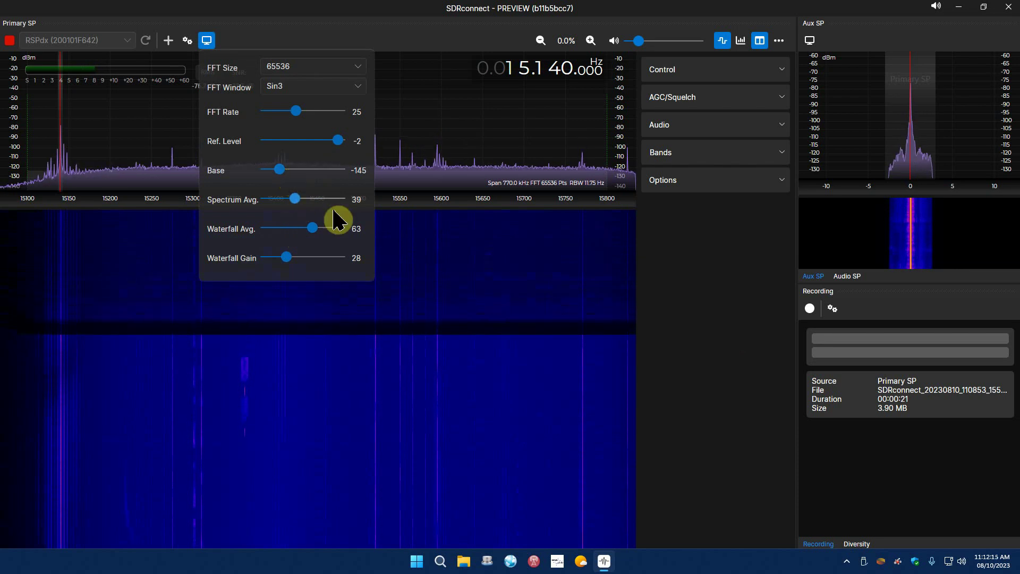
left_click_drag(287, 258, 304, 256)
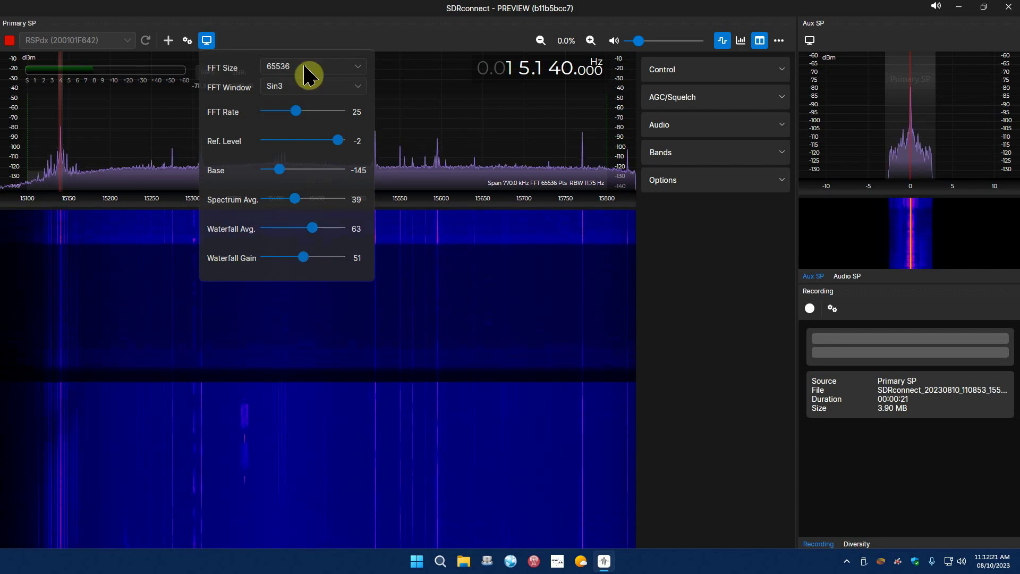
left_click(208, 41)
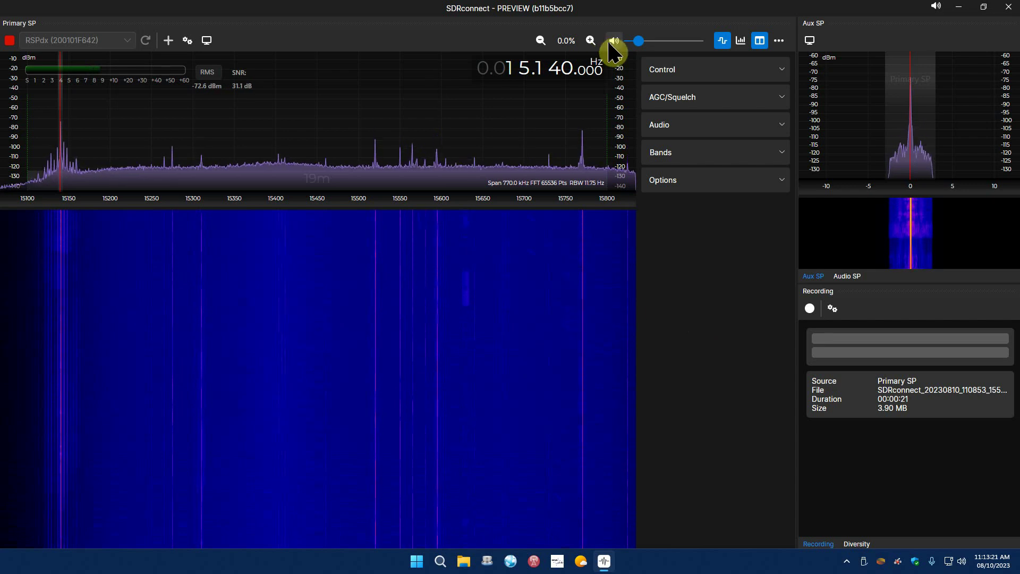
Unmute briefly, place Aux SP spectrum markers near 3.8 kHz, then mute the audio again.
left_click(614, 41)
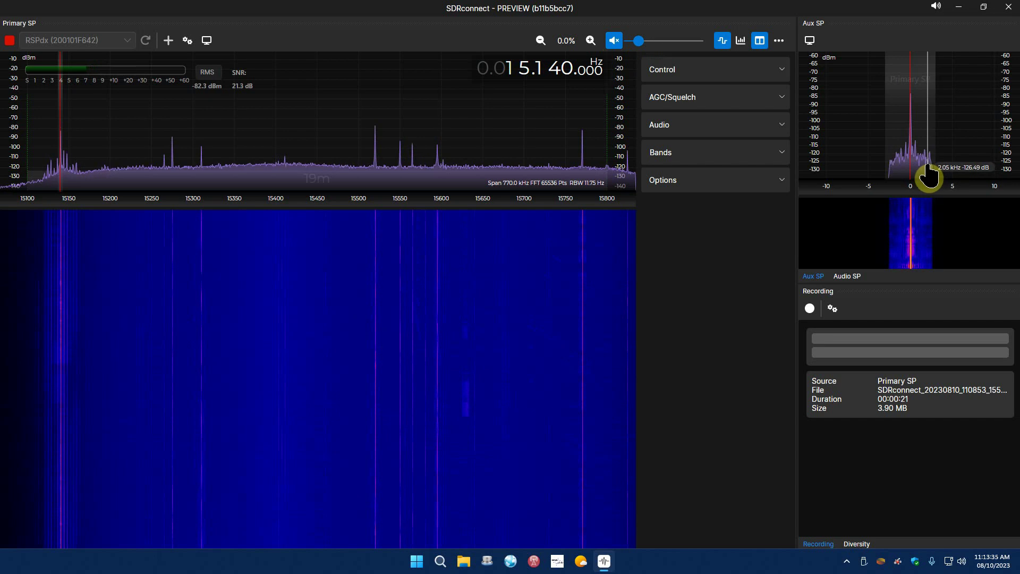
left_click(614, 41)
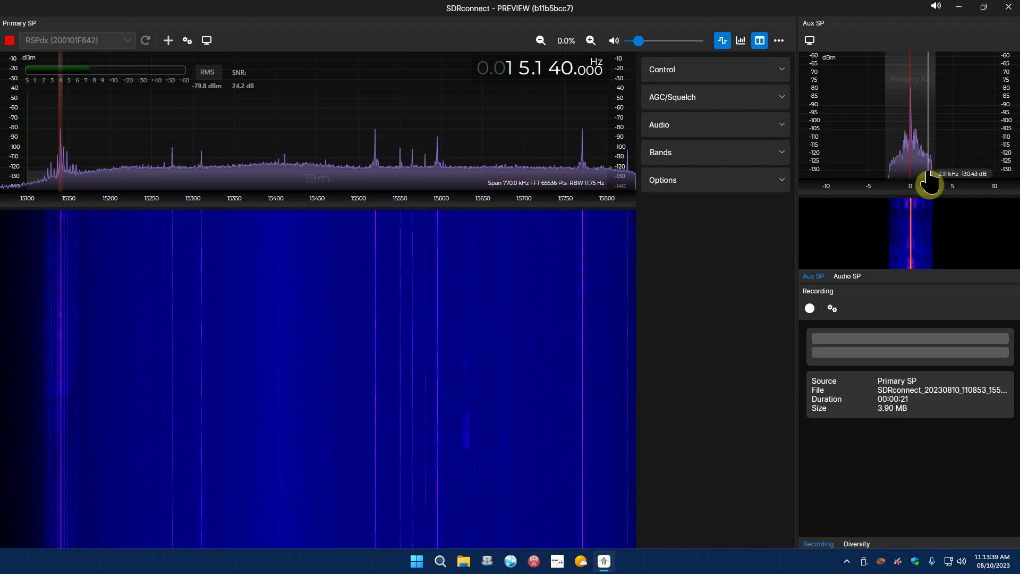
left_click(897, 175)
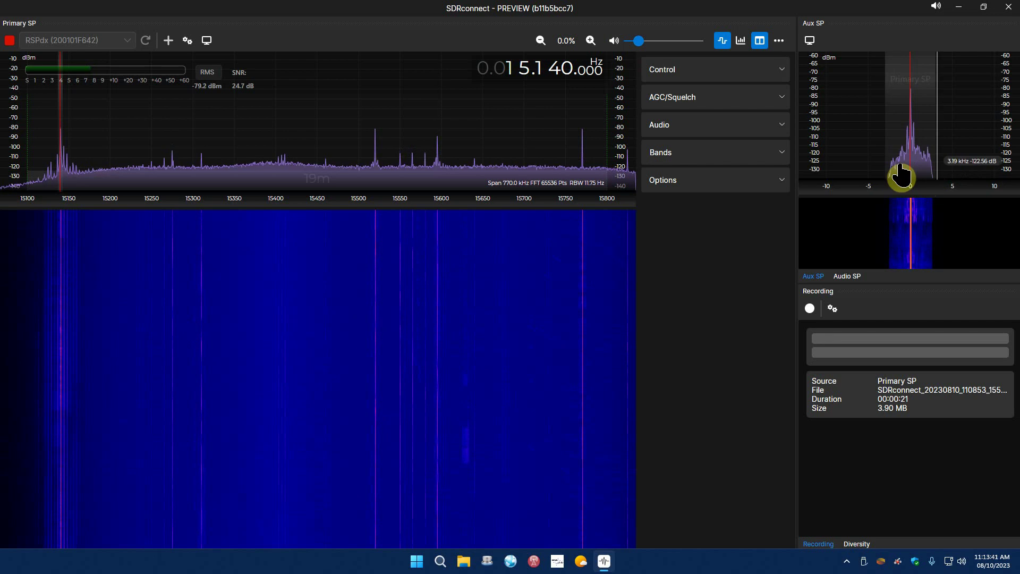
left_click(943, 161)
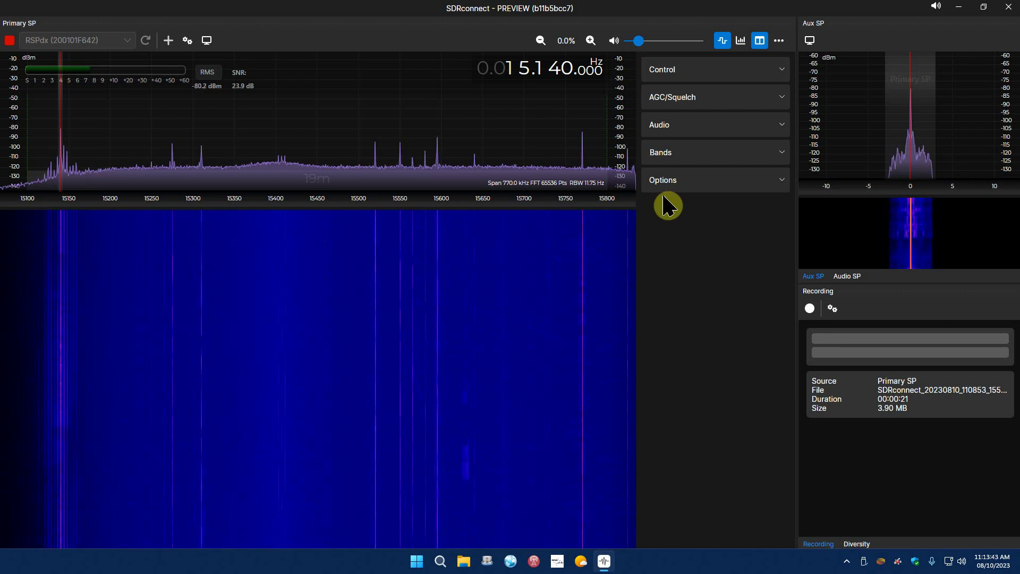
left_click(614, 40)
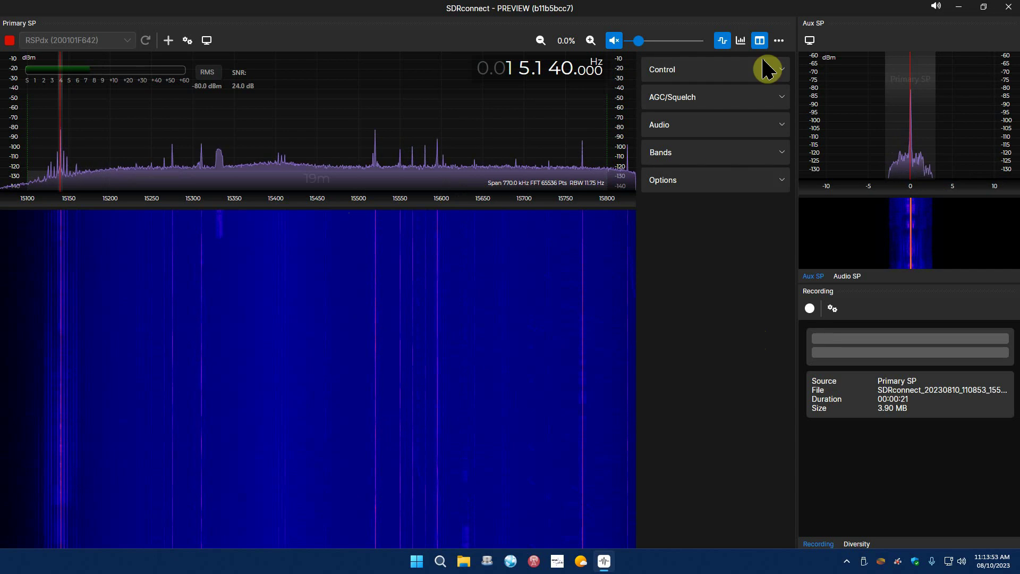
Hide the receiver side panel and set spectrum averaging to 44 in Display Settings.
left_click(760, 41)
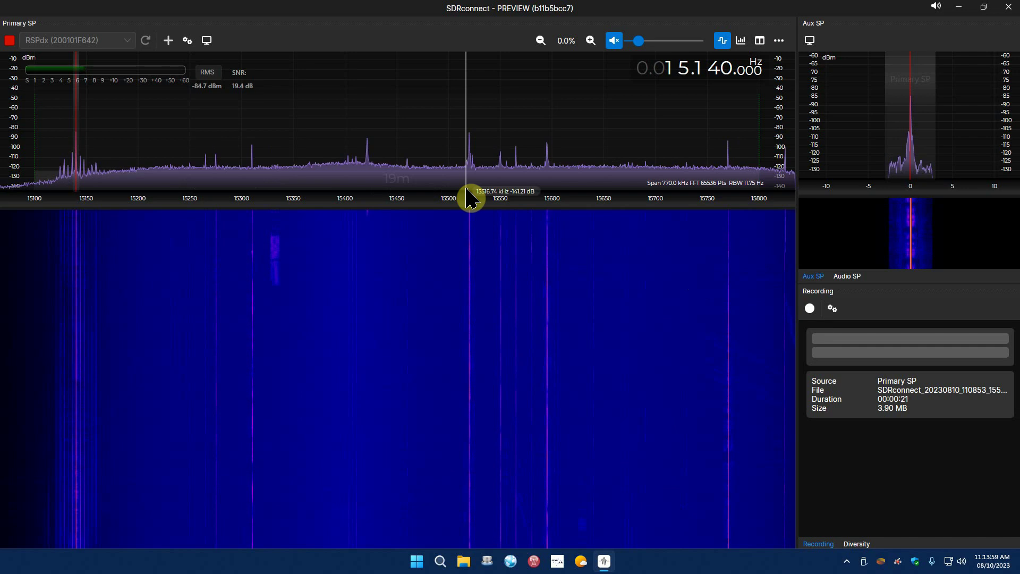
left_click(208, 41)
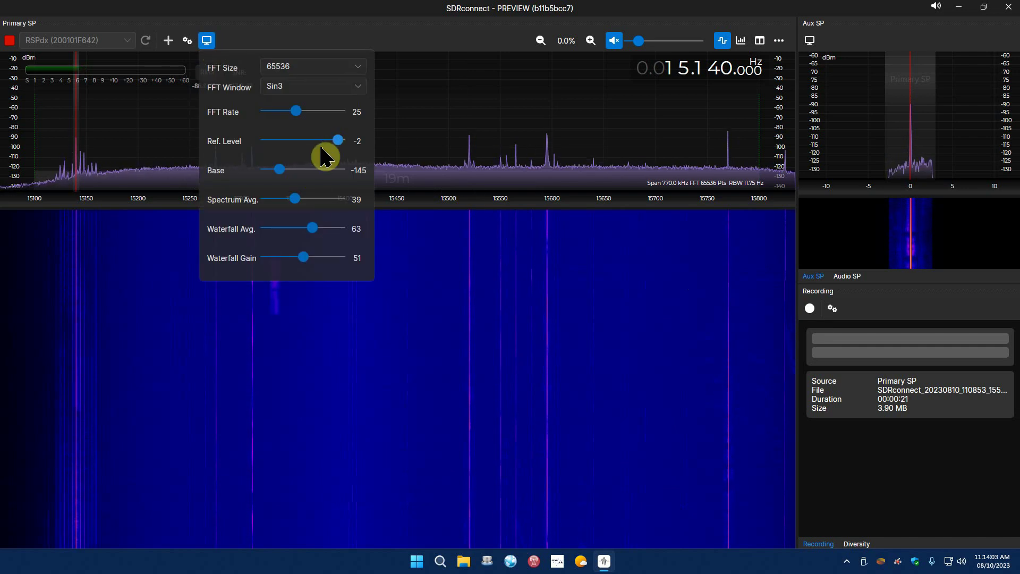
mouse_move(297, 202)
left_mouse_down()
mouse_move(327, 205)
mouse_move(276, 204)
mouse_move(426, 206)
mouse_move(271, 205)
mouse_move(308, 206)
left_mouse_up()
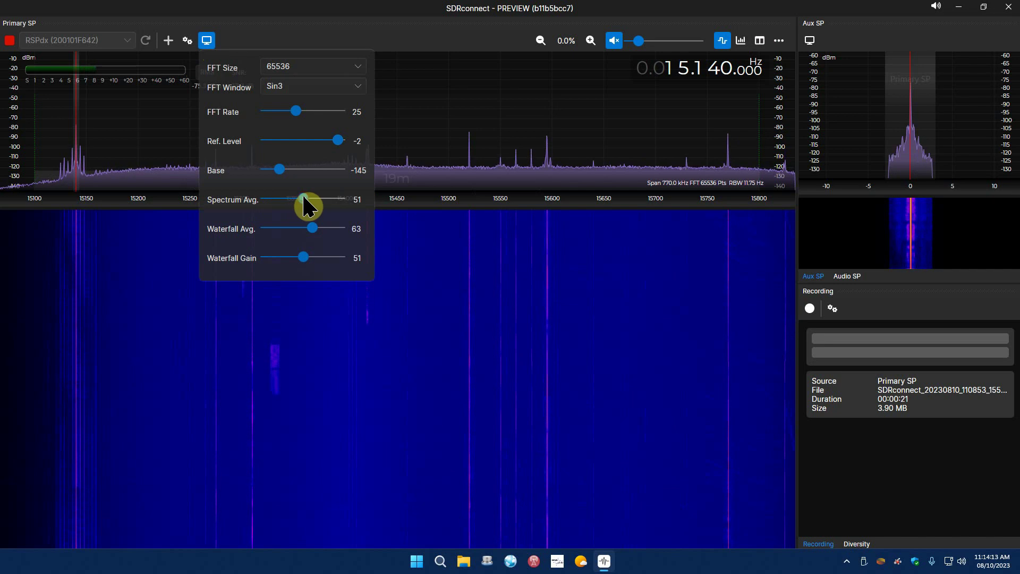
left_click_drag(306, 205, 292, 256)
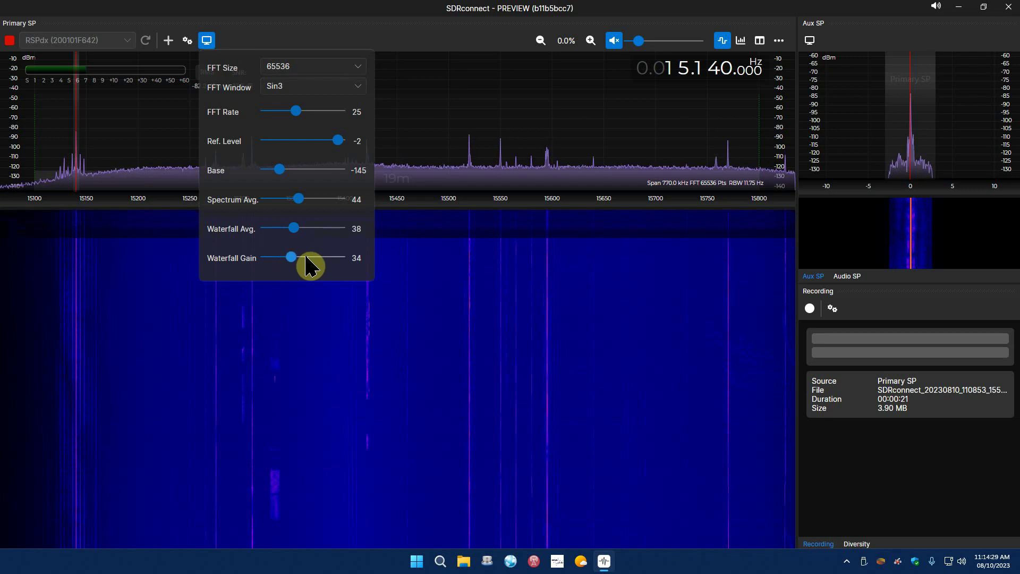
Set Base to -134, Ref. Level to -11 and FFT Rate to 26, then close Display Settings.
mouse_move(279, 169)
left_mouse_down()
mouse_move(301, 172)
mouse_move(274, 170)
mouse_move(290, 173)
left_mouse_up()
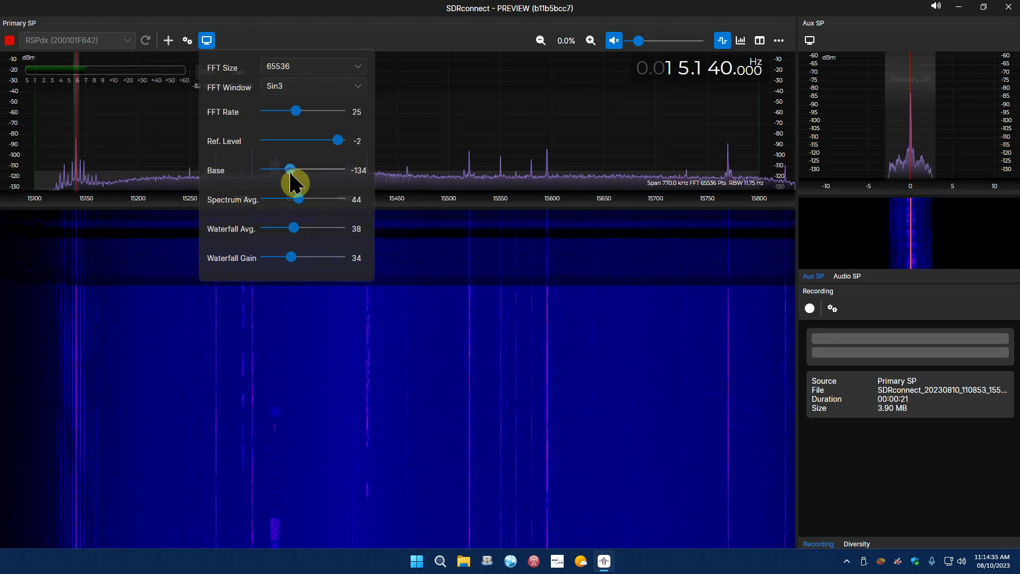
left_click_drag(338, 140, 330, 160)
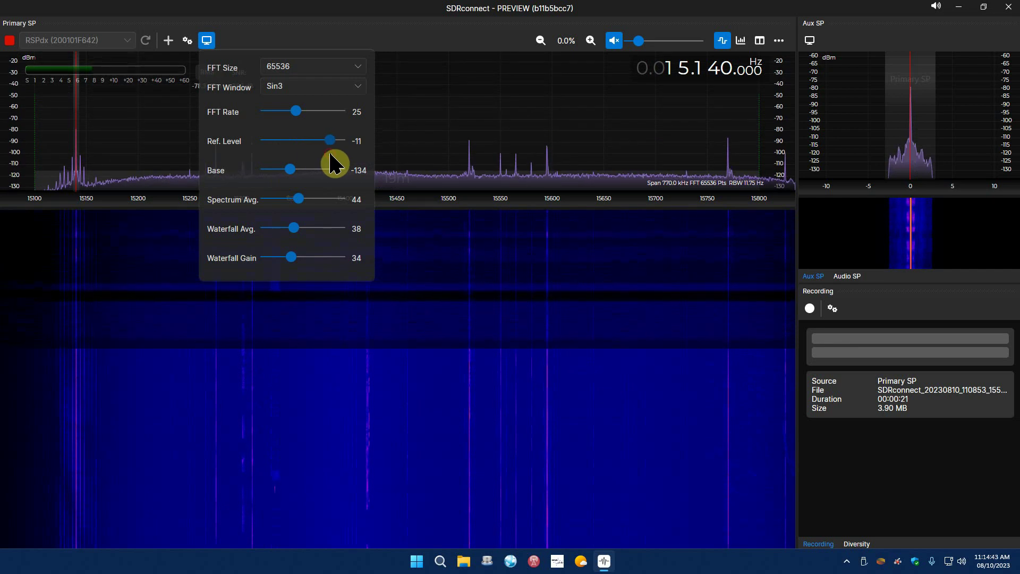
mouse_move(299, 118)
left_mouse_down()
mouse_move(339, 116)
mouse_move(276, 119)
mouse_move(298, 118)
left_mouse_up()
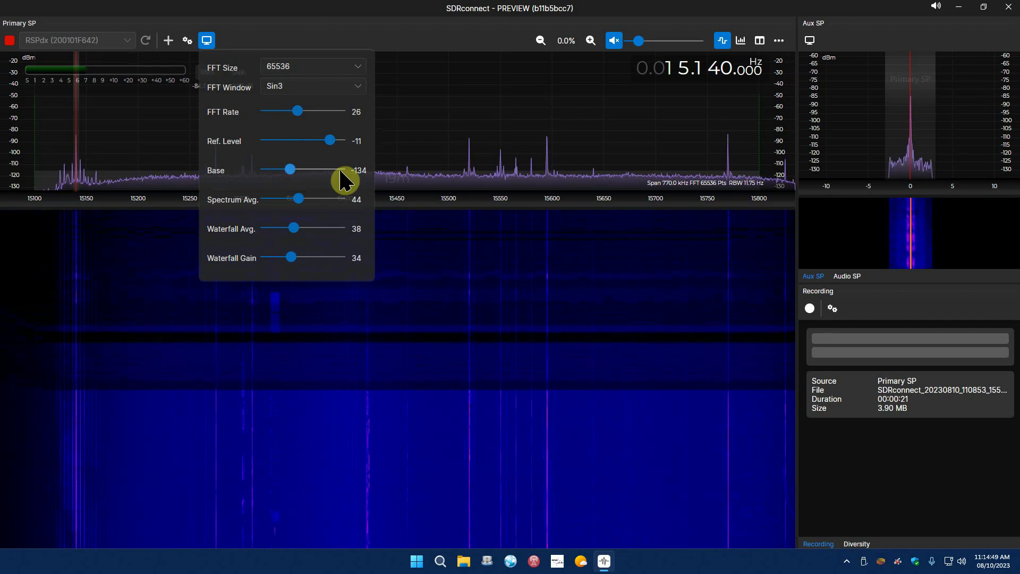
left_click(207, 40)
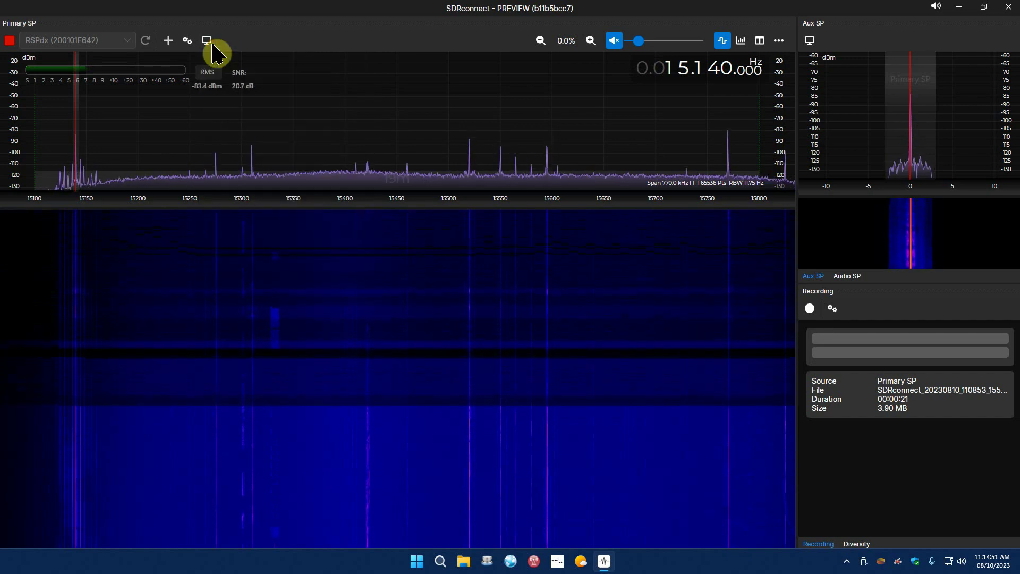